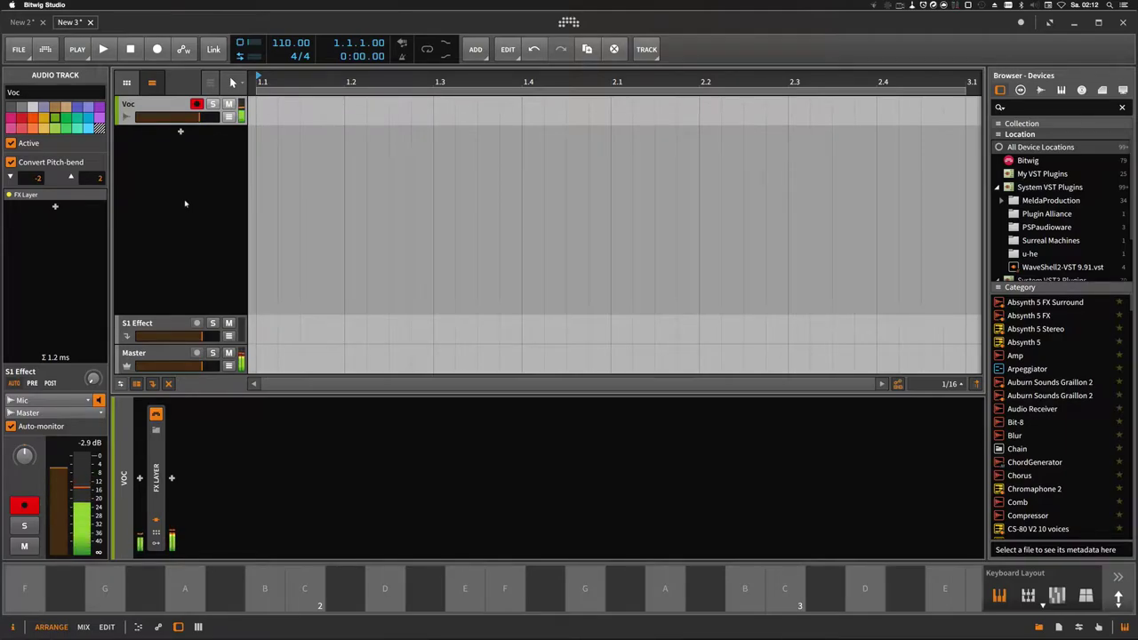
Add an instrument track with the Polysynth device and arm it for recording.
{"action": "right_click", "coordinate": [190, 154]}
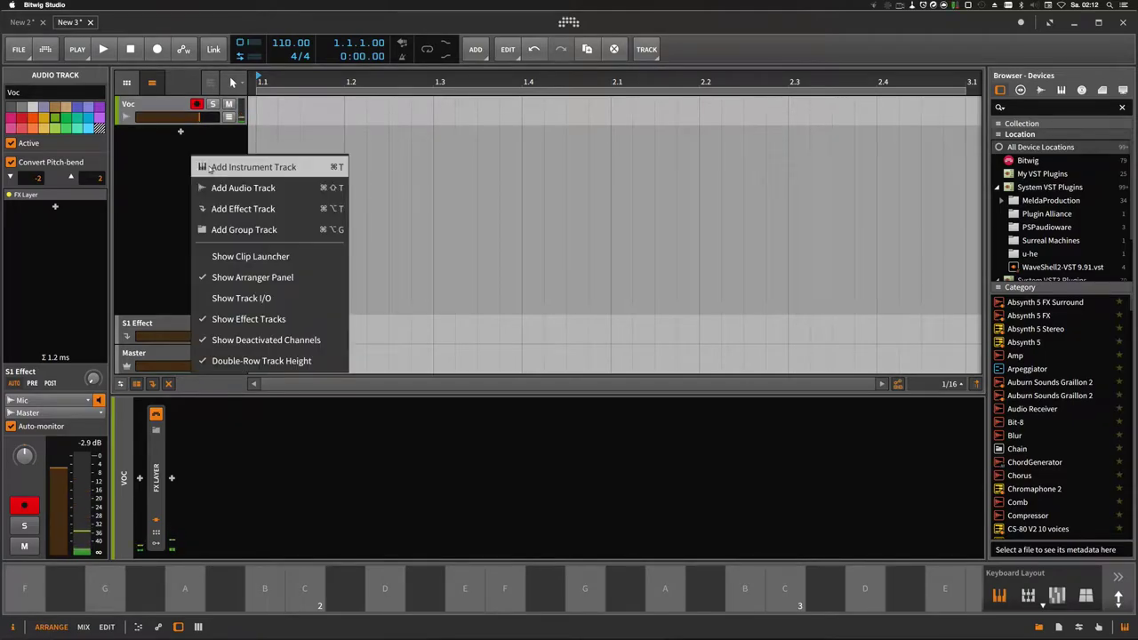
{"action": "left_click", "coordinate": [209, 167]}
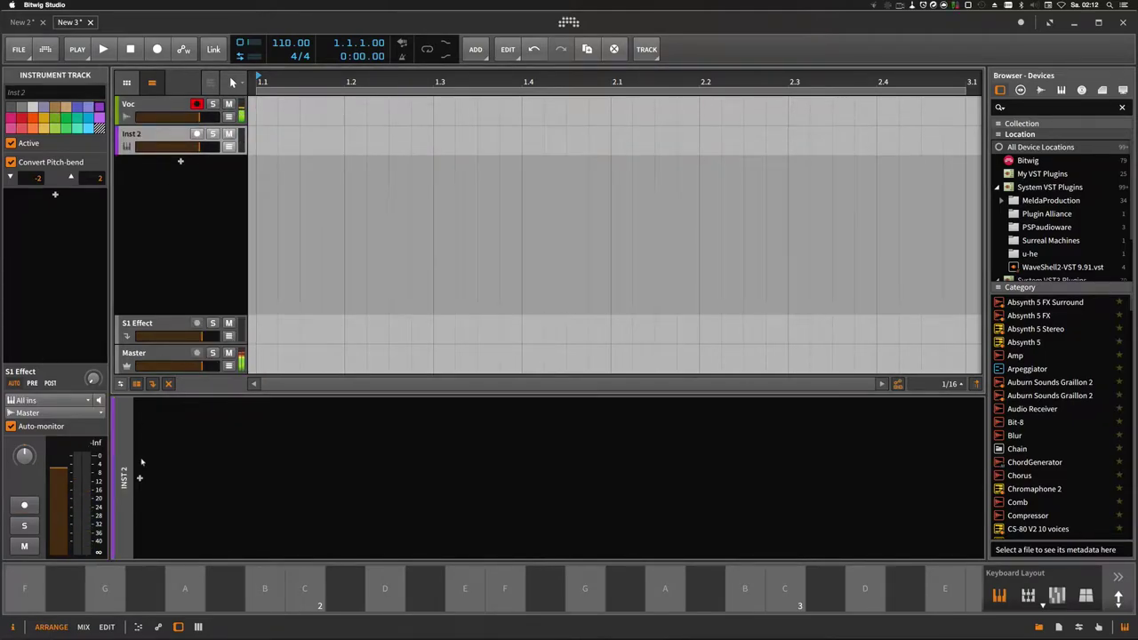
{"action": "left_click", "coordinate": [140, 480]}
{"action": "type", "text": "poly"}
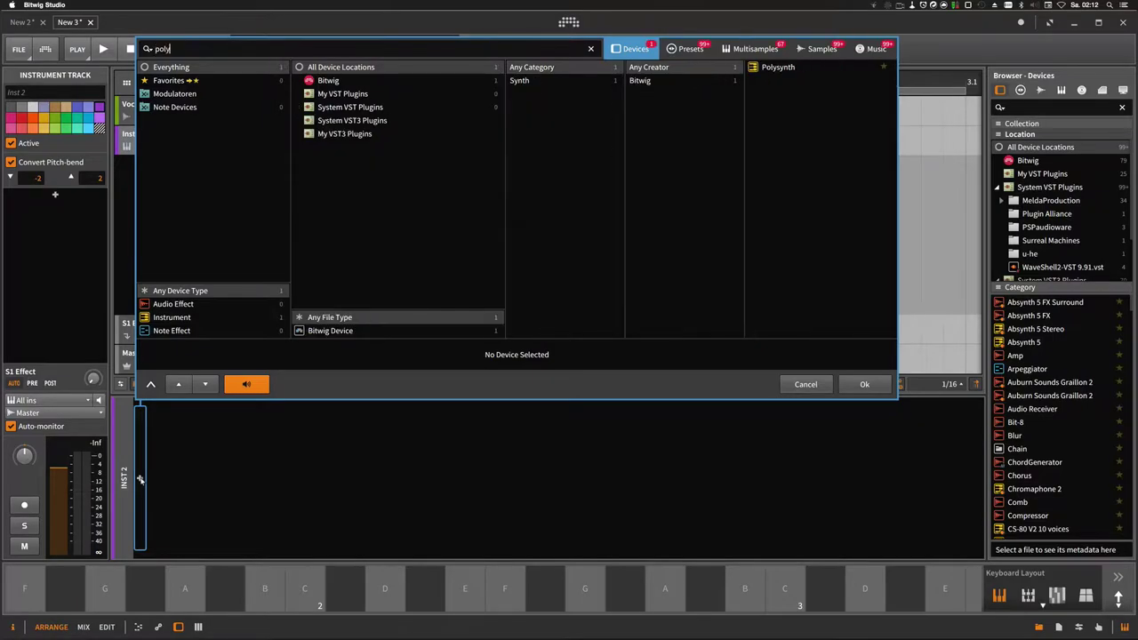
{"action": "key", "text": "Down"}
{"action": "key", "text": "Return"}
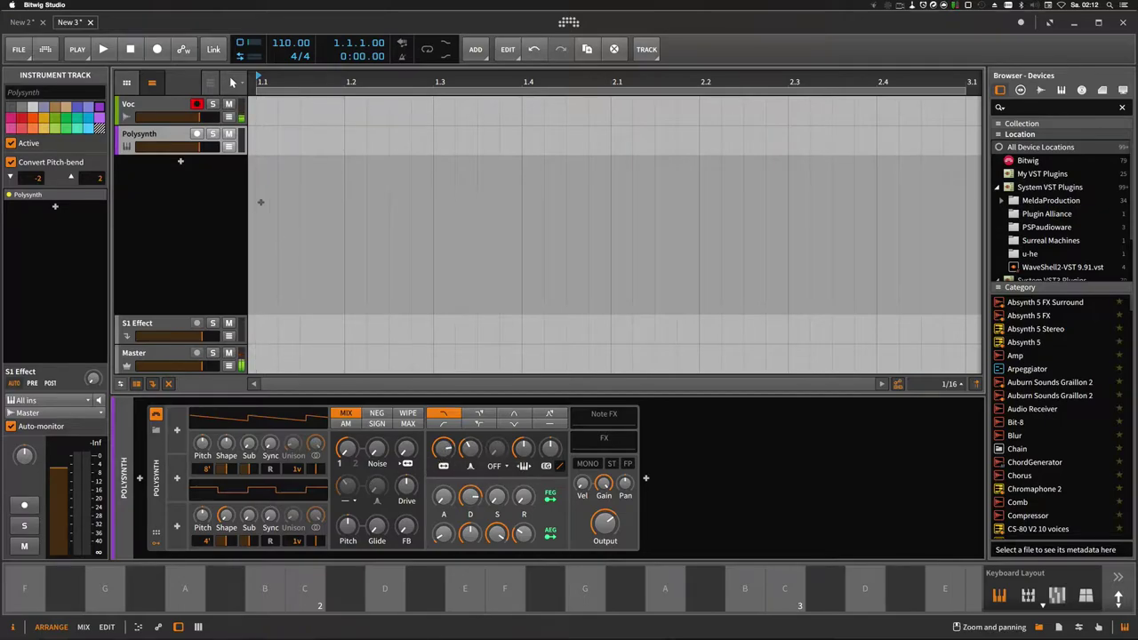
{"action": "left_click", "coordinate": [196, 133]}
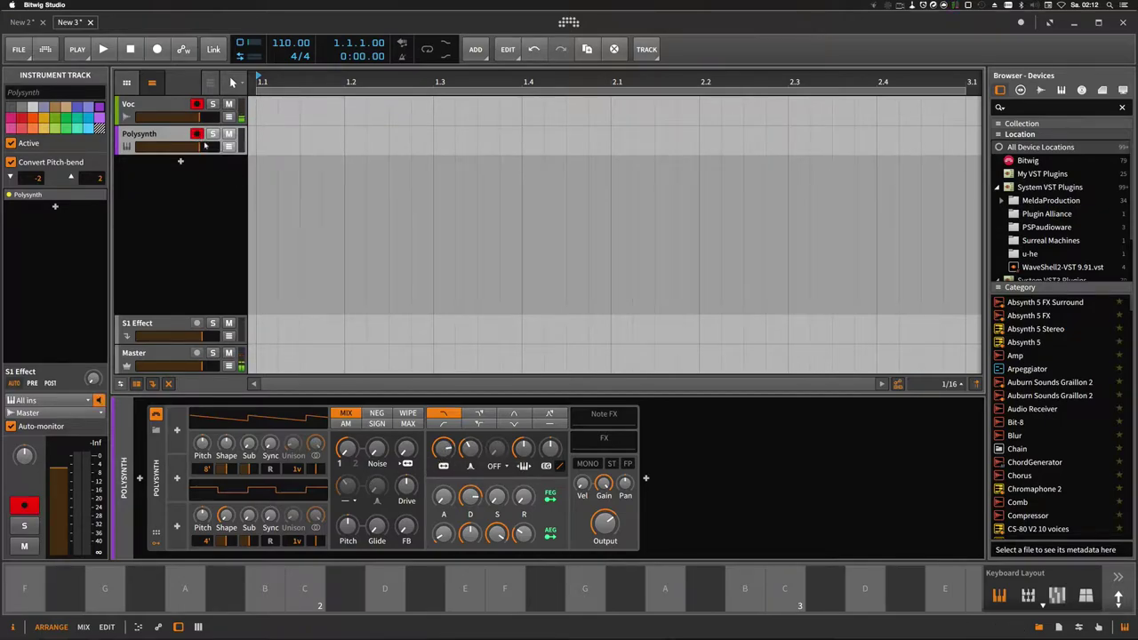
Set oscillator 1 of the Polysynth to 16 unison voices.
{"action": "left_click_drag", "start_coordinate": [606, 523], "coordinate": [606, 519]}
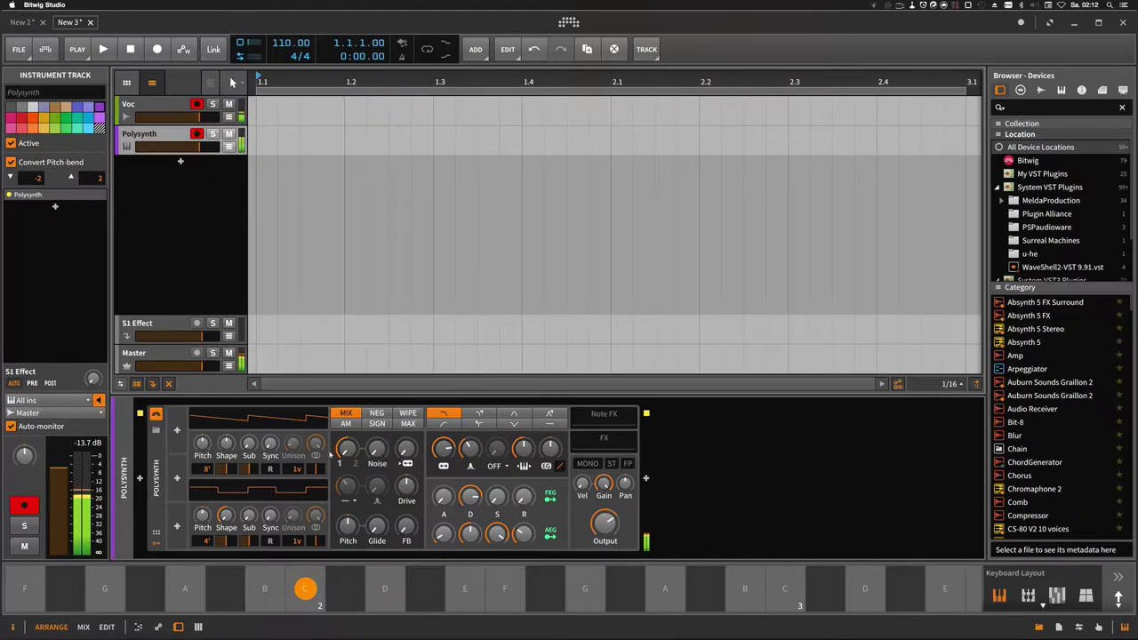
{"action": "left_click_drag", "start_coordinate": [297, 470], "coordinate": [296, 447]}
{"action": "left_click", "coordinate": [602, 528]}
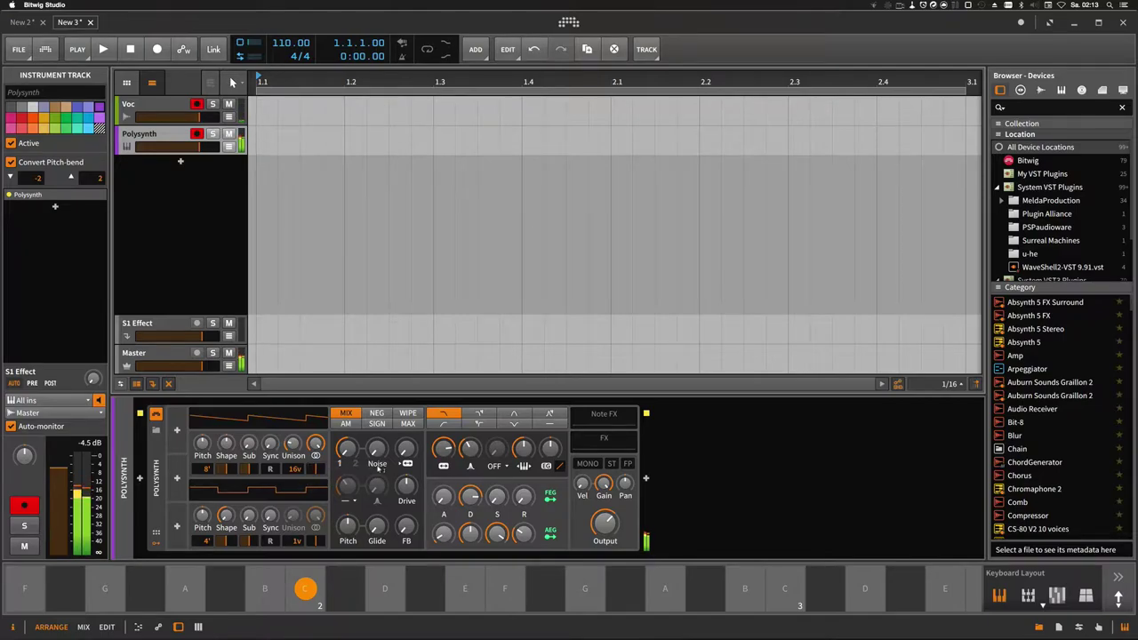
Lower the Polysynth's filter cutoff and switch the filter to the second low-pass mode.
{"action": "mouse_move", "coordinate": [450, 451]}
{"action": "left_mouse_down"}
{"action": "mouse_move", "coordinate": [450, 480]}
{"action": "mouse_move", "coordinate": [443, 439]}
{"action": "mouse_move", "coordinate": [473, 431]}
{"action": "mouse_move", "coordinate": [443, 443]}
{"action": "left_mouse_up"}
{"action": "left_click", "coordinate": [481, 413]}
Lengthen the attack and release times of both the filter envelope and the amplitude envelope.
{"action": "left_click_drag", "start_coordinate": [443, 534], "coordinate": [443, 469]}
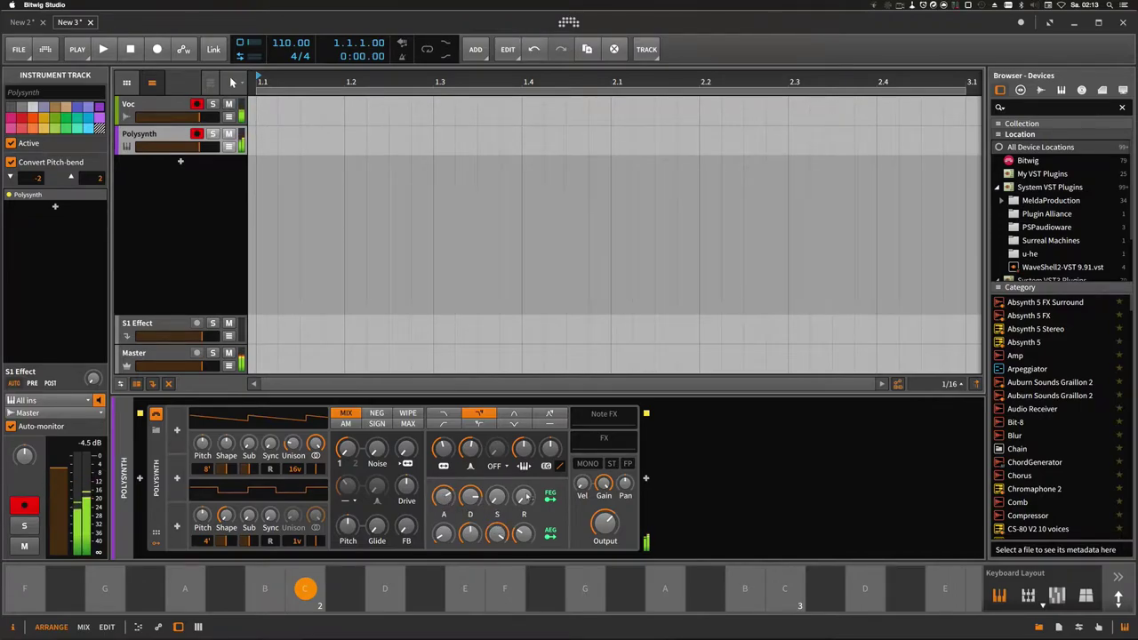
{"action": "left_click_drag", "start_coordinate": [525, 496], "coordinate": [524, 470]}
{"action": "left_click_drag", "start_coordinate": [450, 500], "coordinate": [450, 494]}
{"action": "left_click_drag", "start_coordinate": [442, 534], "coordinate": [442, 528]}
{"action": "left_click_drag", "start_coordinate": [524, 533], "coordinate": [524, 527]}
{"action": "left_click_drag", "start_coordinate": [449, 531], "coordinate": [449, 527]}
Raise the filter envelope depth so the envelope opens the filter strongly.
{"action": "mouse_move", "coordinate": [561, 465]}
{"action": "scroll", "coordinate": [560, 465], "scroll_direction": "up", "scroll_amount": 1}
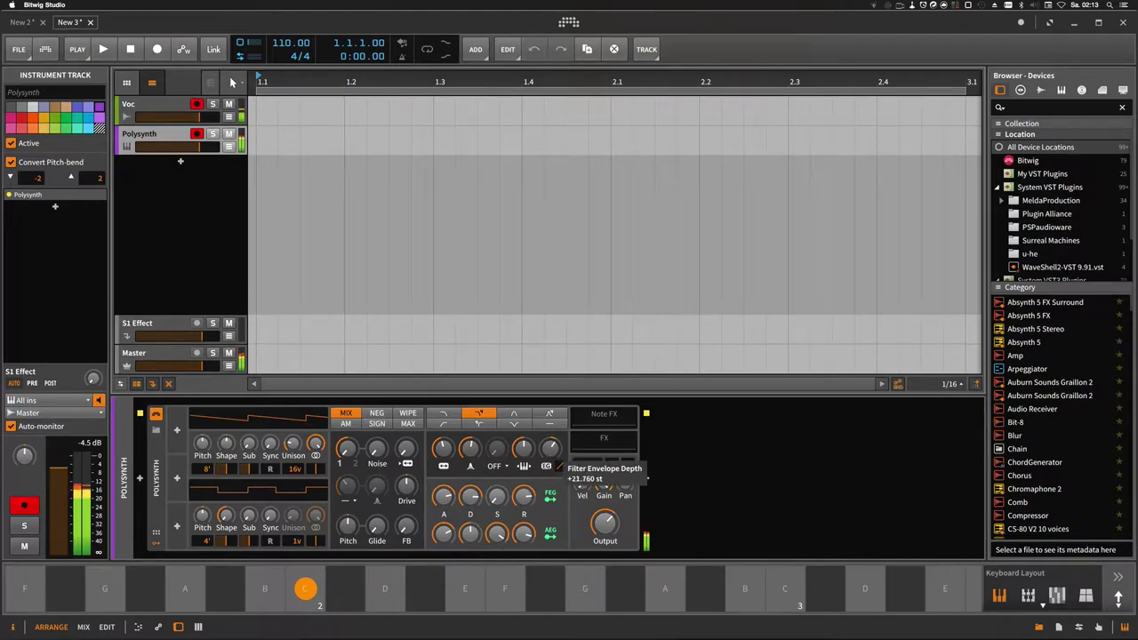
{"action": "scroll", "coordinate": [561, 465], "scroll_direction": "up", "scroll_amount": 3}
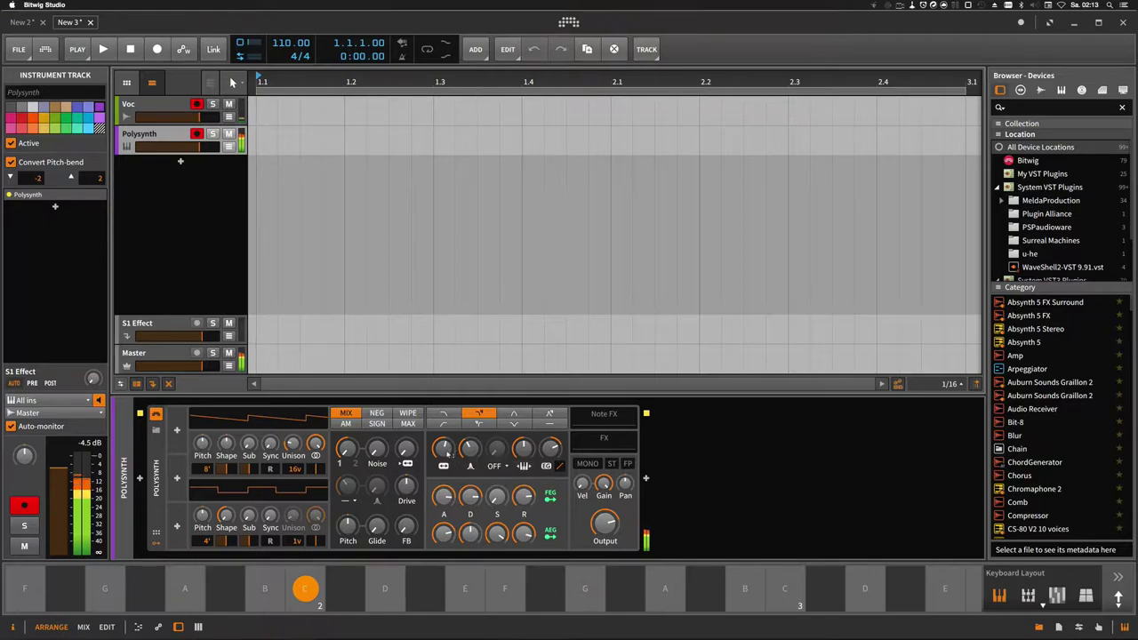
Add a small amount of filter oscillator FM in the Polysynth.
{"action": "mouse_move", "coordinate": [404, 521]}
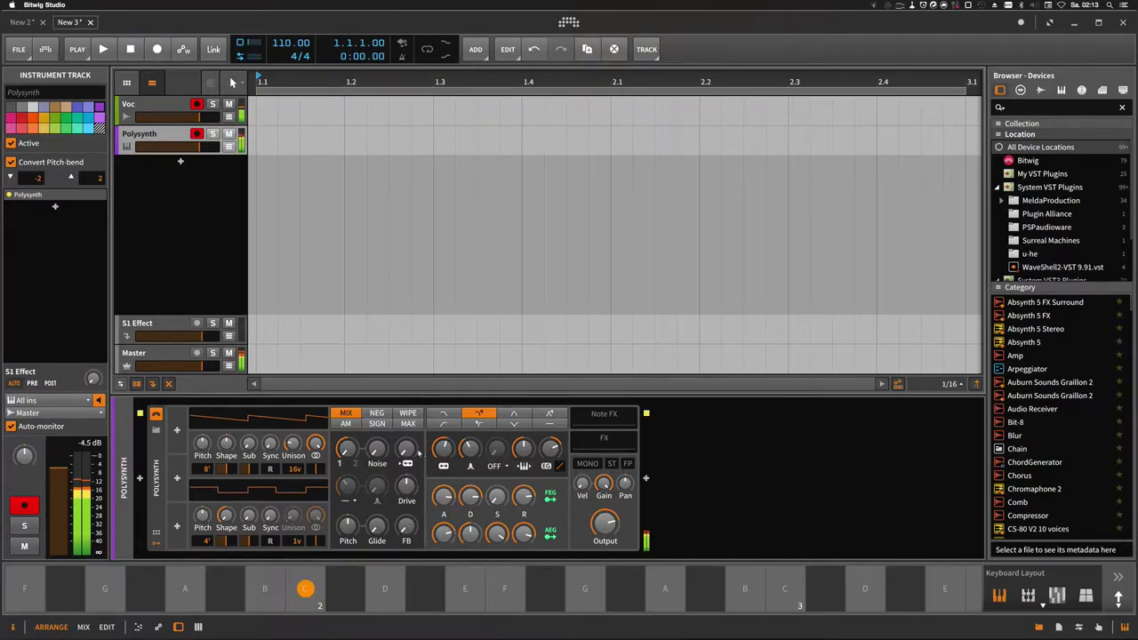
{"action": "mouse_move", "coordinate": [410, 453]}
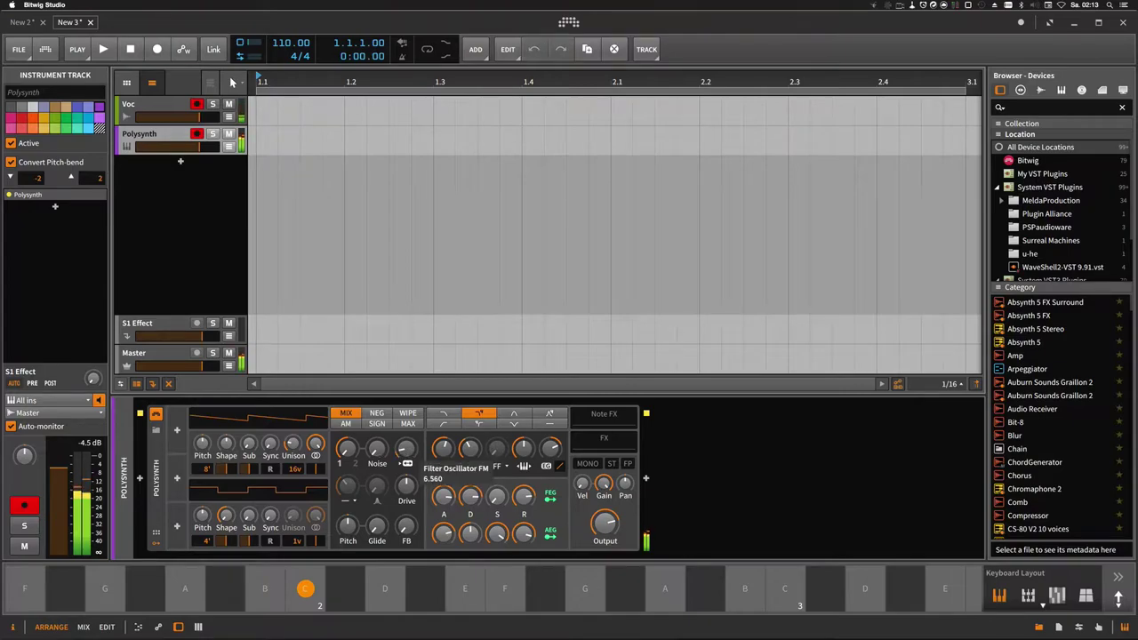
{"action": "left_click_drag", "start_coordinate": [405, 449], "coordinate": [406, 441]}
{"action": "mouse_move", "coordinate": [406, 449]}
{"action": "left_mouse_down"}
{"action": "mouse_move", "coordinate": [406, 436]}
{"action": "mouse_move", "coordinate": [406, 461]}
{"action": "left_mouse_up"}
{"action": "left_click", "coordinate": [408, 458]}
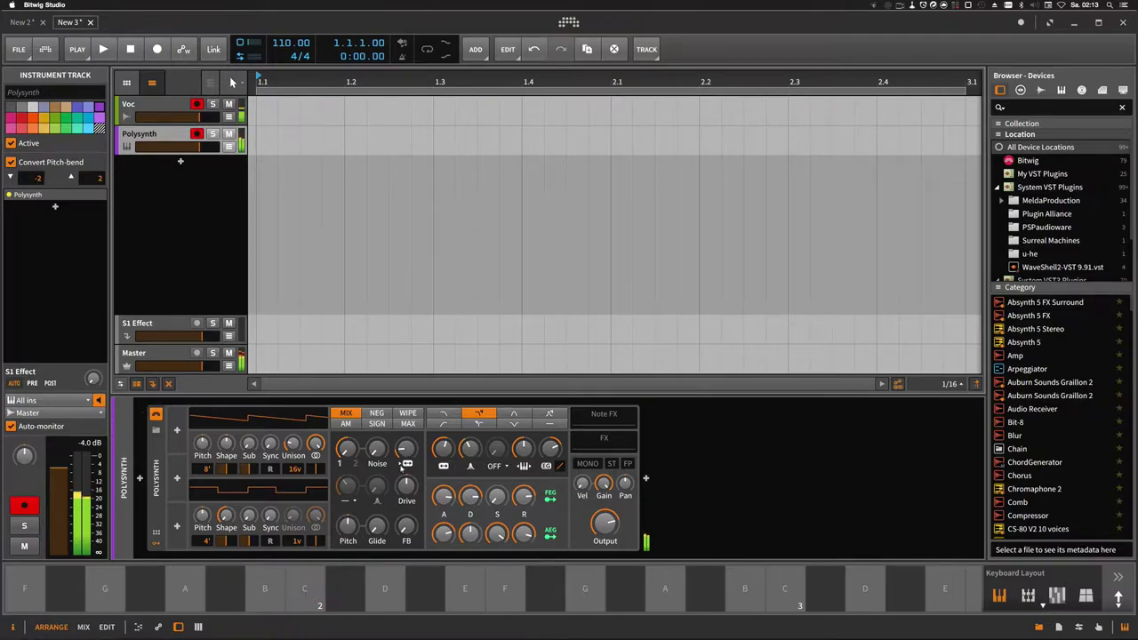
Add a Random modulator to the Polysynth and show its detailed settings.
{"action": "left_click", "coordinate": [370, 229]}
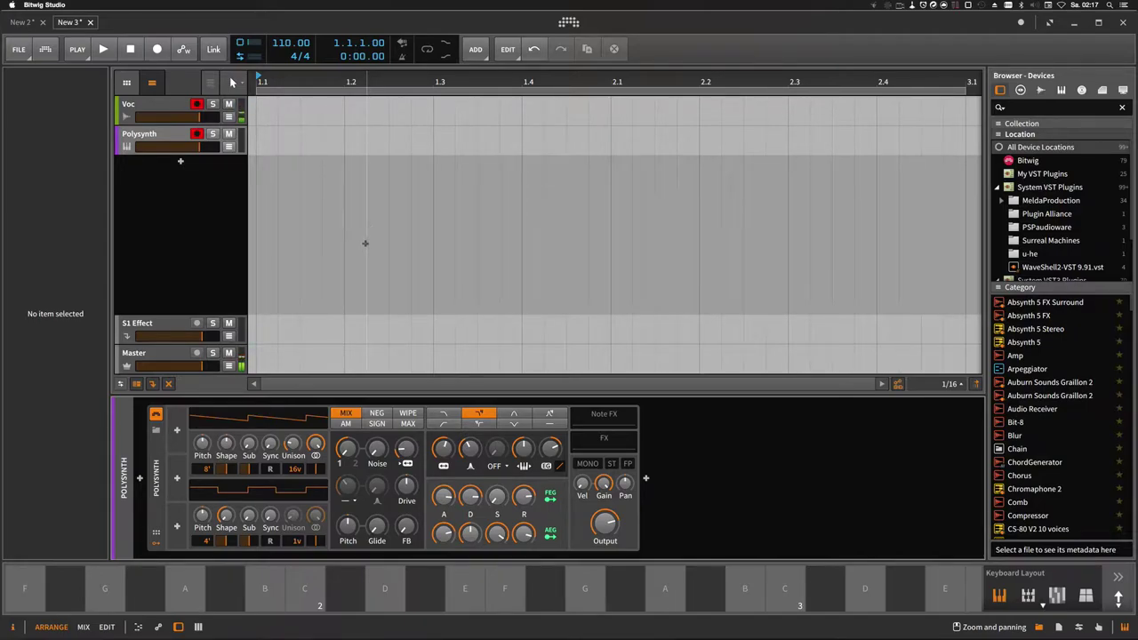
{"action": "left_click", "coordinate": [177, 431]}
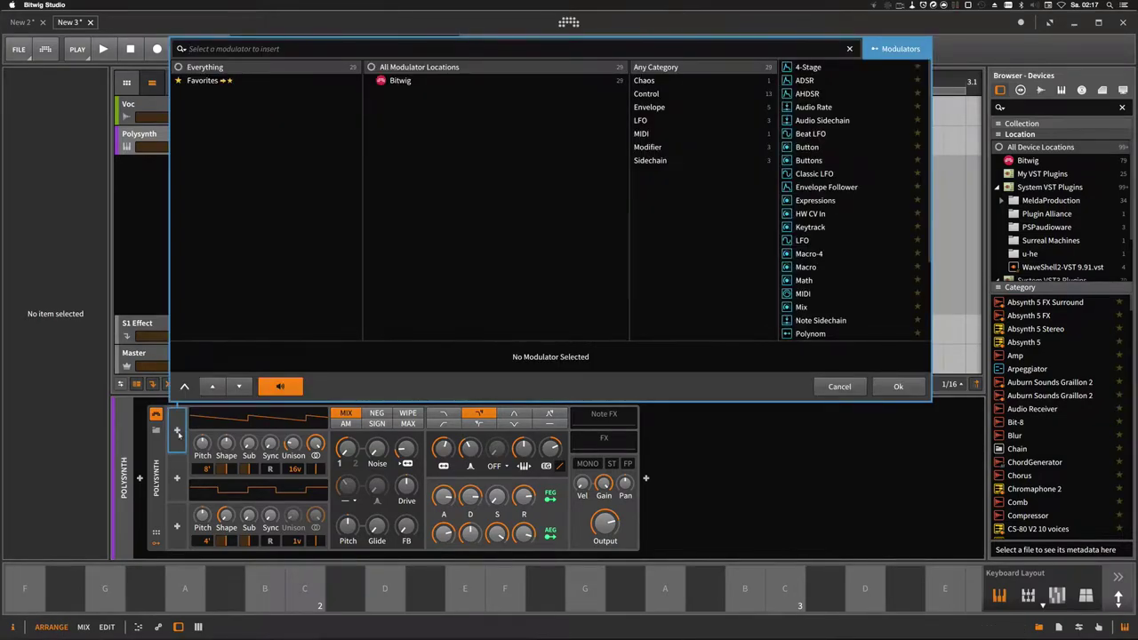
{"action": "type", "text": "random"}
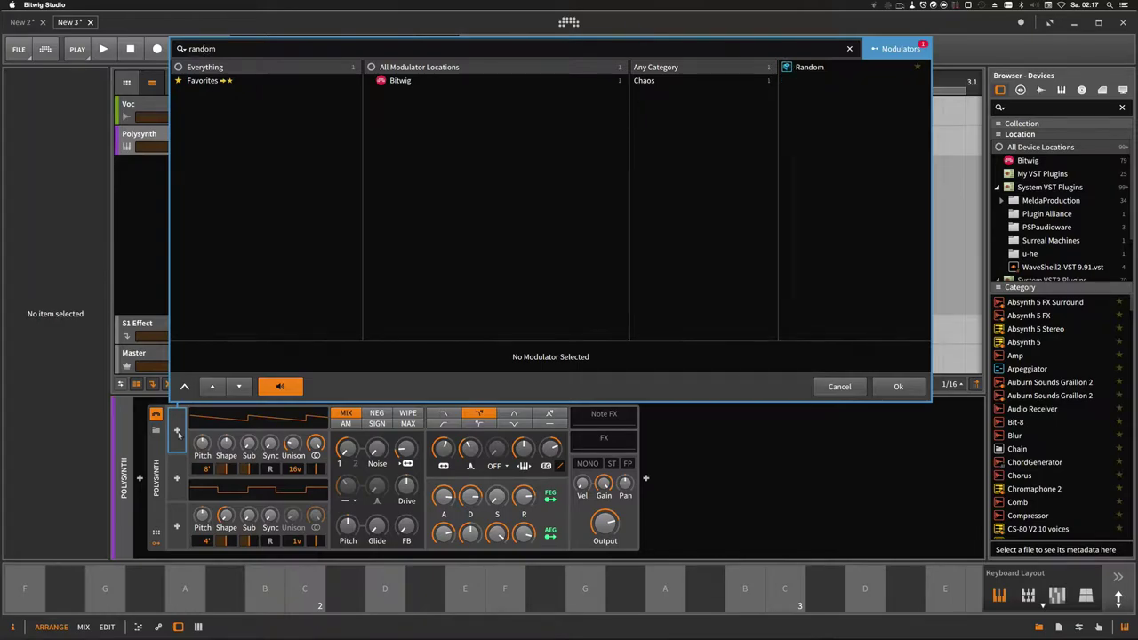
{"action": "key", "text": "Return"}
{"action": "left_click", "coordinate": [182, 432]}
Set the Random modulator to Free trigger with a rate of 0.11 Hz and maximum smoothing.
{"action": "left_click", "coordinate": [264, 540]}
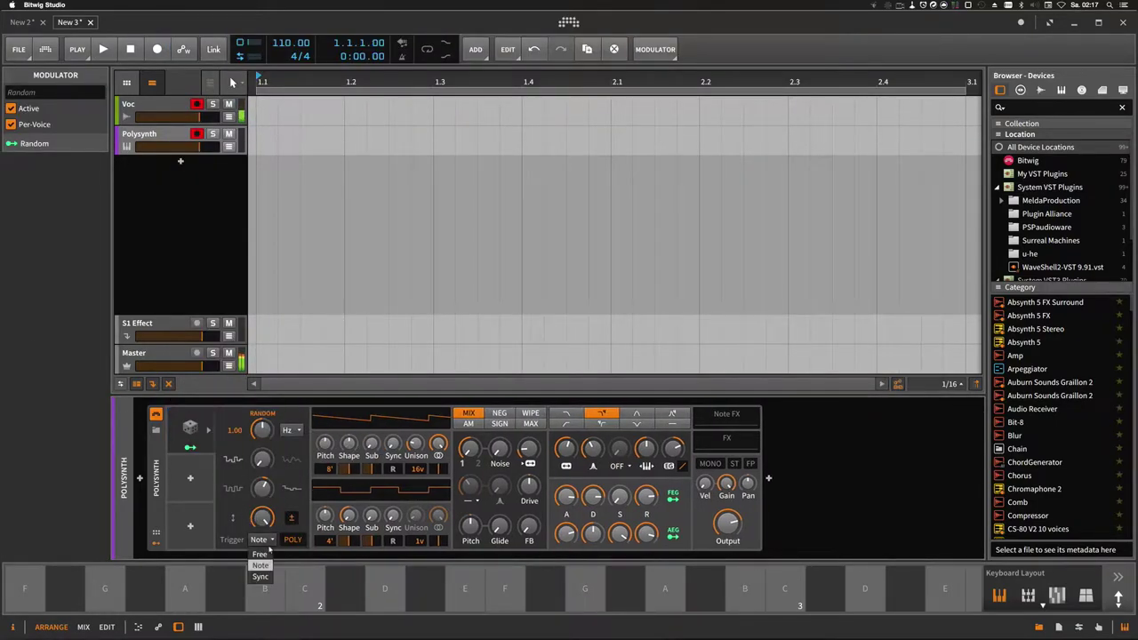
{"action": "left_click", "coordinate": [259, 554]}
{"action": "mouse_move", "coordinate": [265, 439]}
{"action": "left_mouse_down"}
{"action": "mouse_move", "coordinate": [266, 463]}
{"action": "mouse_move", "coordinate": [266, 433]}
{"action": "left_mouse_up"}
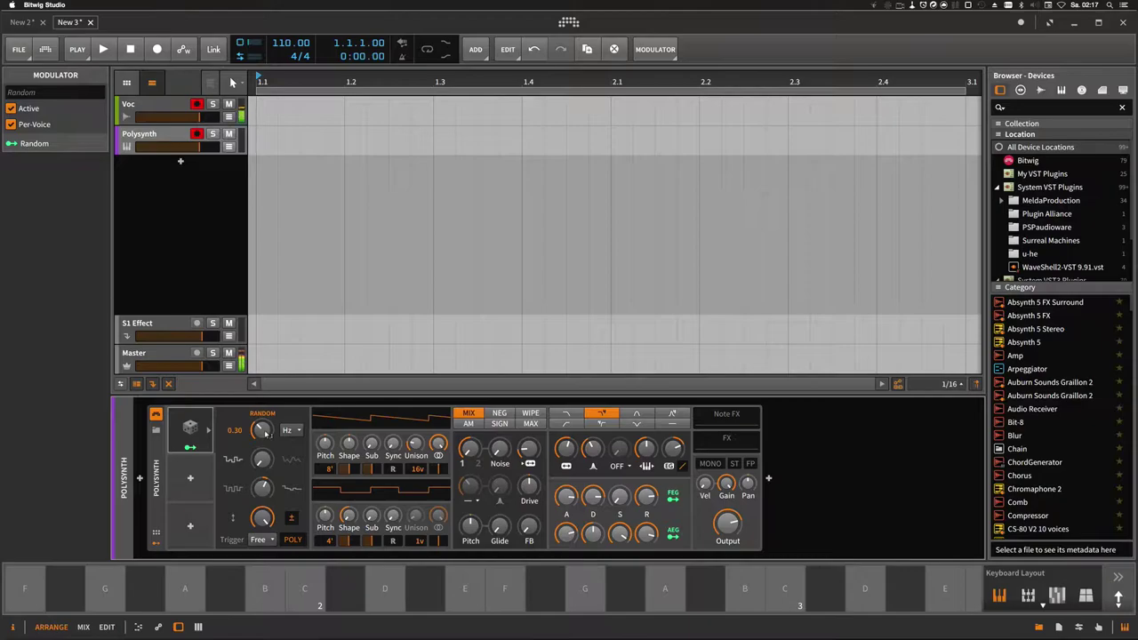
{"action": "mouse_move", "coordinate": [265, 434]}
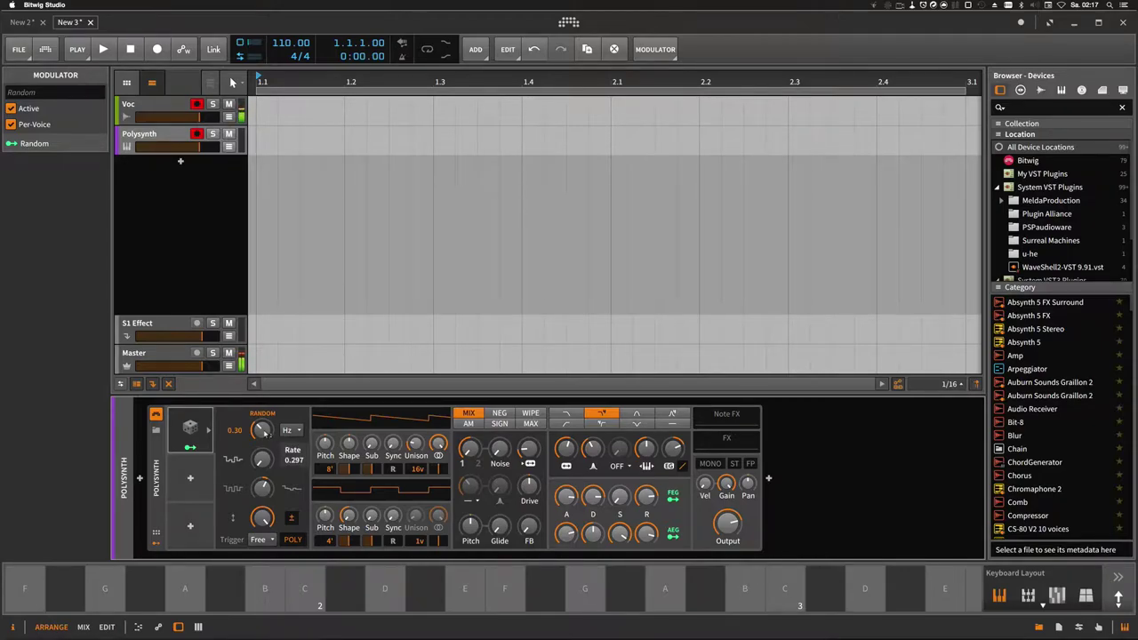
{"action": "mouse_move", "coordinate": [265, 433]}
{"action": "left_mouse_down"}
{"action": "mouse_move", "coordinate": [261, 452]}
{"action": "mouse_move", "coordinate": [261, 434]}
{"action": "left_mouse_up"}
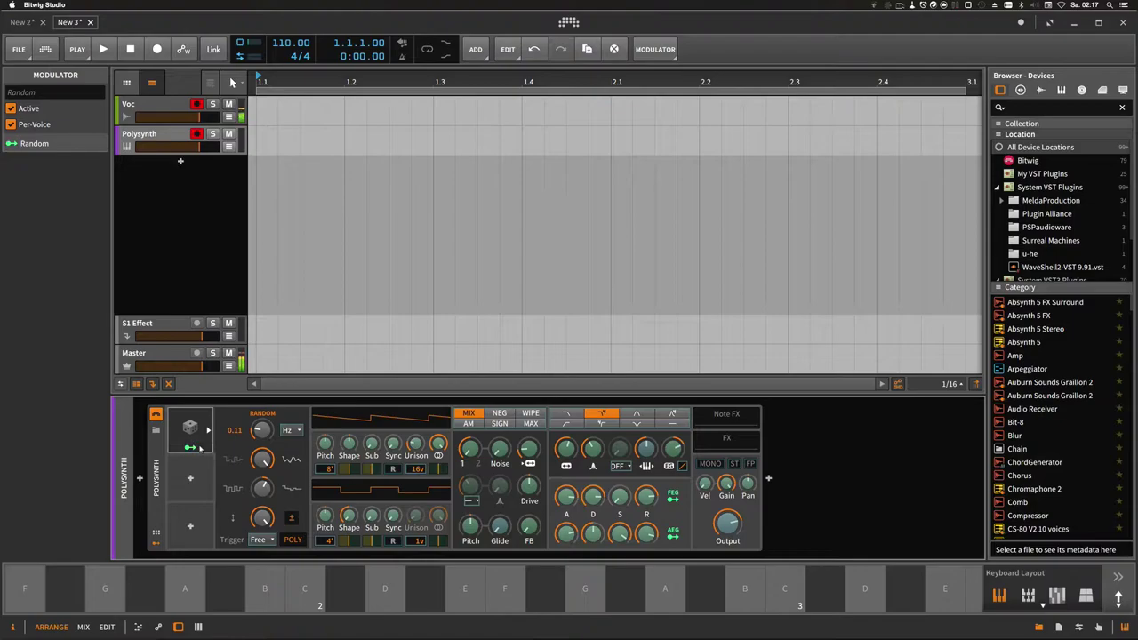
Modulate oscillator 1's pitch by 0.087 with the Random modulator and set its rate to 3.36 Hz.
{"action": "mouse_move", "coordinate": [324, 444]}
{"action": "left_mouse_down"}
{"action": "mouse_move", "coordinate": [324, 425]}
{"action": "mouse_move", "coordinate": [325, 445]}
{"action": "left_mouse_up"}
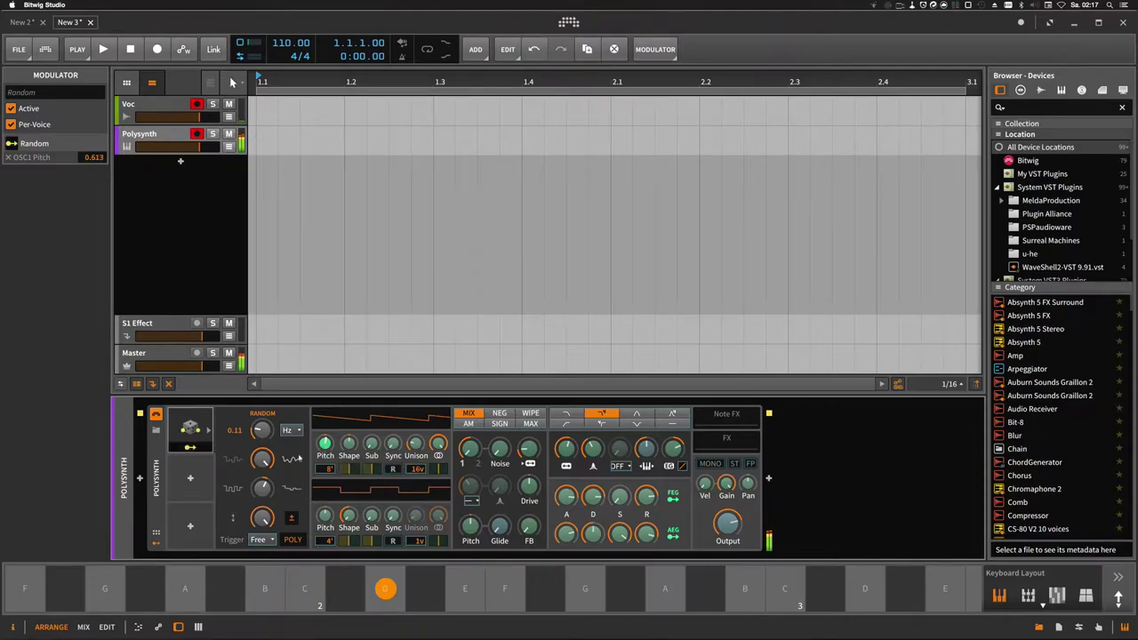
{"action": "left_click_drag", "start_coordinate": [259, 435], "coordinate": [324, 445]}
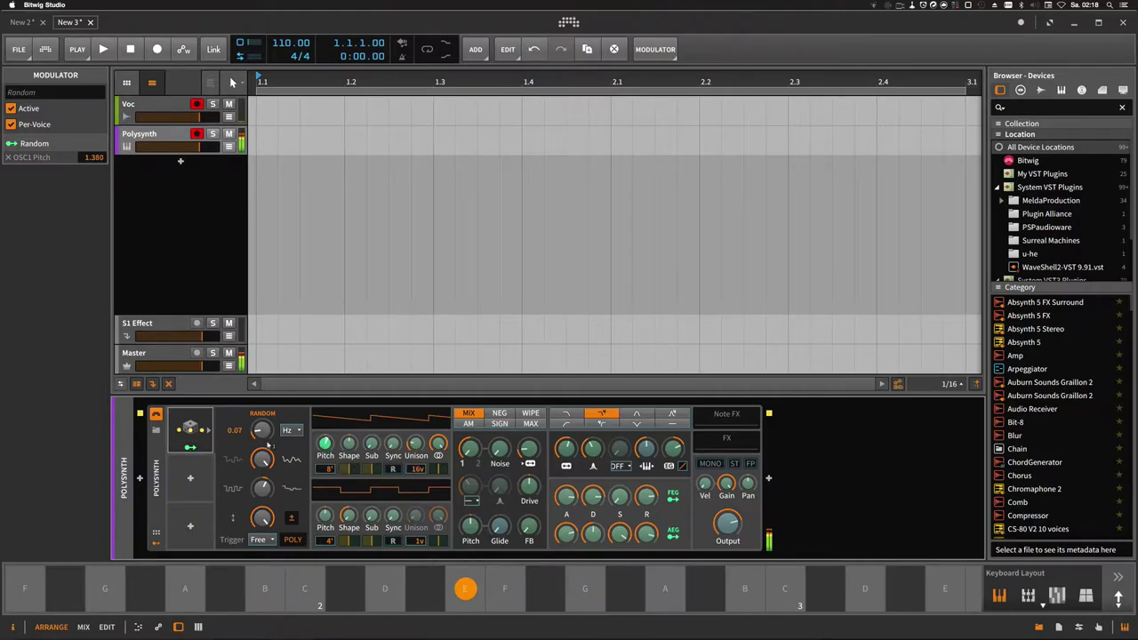
{"action": "left_click_drag", "start_coordinate": [267, 442], "coordinate": [263, 427]}
{"action": "left_click_drag", "start_coordinate": [325, 447], "coordinate": [325, 452]}
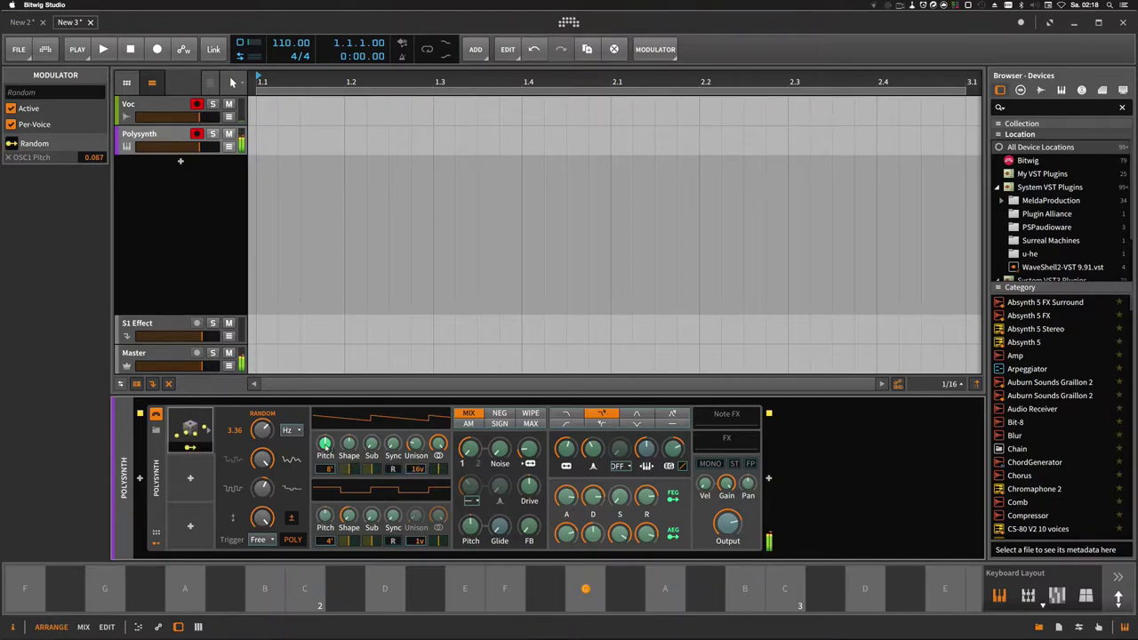
{"action": "mouse_move", "coordinate": [325, 443]}
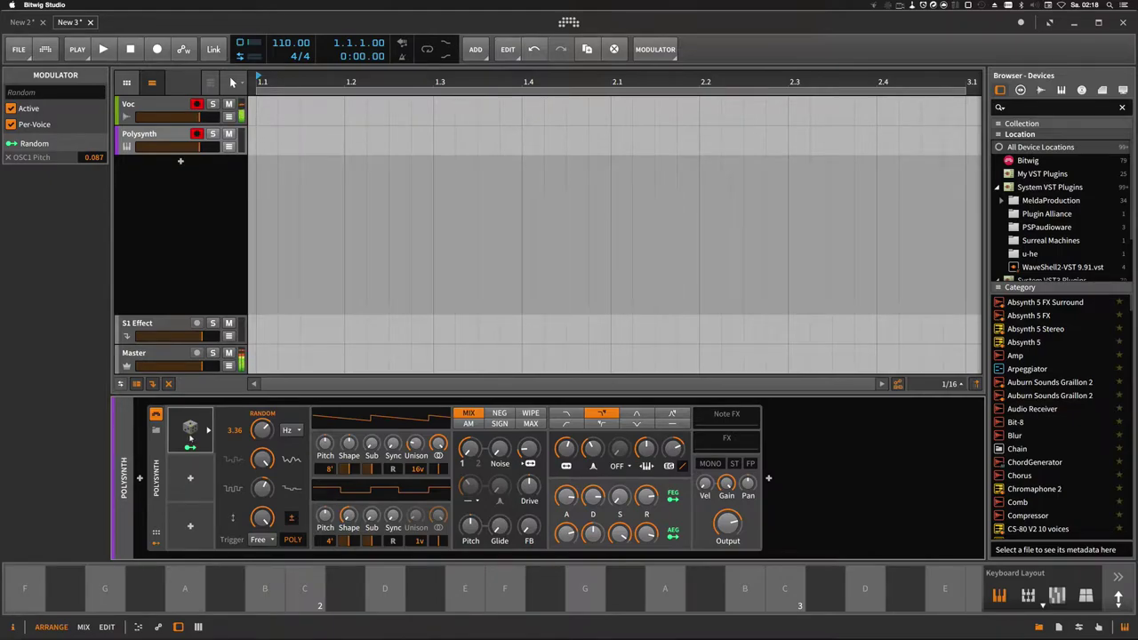
Duplicate the Random modulator twice, modulating oscillator 1's unison spread by 0.136 with the second and the filter frequency by -15 with the third.
{"action": "left_click_drag", "start_coordinate": [193, 439], "coordinate": [193, 480]}
{"action": "left_click", "coordinate": [196, 496]}
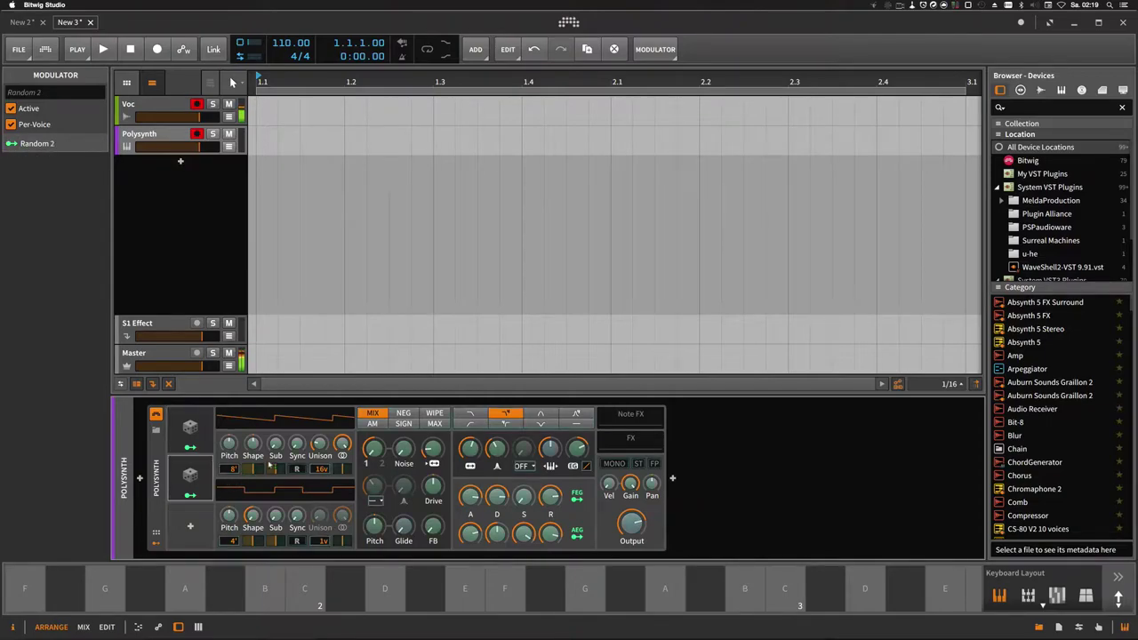
{"action": "left_click_drag", "start_coordinate": [320, 447], "coordinate": [319, 430]}
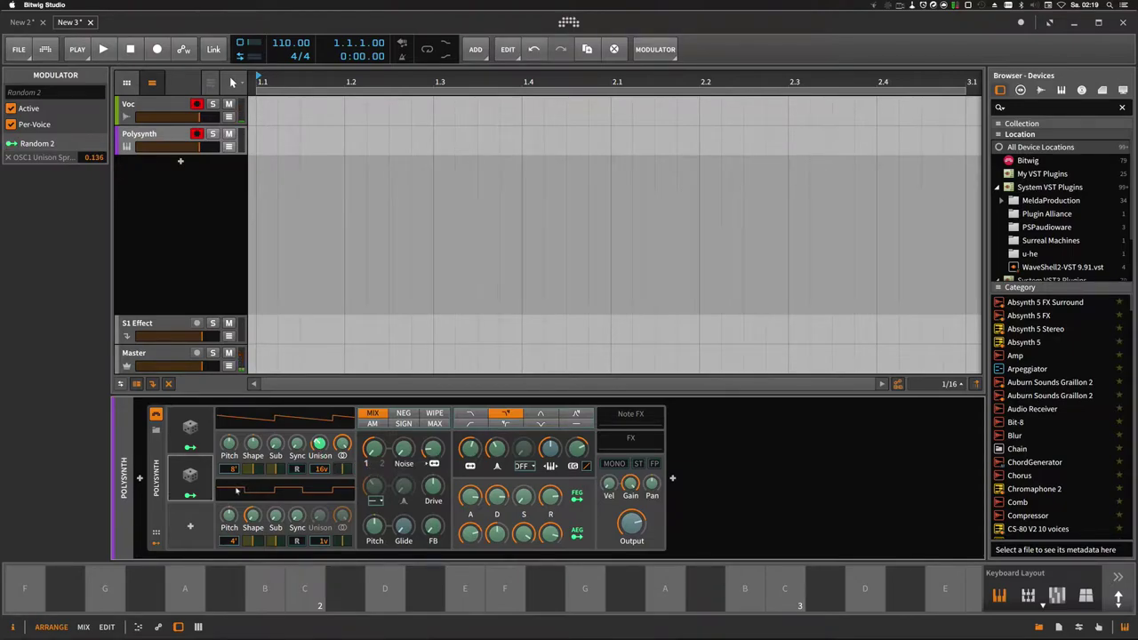
{"action": "left_click", "coordinate": [189, 525]}
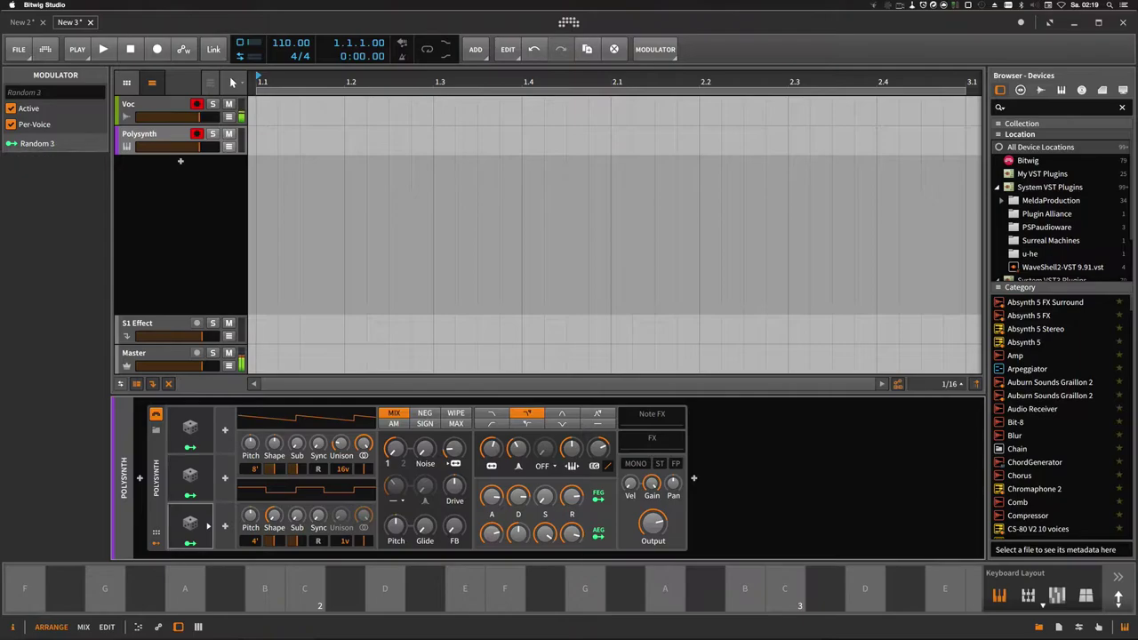
{"action": "left_click_drag", "start_coordinate": [490, 447], "coordinate": [491, 472]}
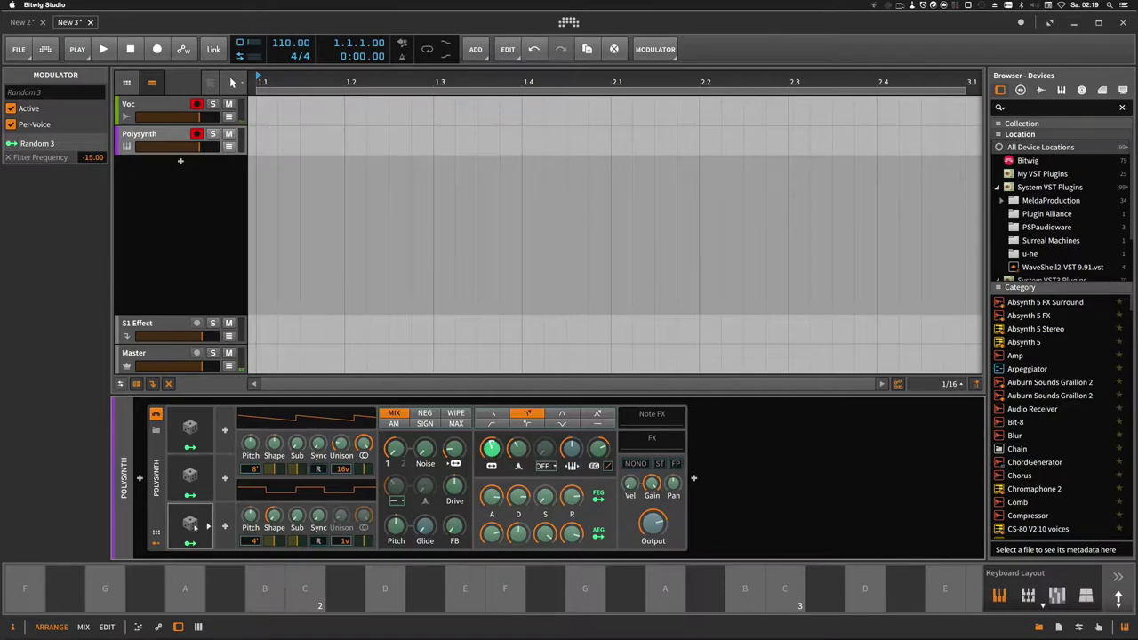
Duplicate the Random modulator into a fourth slot and modulate the filter oscillator FM by -2.880 from the third Random.
{"action": "left_click_drag", "start_coordinate": [191, 524], "coordinate": [238, 431], "text": "alt"}
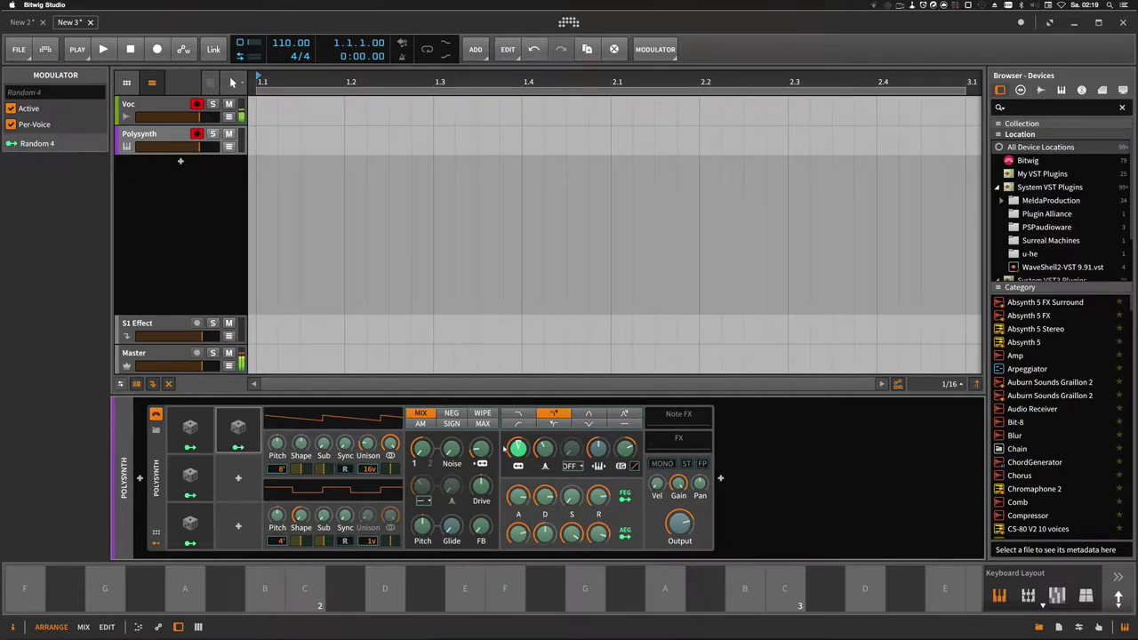
{"action": "left_click_drag", "start_coordinate": [481, 450], "coordinate": [481, 449]}
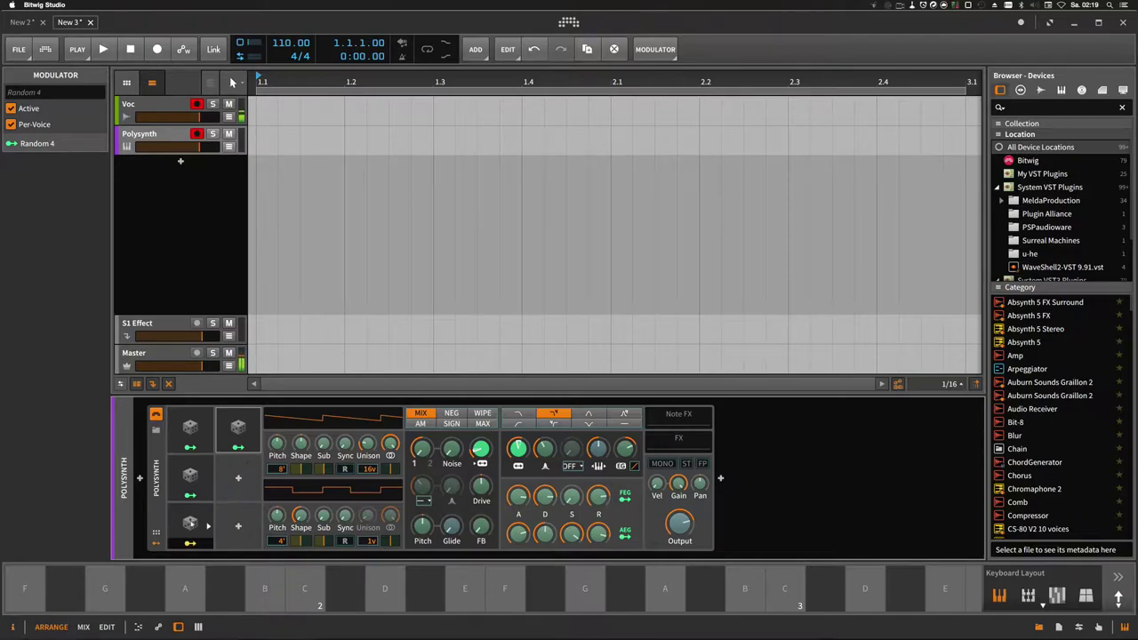
{"action": "left_click", "coordinate": [190, 545]}
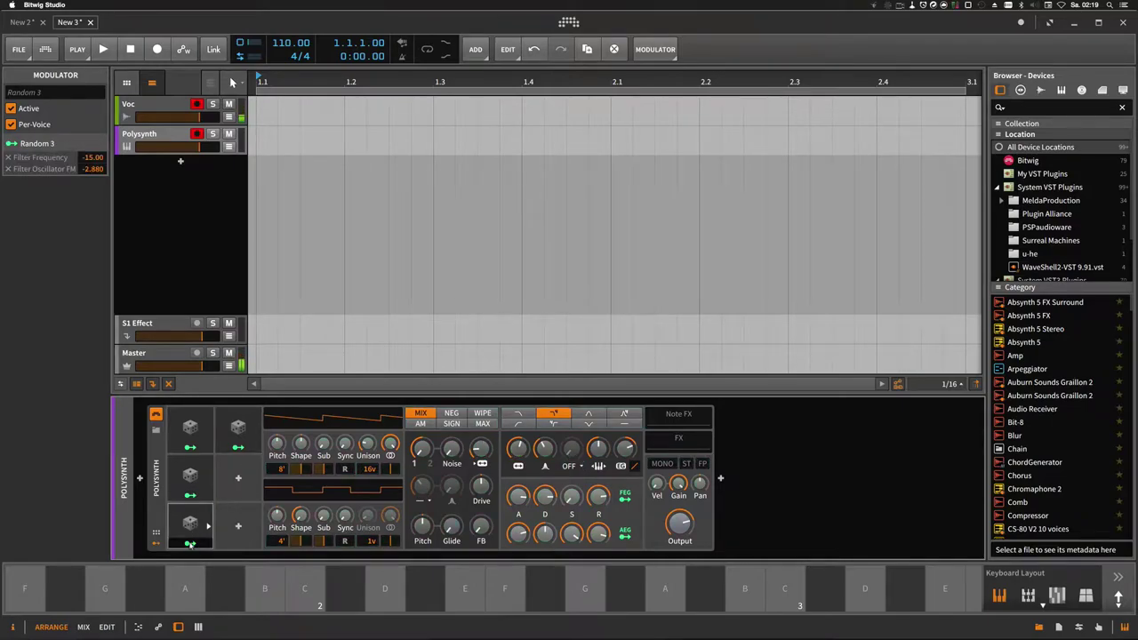
Play several test notes and set the third Random modulator's filter frequency modulation to -6.333.
{"action": "key", "text": "a"}
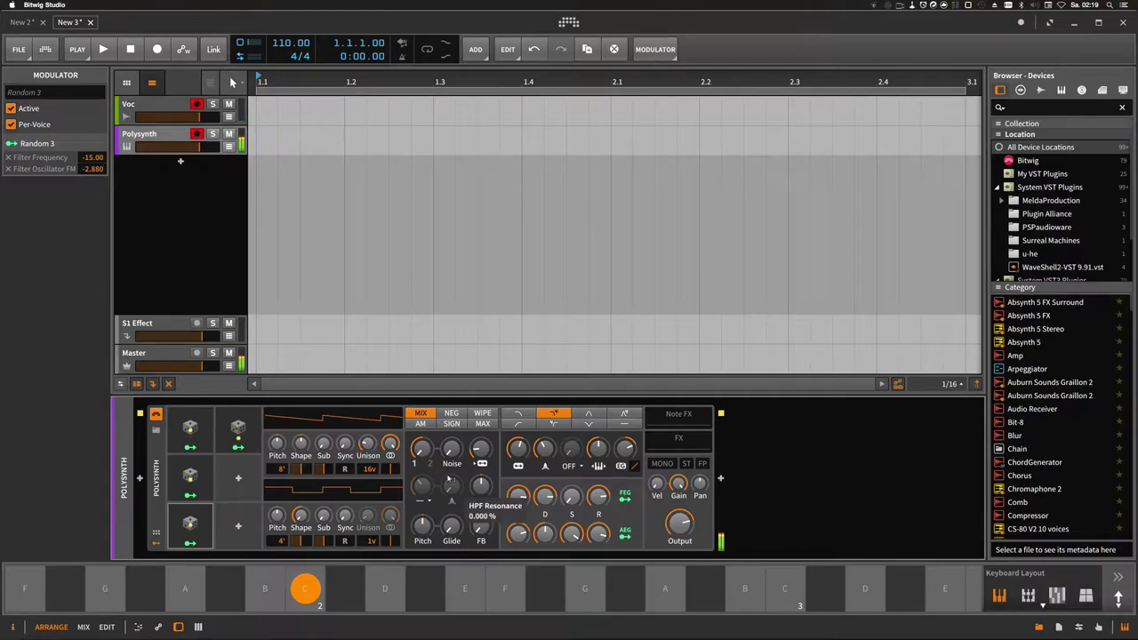
{"action": "key", "text": "s"}
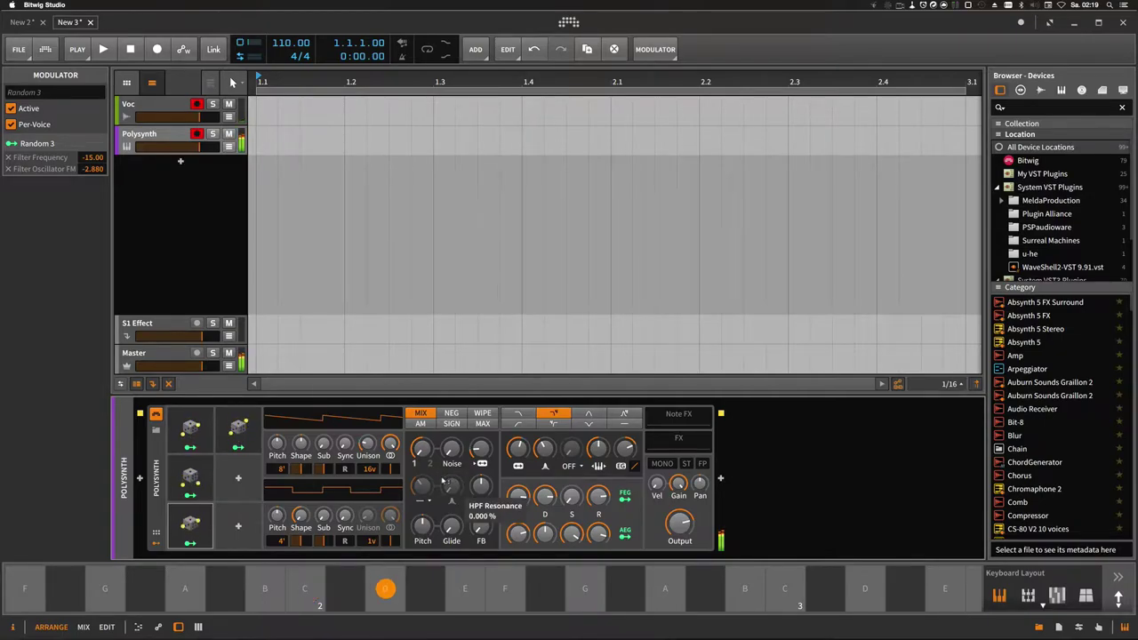
{"action": "key", "text": "d"}
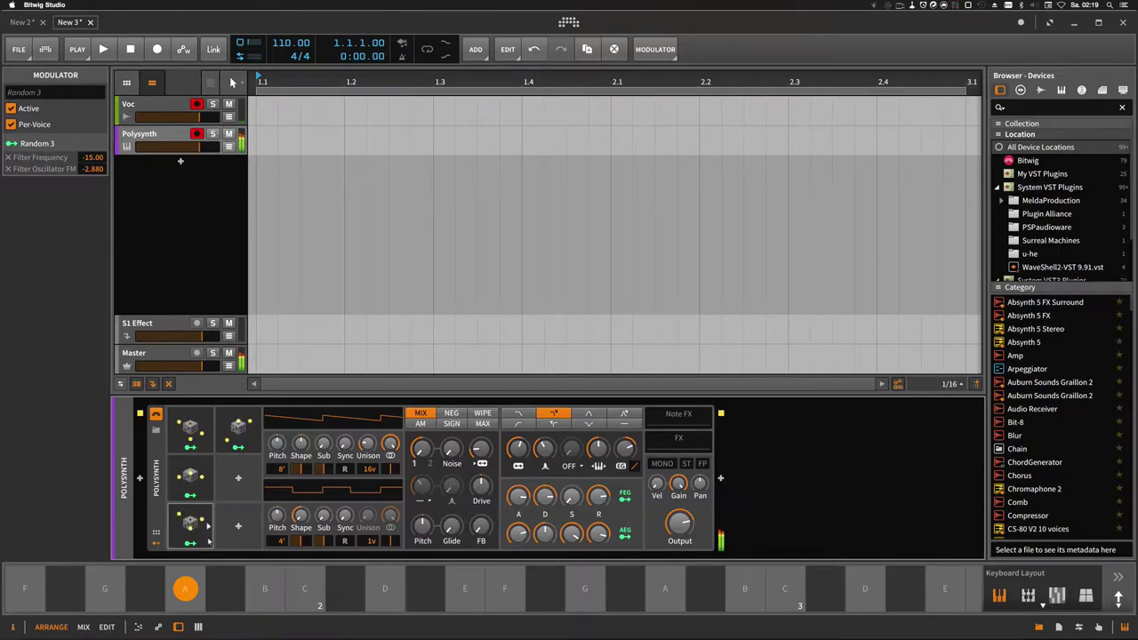
{"action": "left_click_drag", "start_coordinate": [518, 449], "coordinate": [517, 432]}
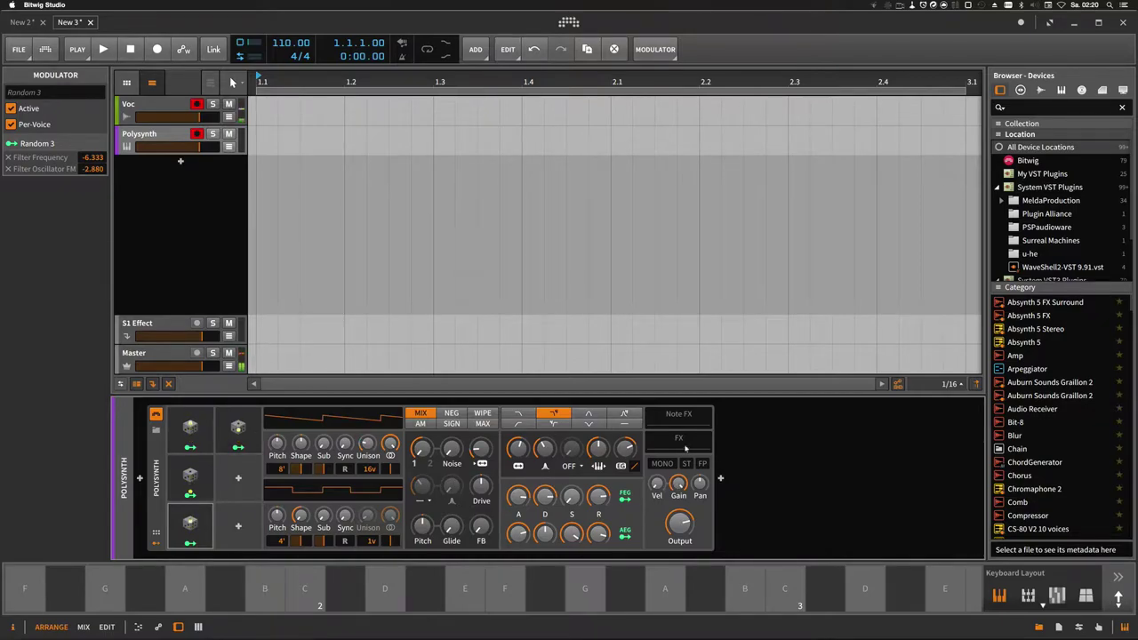
Insert Bitwig's Reverb after the Polysynth and set it to Hall mode with a 13.2 s decay time.
{"action": "left_click", "coordinate": [720, 479]}
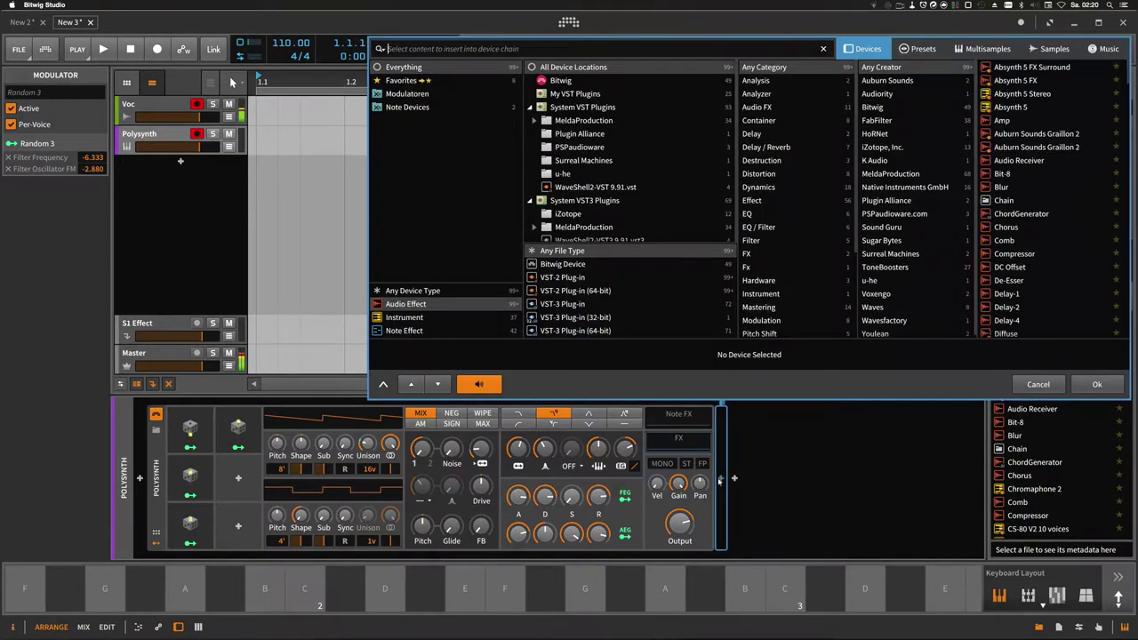
{"action": "type", "text": "fx"}
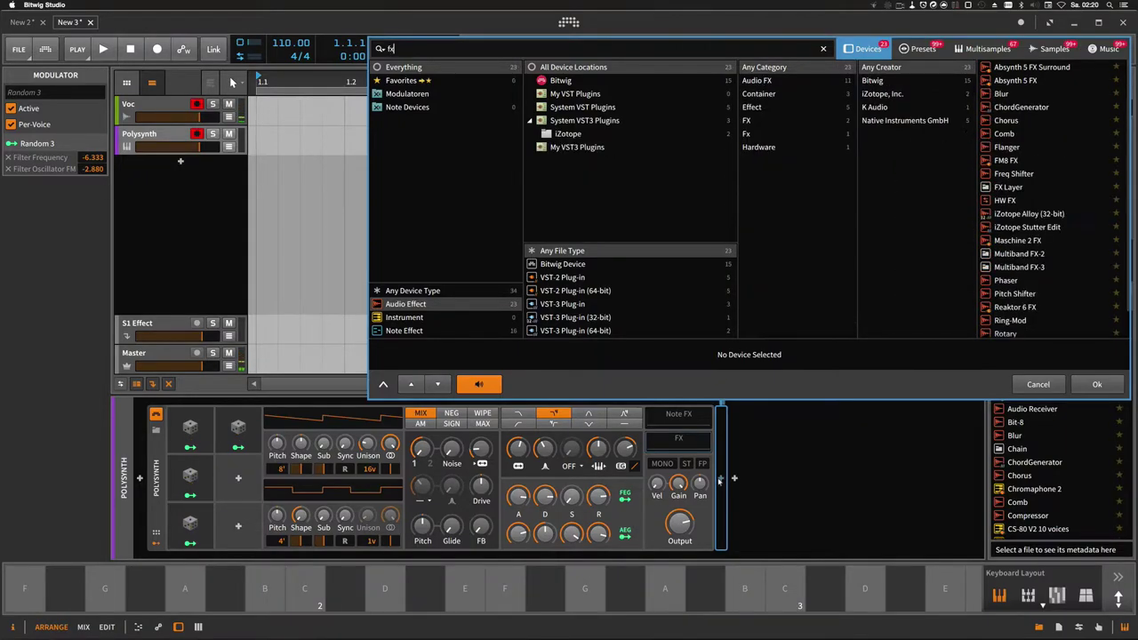
{"action": "key", "text": "BackSpace"}
{"action": "key", "text": "BackSpace"}
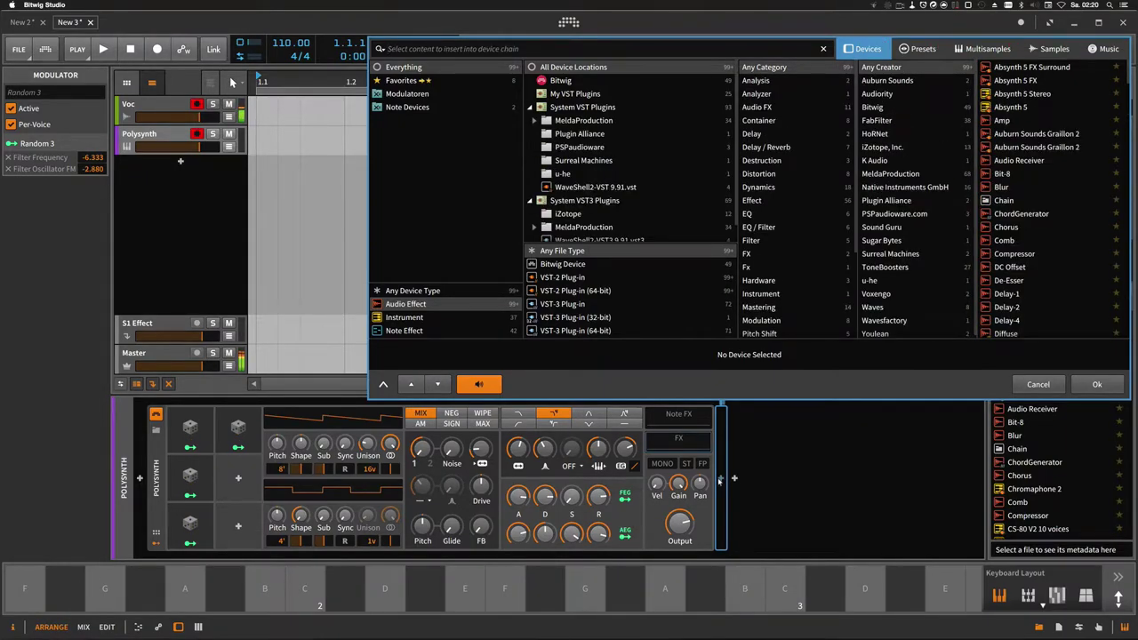
{"action": "type", "text": "rever"}
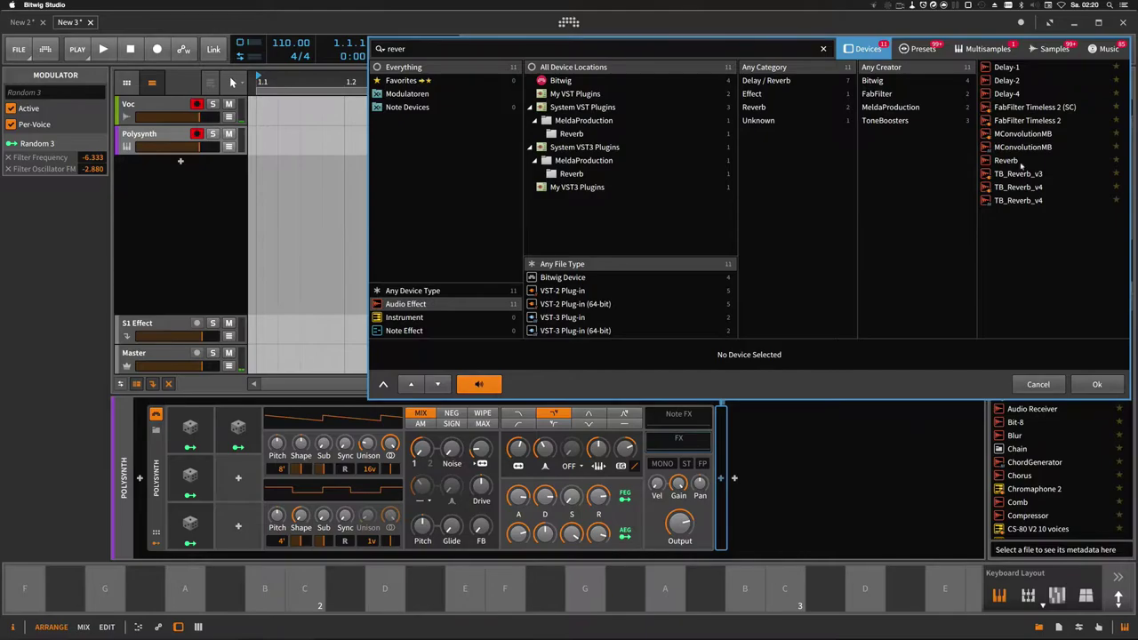
{"action": "double_click", "coordinate": [1018, 162]}
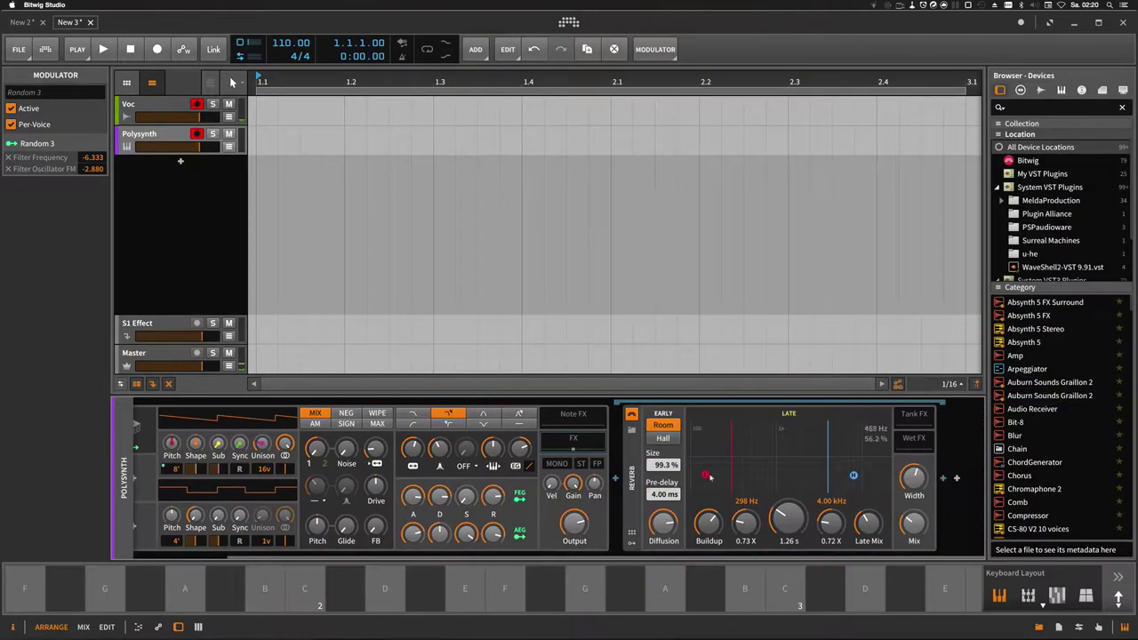
{"action": "left_click", "coordinate": [662, 438]}
{"action": "left_click_drag", "start_coordinate": [789, 519], "coordinate": [789, 473]}
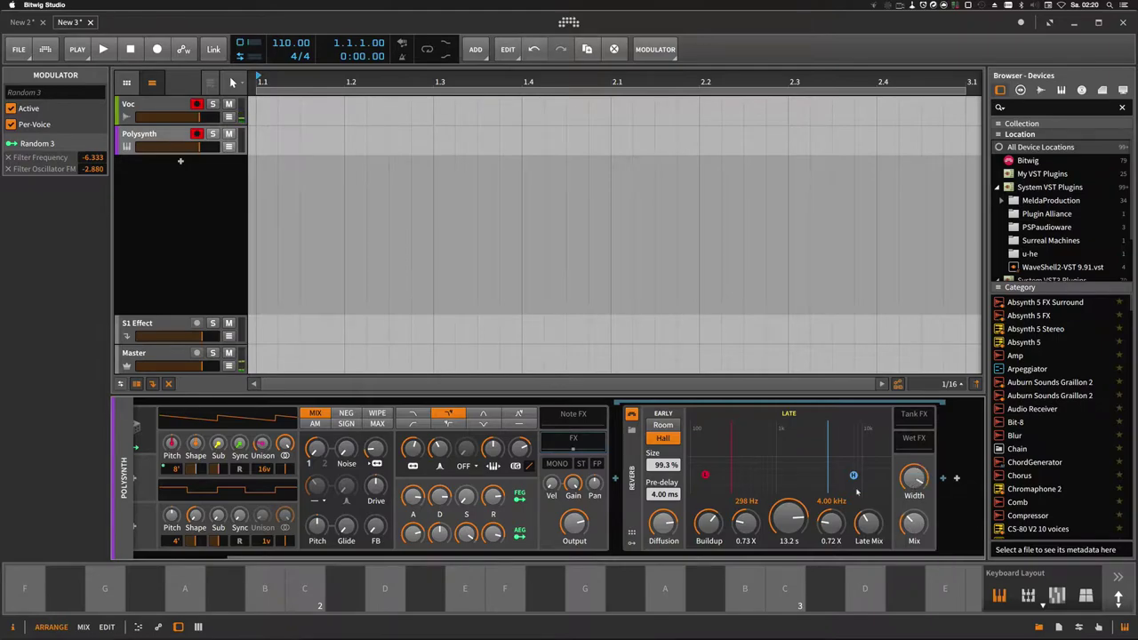
Insert an EQ-2 into the Reverb's Wet FX chain.
{"action": "left_click", "coordinate": [918, 449]}
{"action": "left_click", "coordinate": [944, 479]}
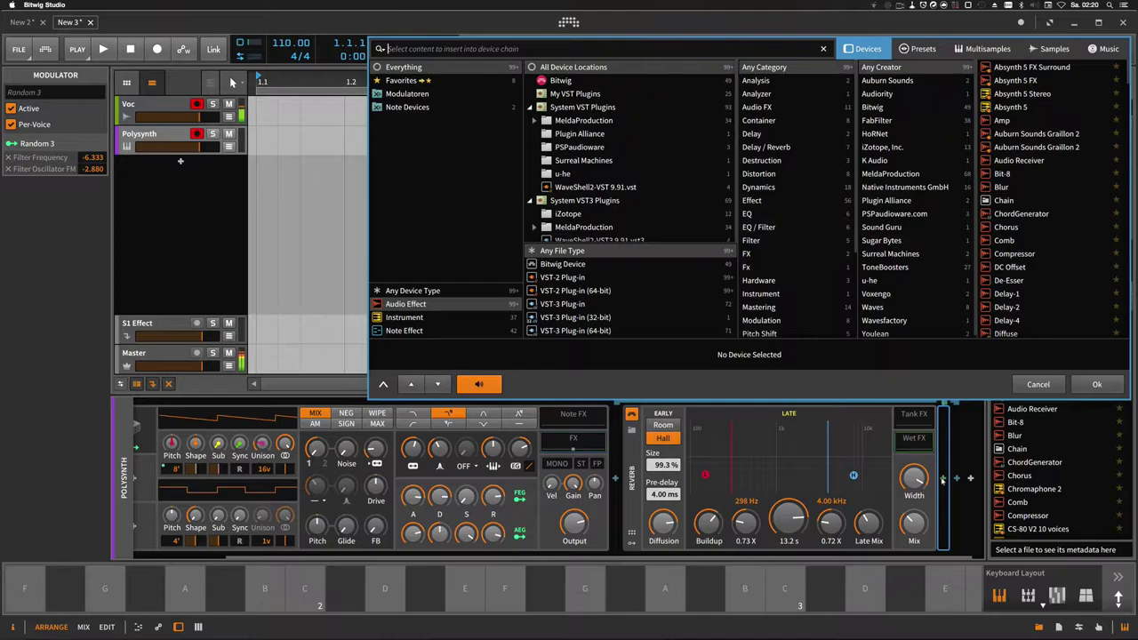
{"action": "type", "text": "eq"}
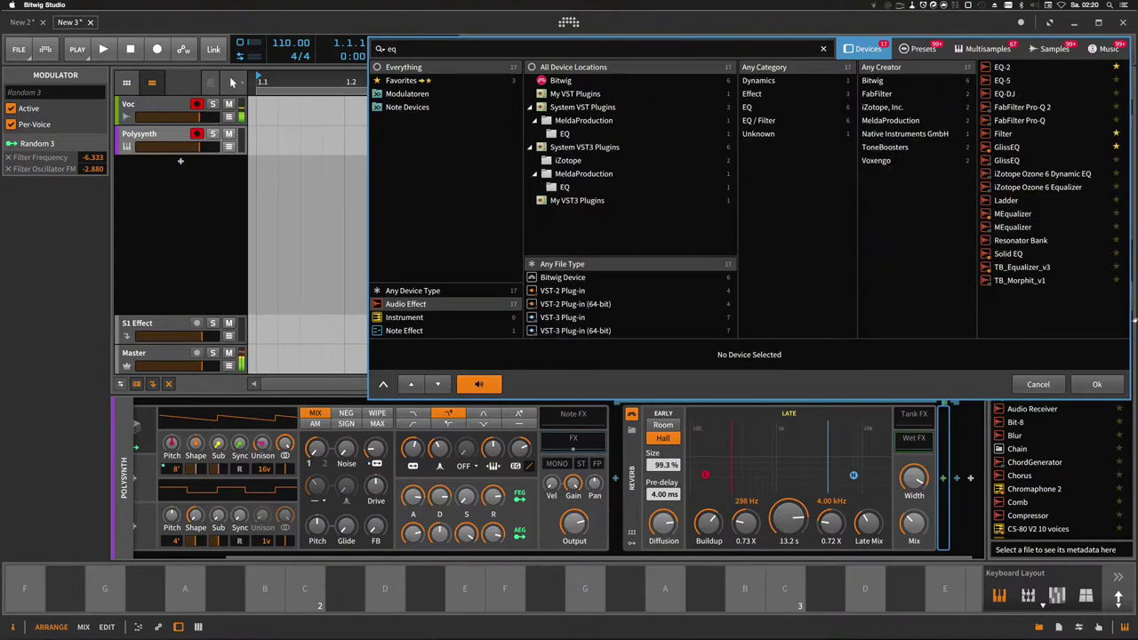
{"action": "double_click", "coordinate": [1003, 68]}
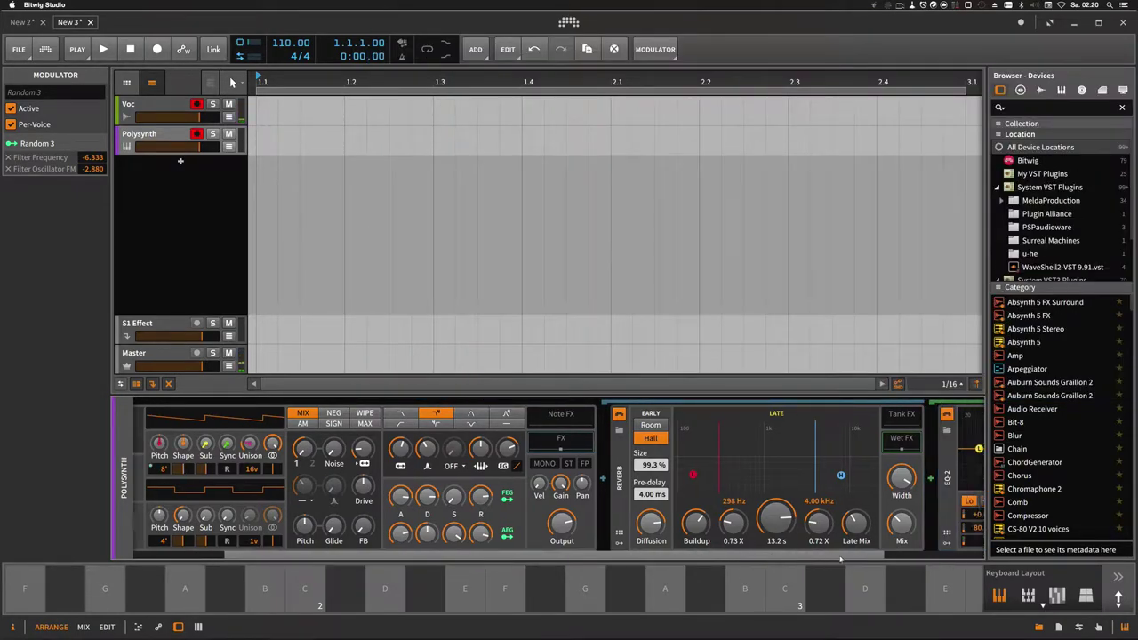
Set the EQ-2's low band to a high-pass at 146 Hz and its high band to lowpass24 at 2.19 kHz.
{"action": "left_click", "coordinate": [861, 501]}
{"action": "left_click", "coordinate": [876, 526]}
{"action": "left_click", "coordinate": [907, 501]}
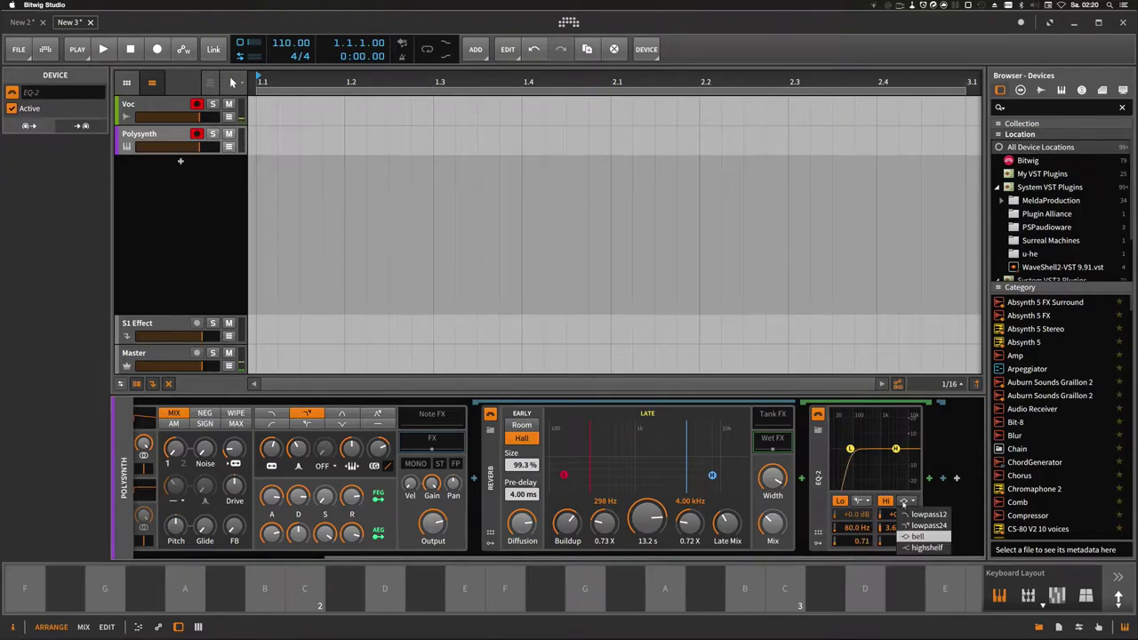
{"action": "left_click", "coordinate": [915, 526]}
{"action": "left_click_drag", "start_coordinate": [865, 530], "coordinate": [900, 543]}
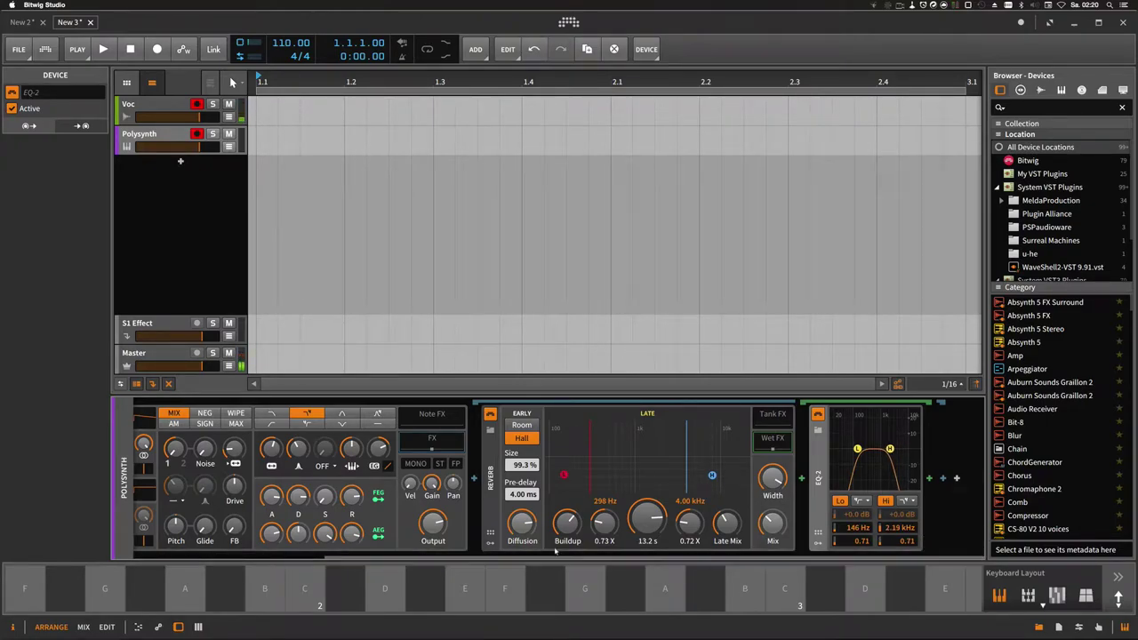
Play test notes while refining the EQ-2 frequencies to 148 Hz for the low band and 1.94 kHz for the high band.
{"action": "key", "text": "a"}
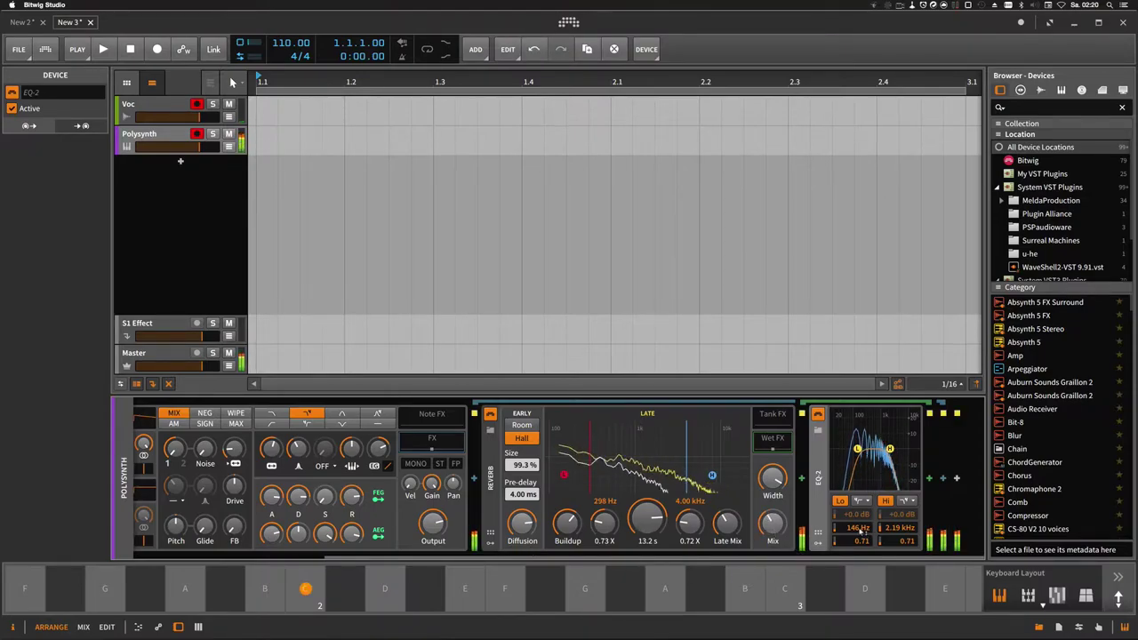
{"action": "left_click_drag", "start_coordinate": [894, 534], "coordinate": [892, 531]}
{"action": "key", "text": "f"}
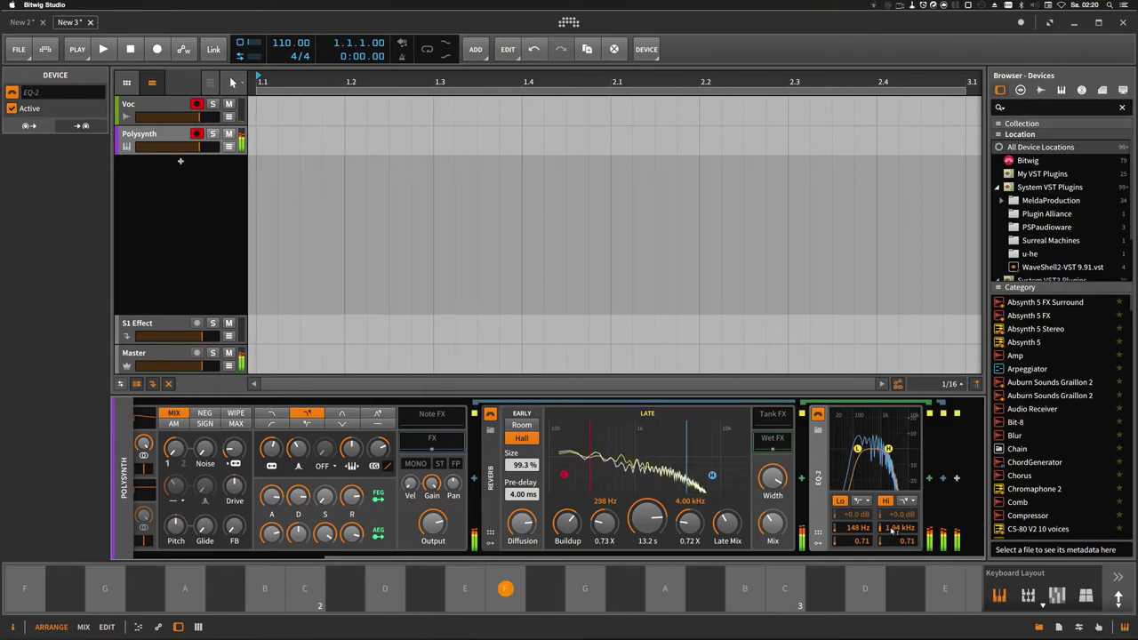
{"action": "key", "text": "b"}
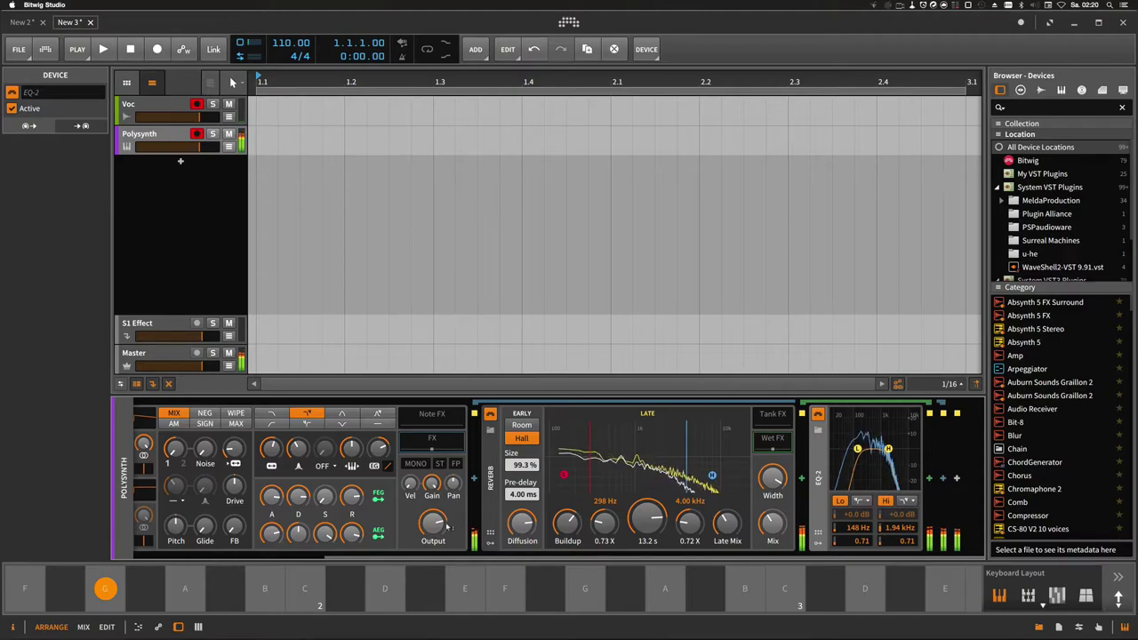
{"action": "left_click_drag", "start_coordinate": [436, 527], "coordinate": [290, 555]}
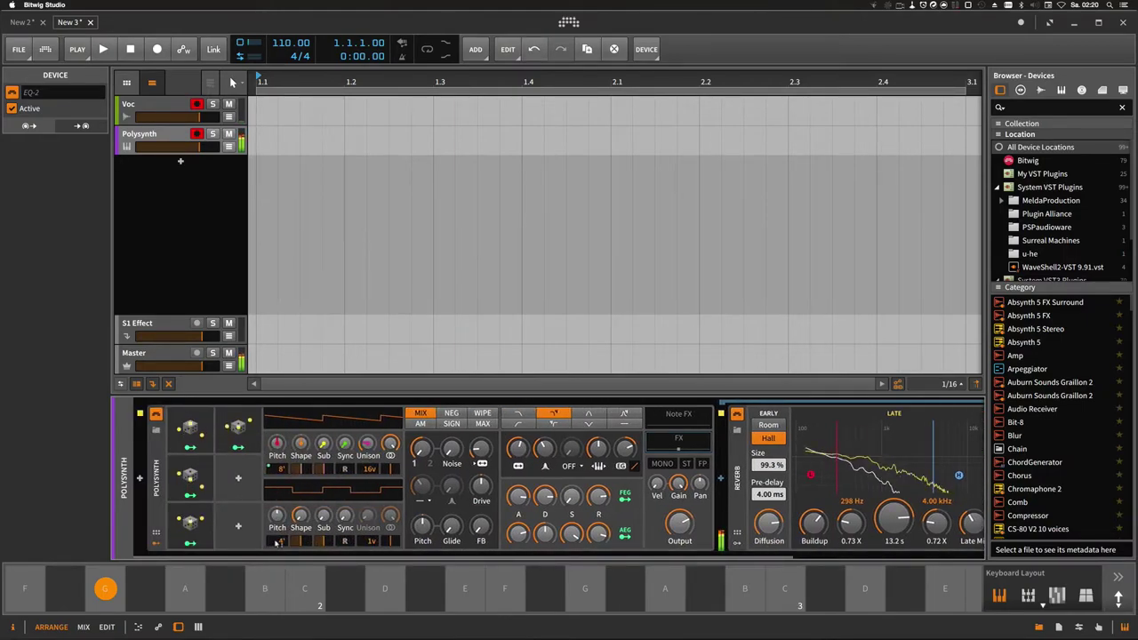
{"action": "key", "text": "comma"}
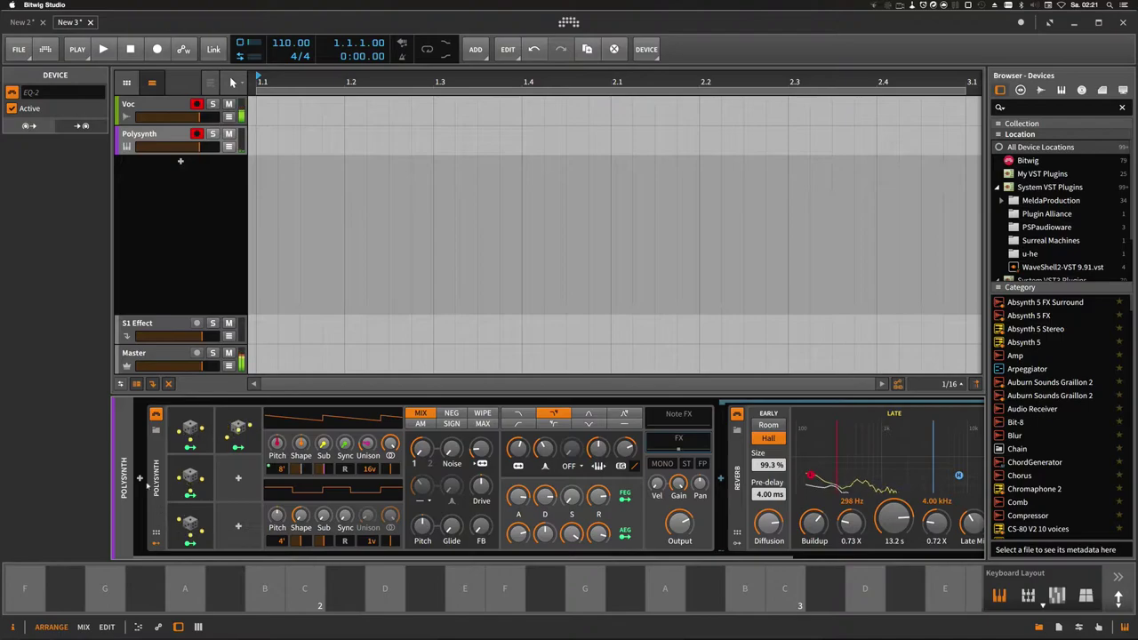
Insert a Multi-Note device before the Polysynth.
{"action": "left_click", "coordinate": [139, 478]}
{"action": "type", "text": "multi"}
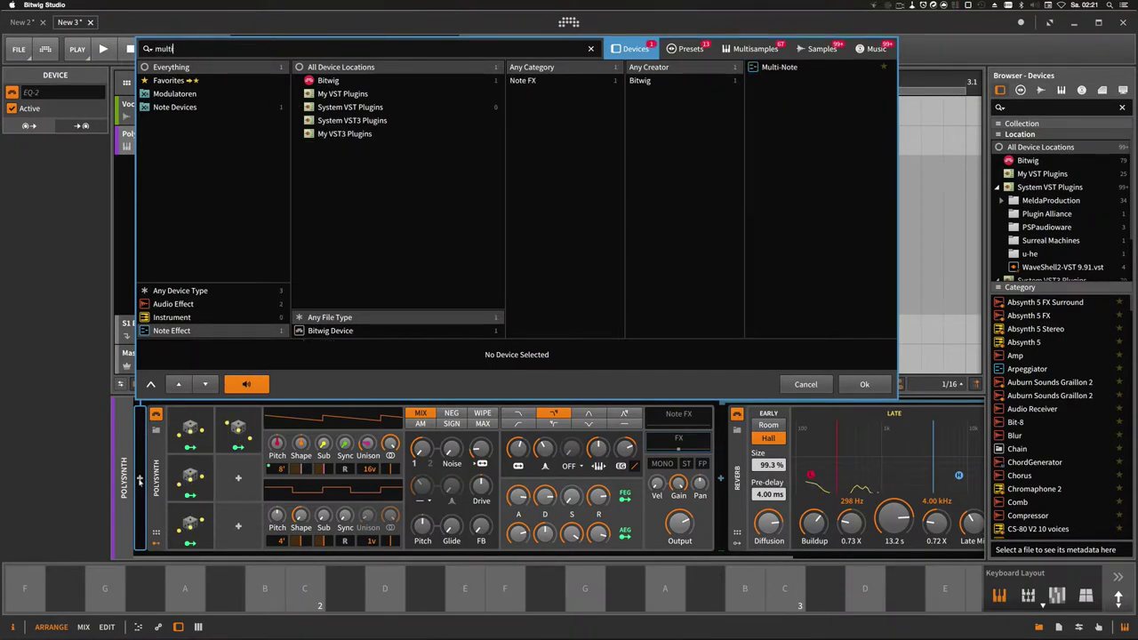
{"action": "key", "text": "Down"}
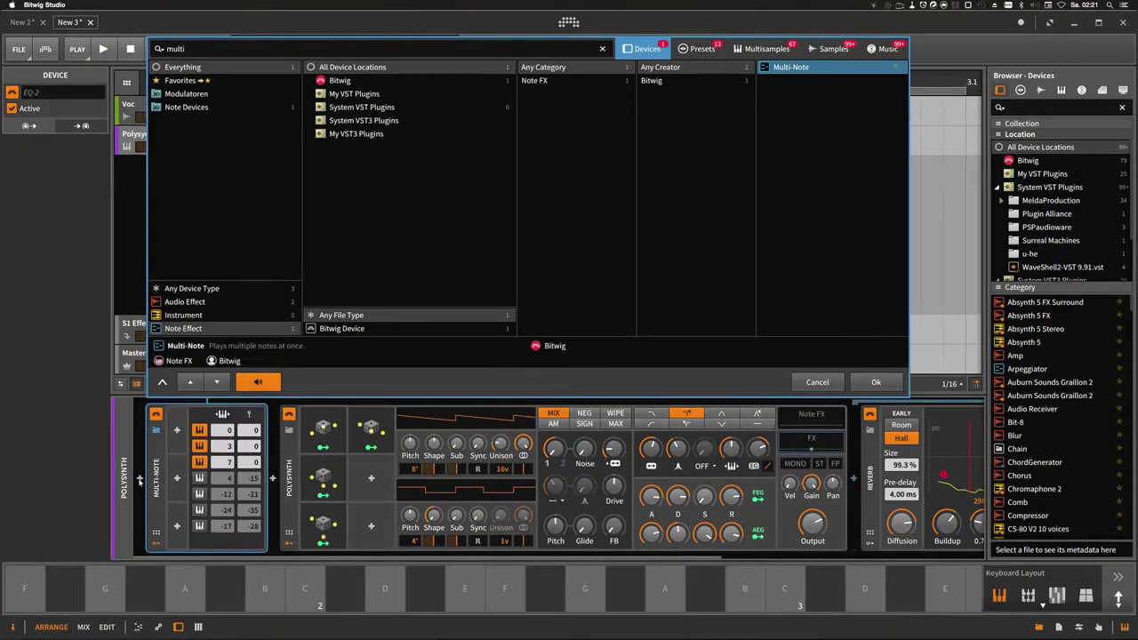
{"action": "key", "text": "Return"}
Mute the Multi-Note's +7 and +3 notes and play a C with only the root active.
{"action": "left_click", "coordinate": [199, 461]}
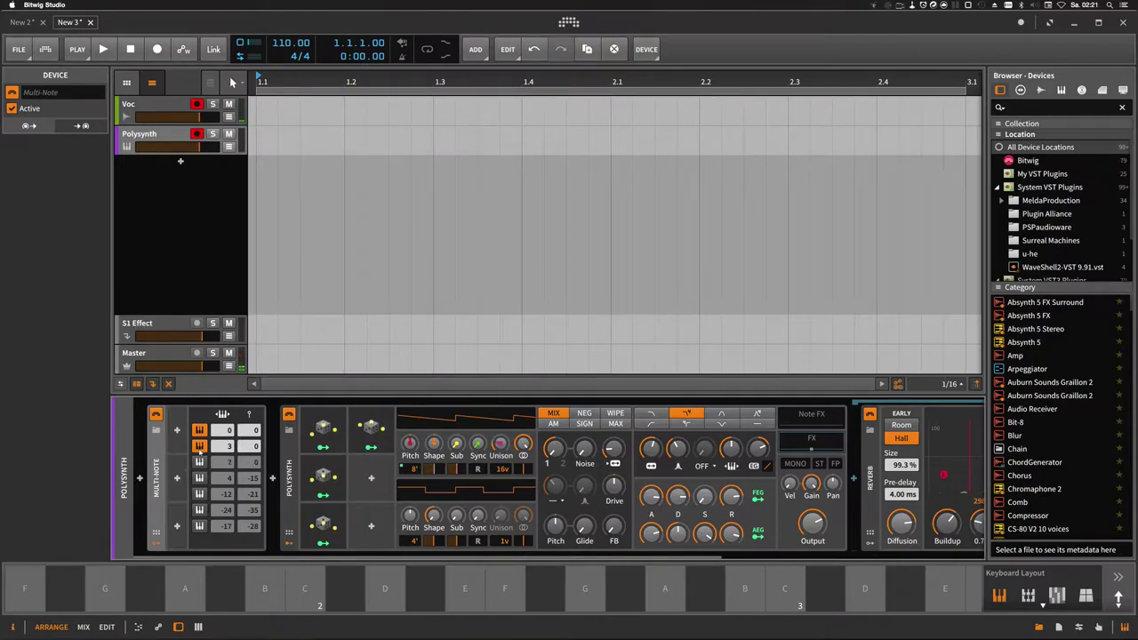
{"action": "left_click", "coordinate": [199, 446]}
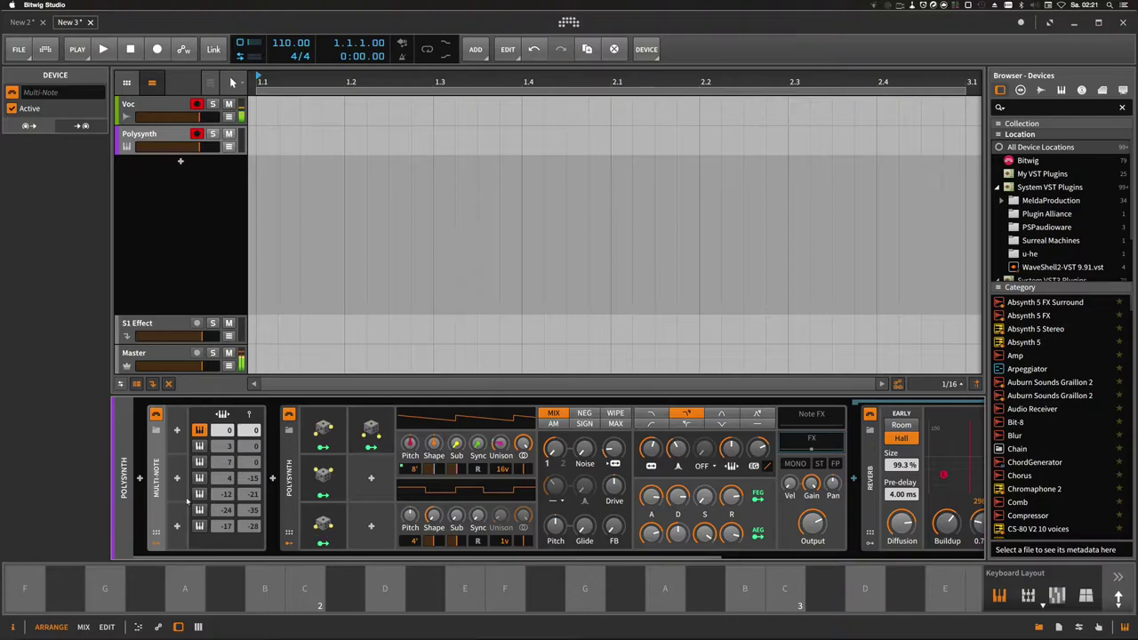
{"action": "key", "text": "a"}
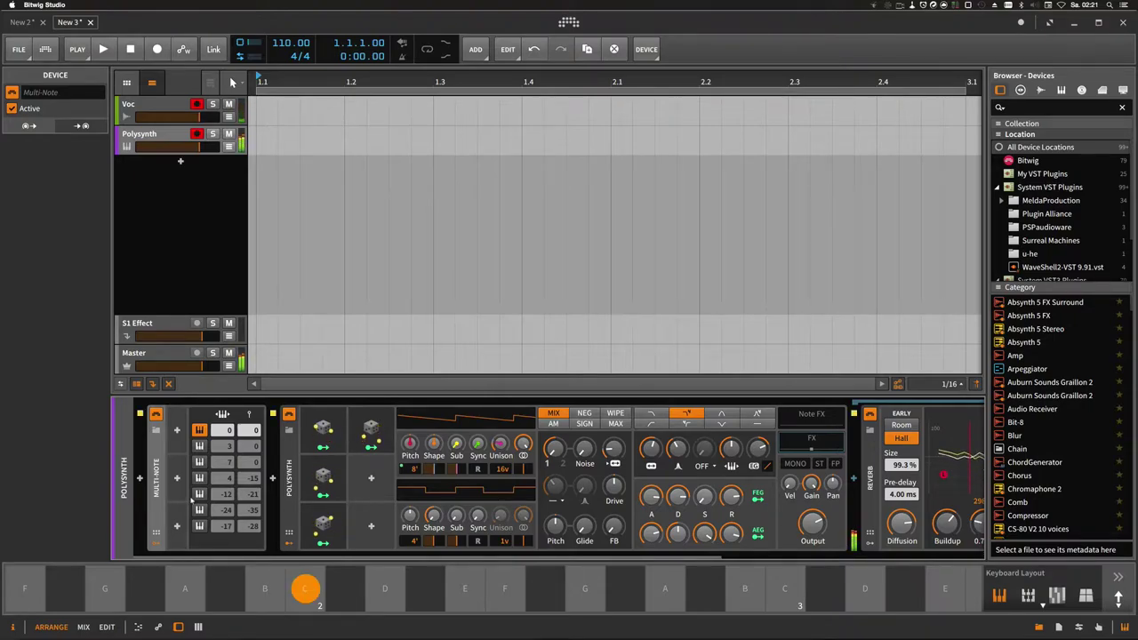
Activate the Multi-Note's +3 and +7 notes one after the other, playing a C after each.
{"action": "left_click", "coordinate": [199, 446]}
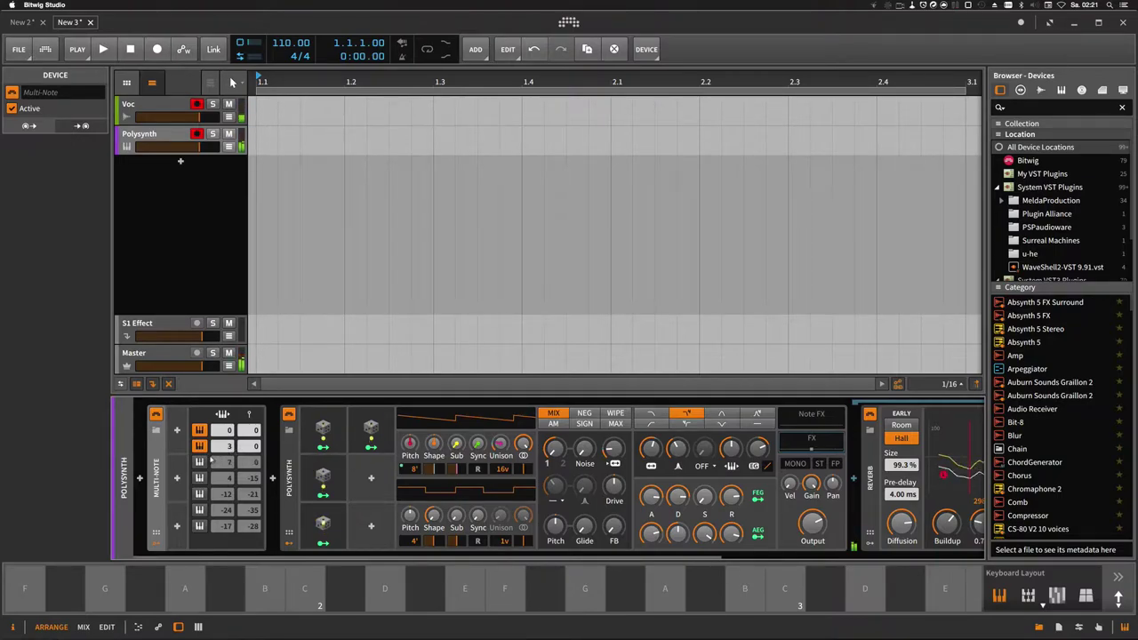
{"action": "key", "text": "a"}
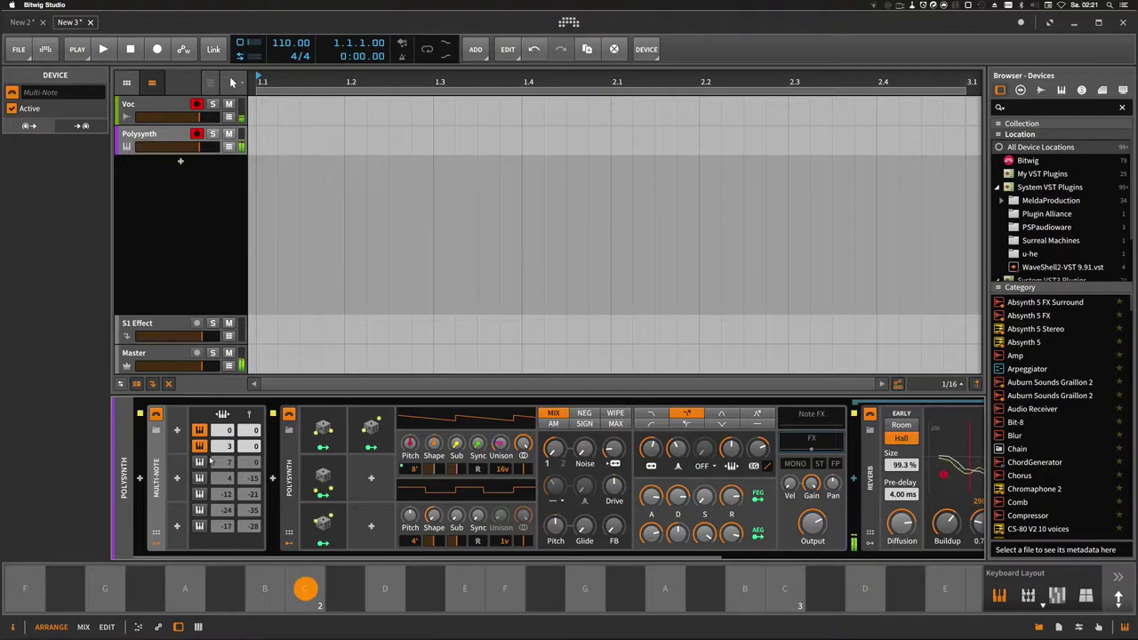
{"action": "left_click", "coordinate": [201, 462]}
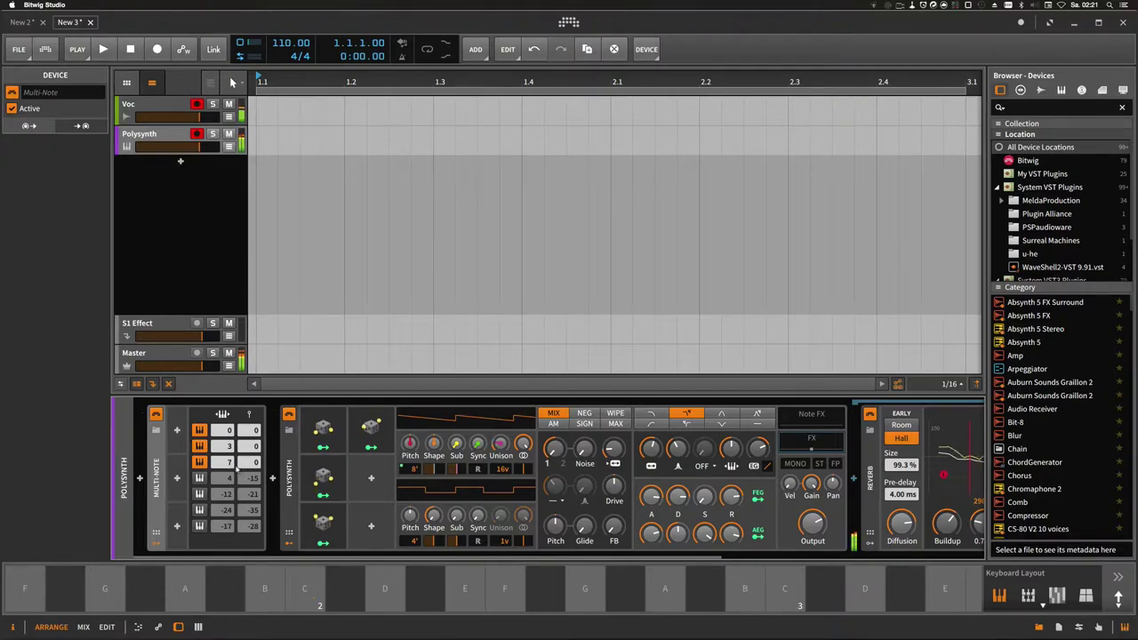
{"action": "key", "text": "a"}
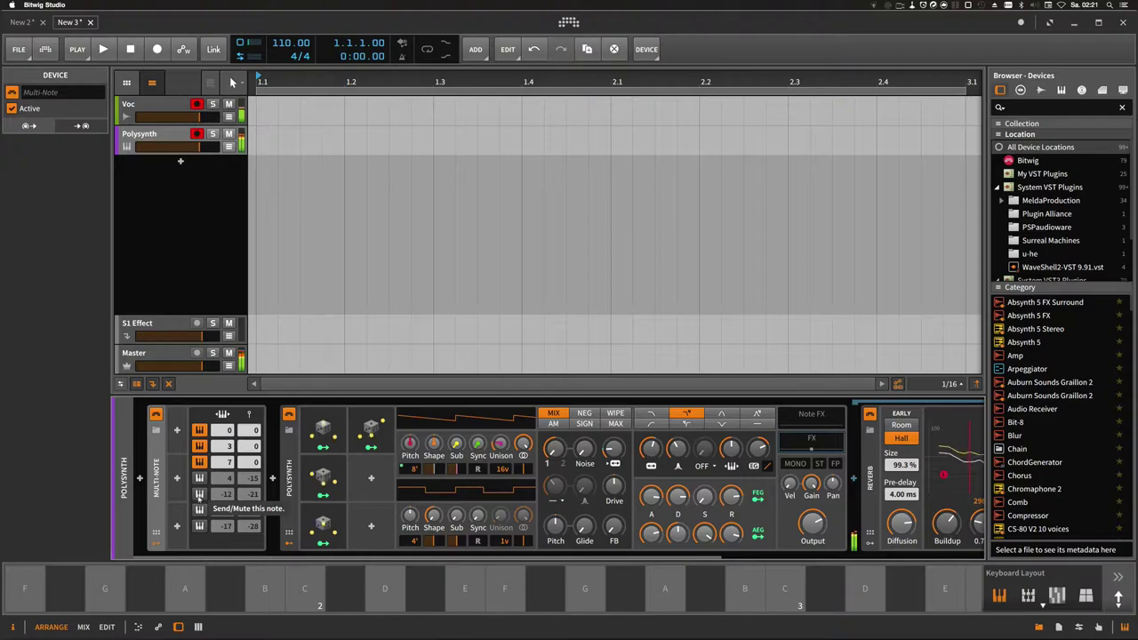
Audition the chord with the Multi-Note's -12 note added, and with its -24 note in place of it.
{"action": "left_click", "coordinate": [200, 495]}
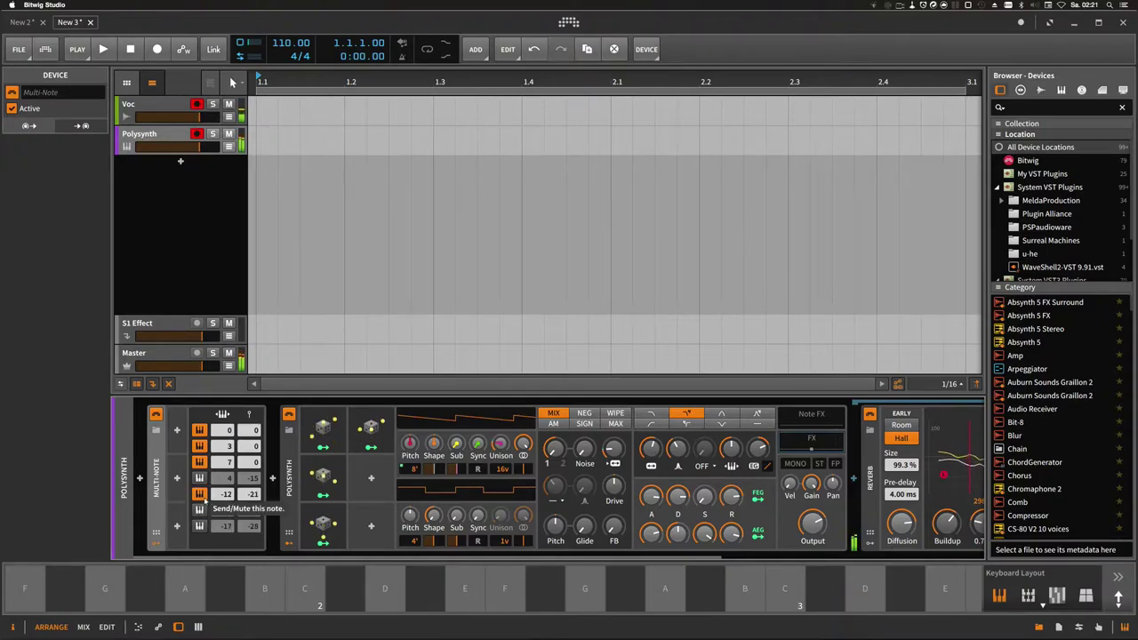
{"action": "key", "text": "a"}
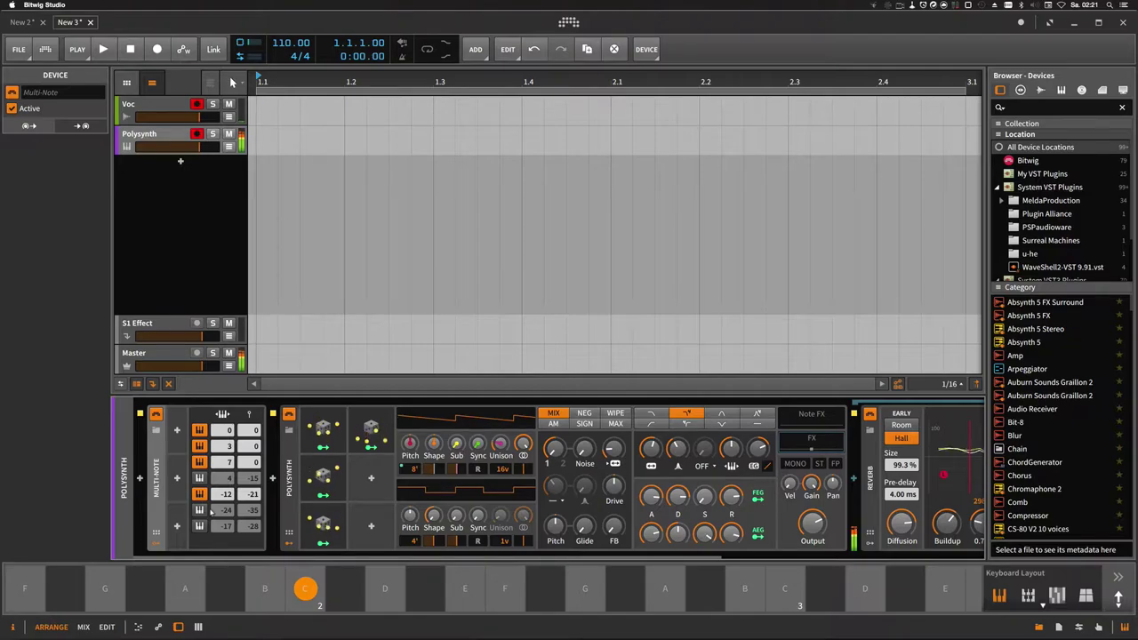
{"action": "left_click", "coordinate": [199, 496]}
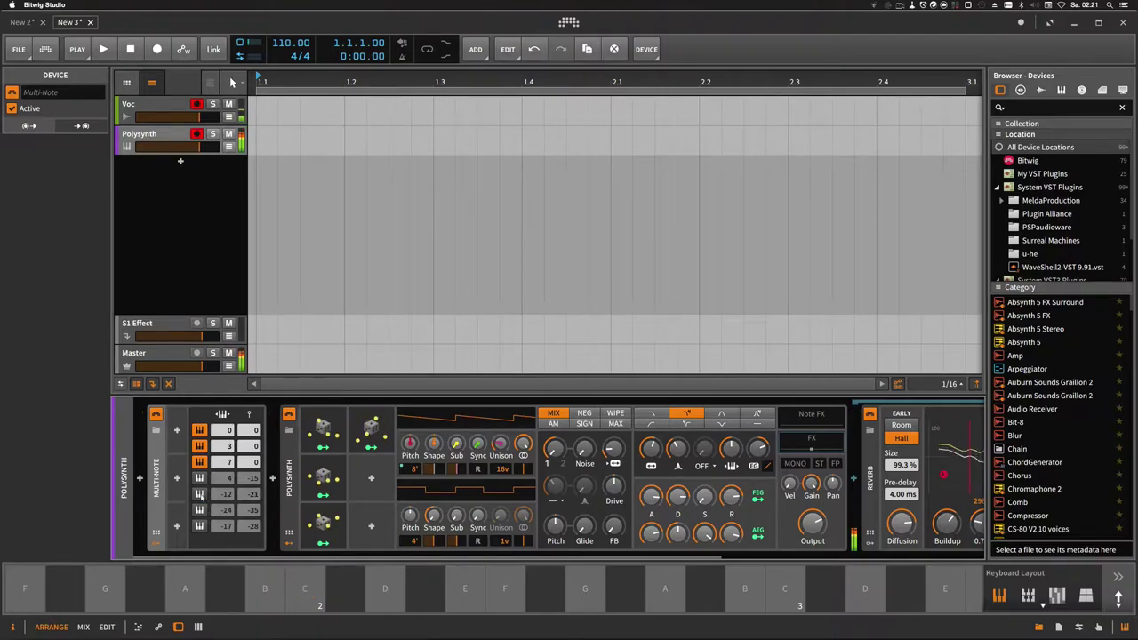
{"action": "left_click", "coordinate": [199, 510]}
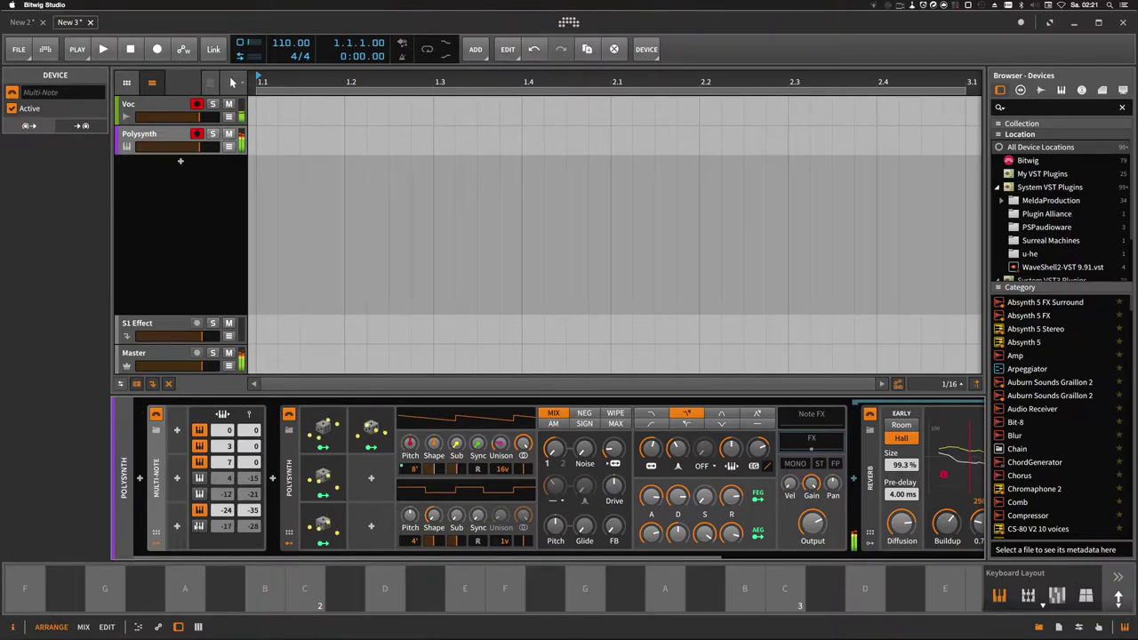
{"action": "key", "text": "a"}
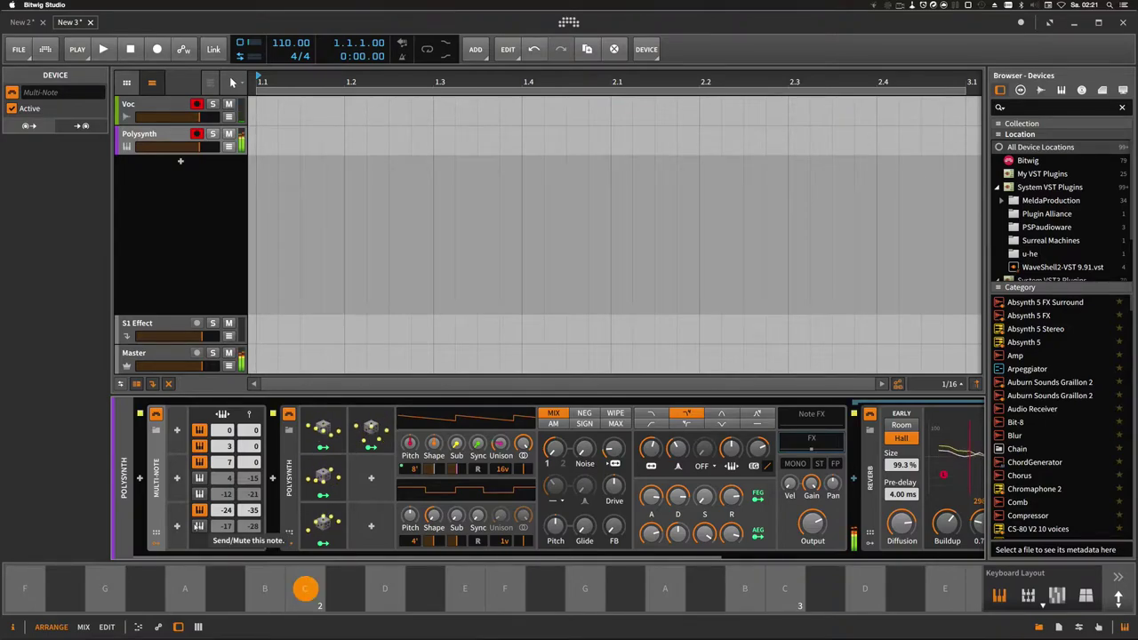
{"action": "left_click", "coordinate": [199, 509]}
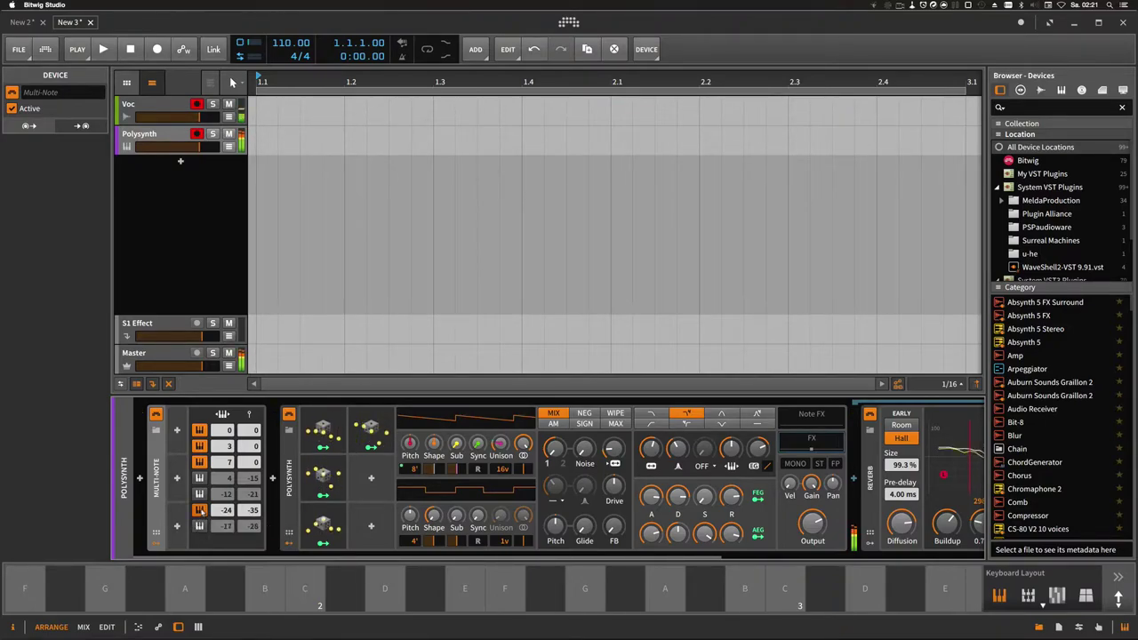
Activate the Multi-Note's -12 note and adjust the Polysynth's output level while playing C and D.
{"action": "left_click", "coordinate": [199, 496]}
{"action": "key", "text": "a"}
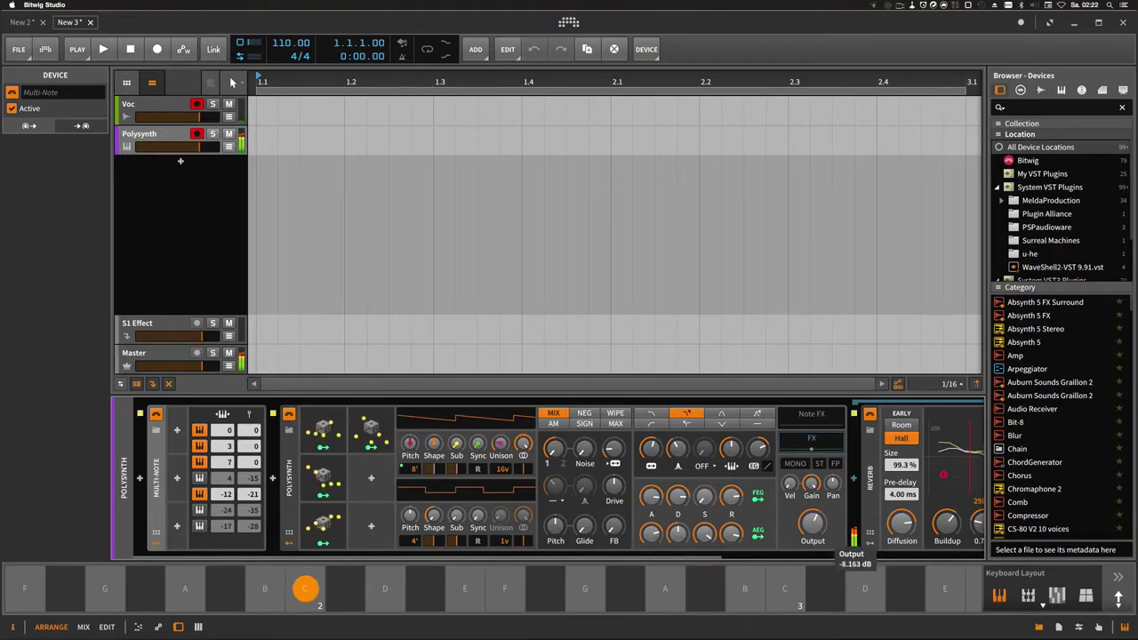
{"action": "key", "text": "s"}
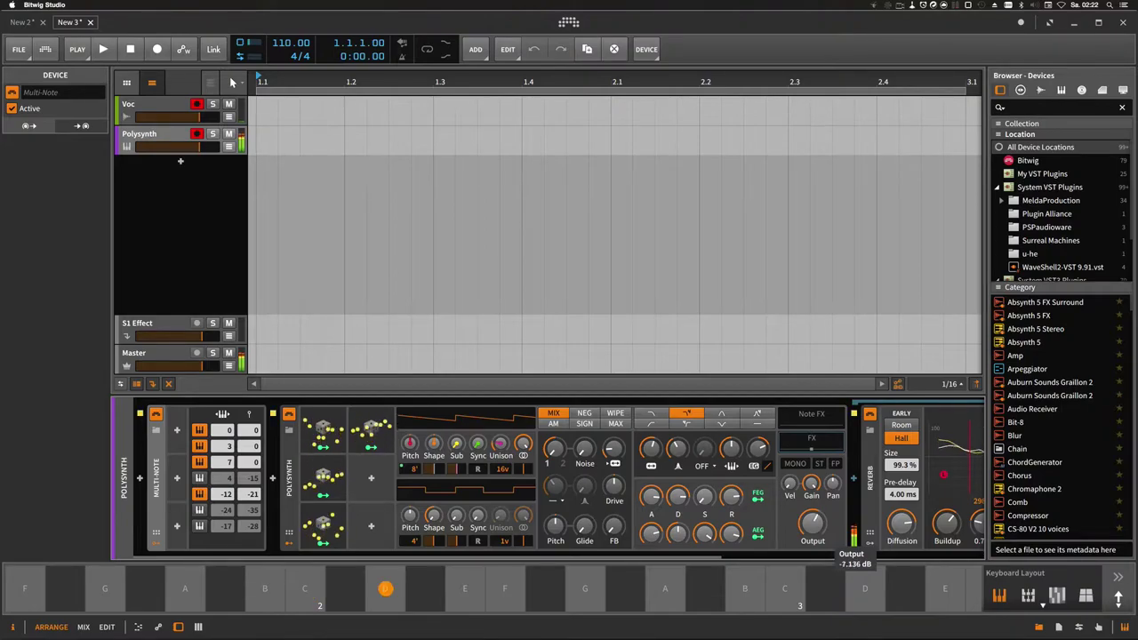
{"action": "left_click_drag", "start_coordinate": [816, 534], "coordinate": [816, 539]}
{"action": "mouse_move", "coordinate": [816, 535]}
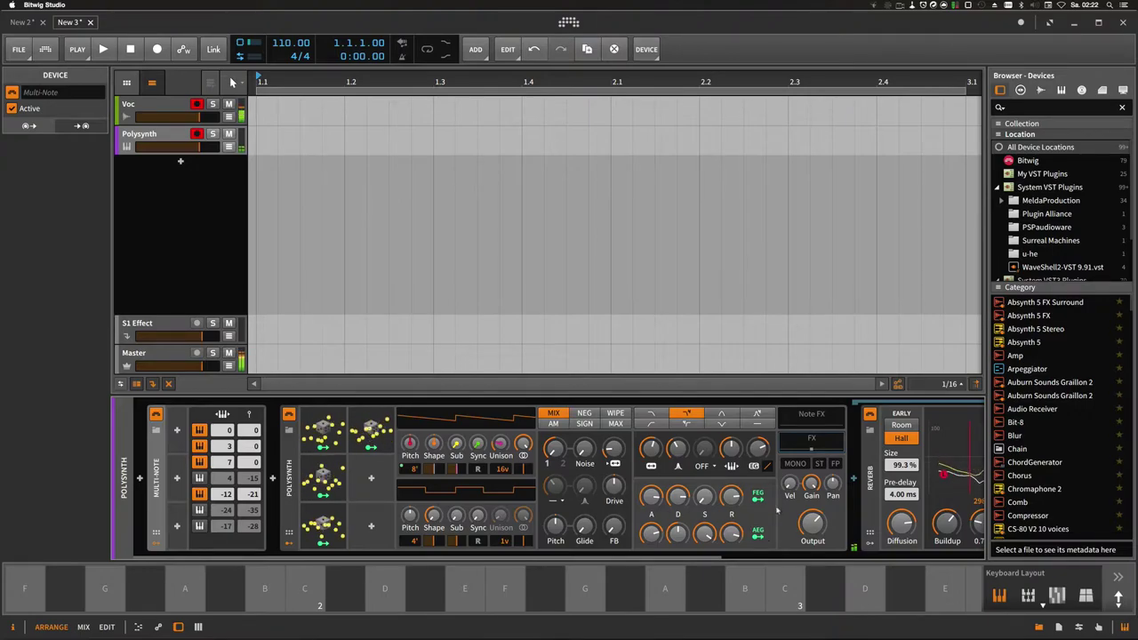
{"action": "left_click", "coordinate": [372, 482]}
{"action": "type", "text": "rand"}
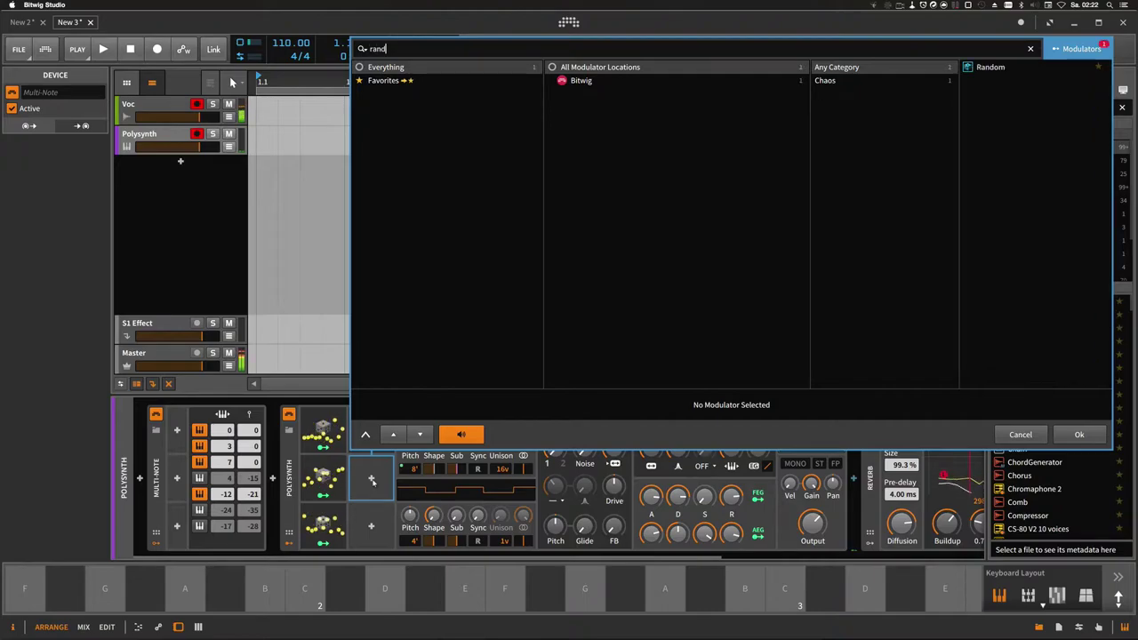
{"action": "key", "text": "Down"}
{"action": "key", "text": "Return"}
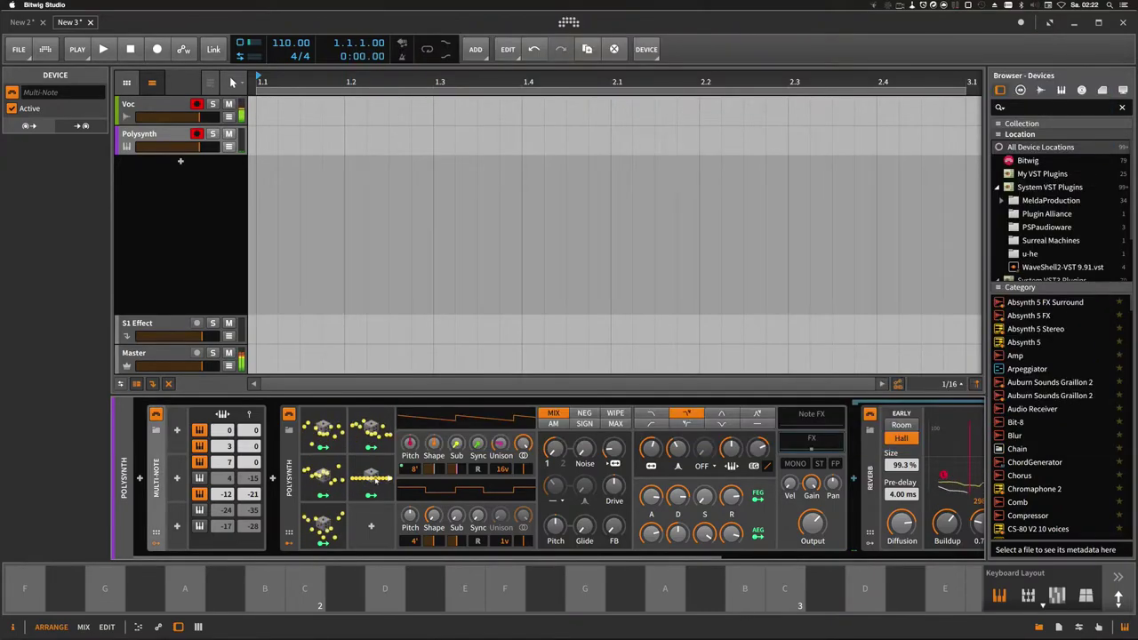
{"action": "scroll", "coordinate": [370, 497], "scroll_direction": "right", "scroll_amount": 5}
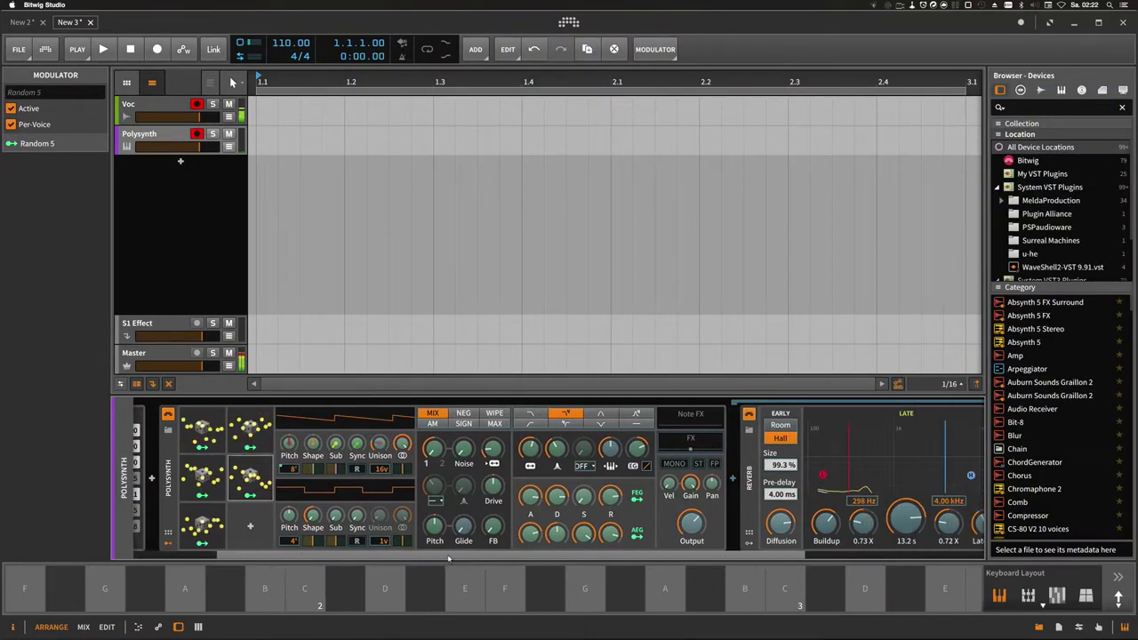
{"action": "left_click", "coordinate": [261, 479]}
{"action": "key", "text": "Delete"}
Try a Classic LFO modulator on the Polysynth with a pan modulation amount of 0.807, and play a C.
{"action": "left_click", "coordinate": [251, 482]}
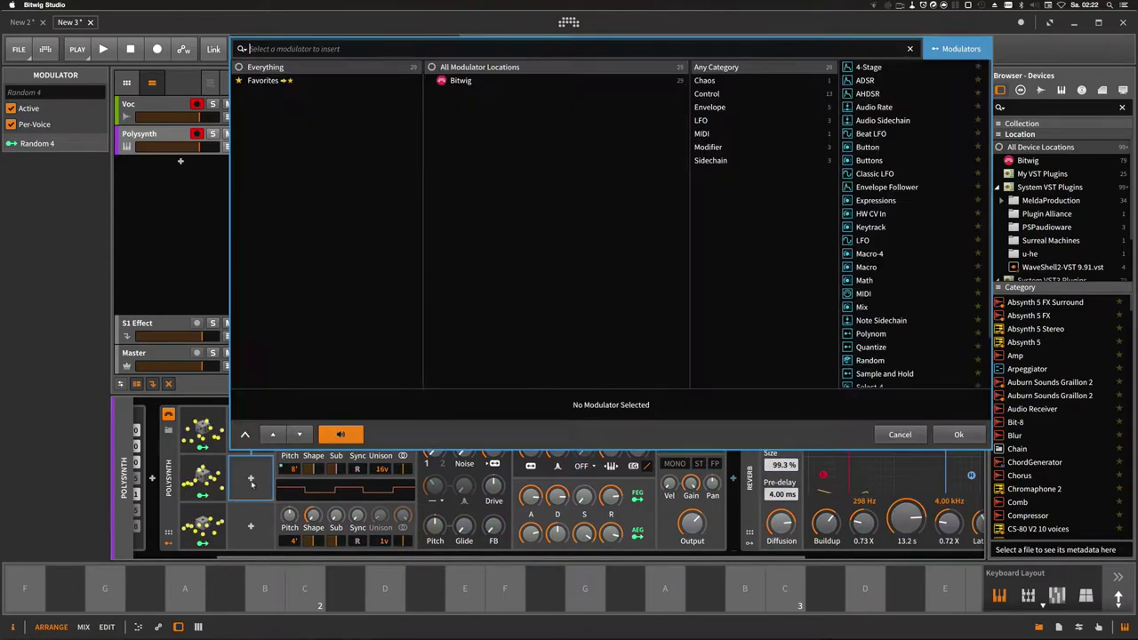
{"action": "type", "text": "lfo"}
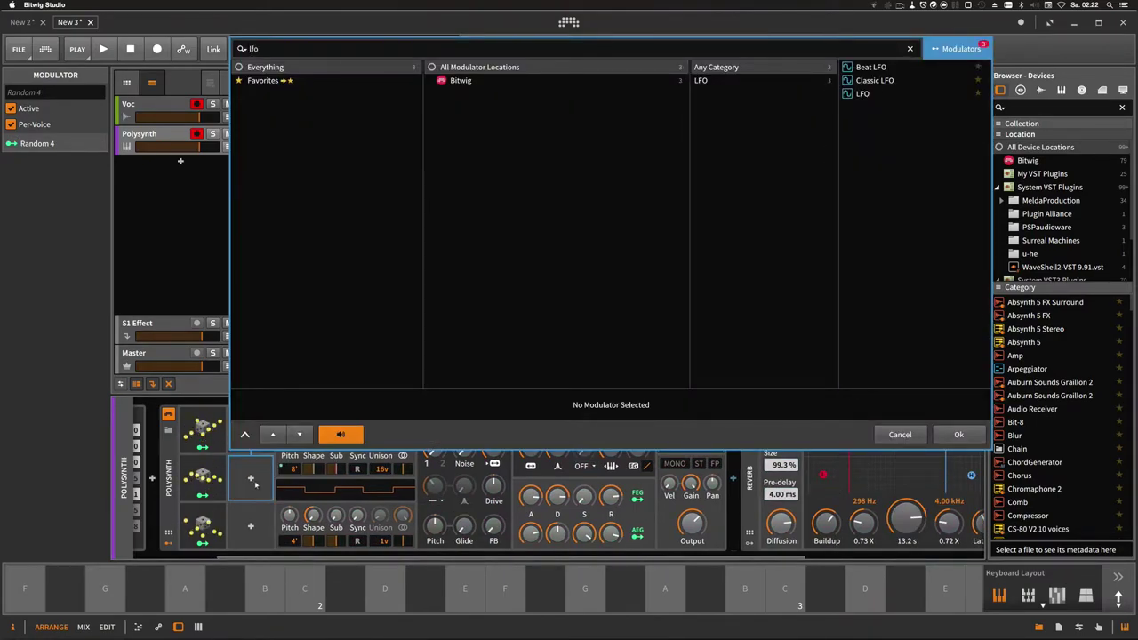
{"action": "double_click", "coordinate": [873, 80]}
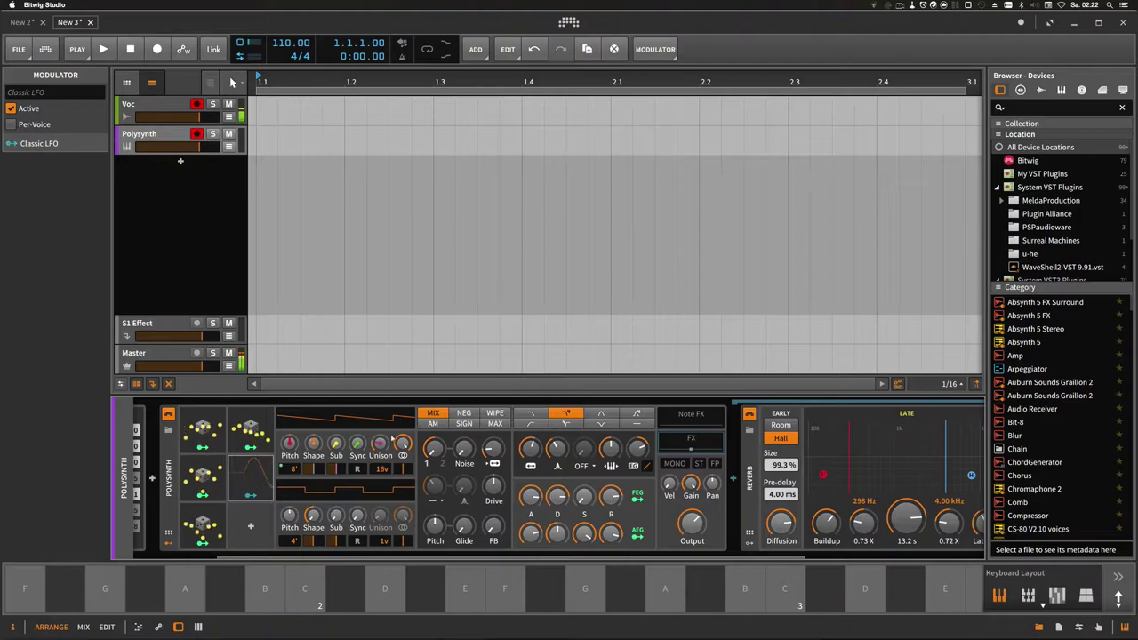
{"action": "left_click", "coordinate": [250, 495]}
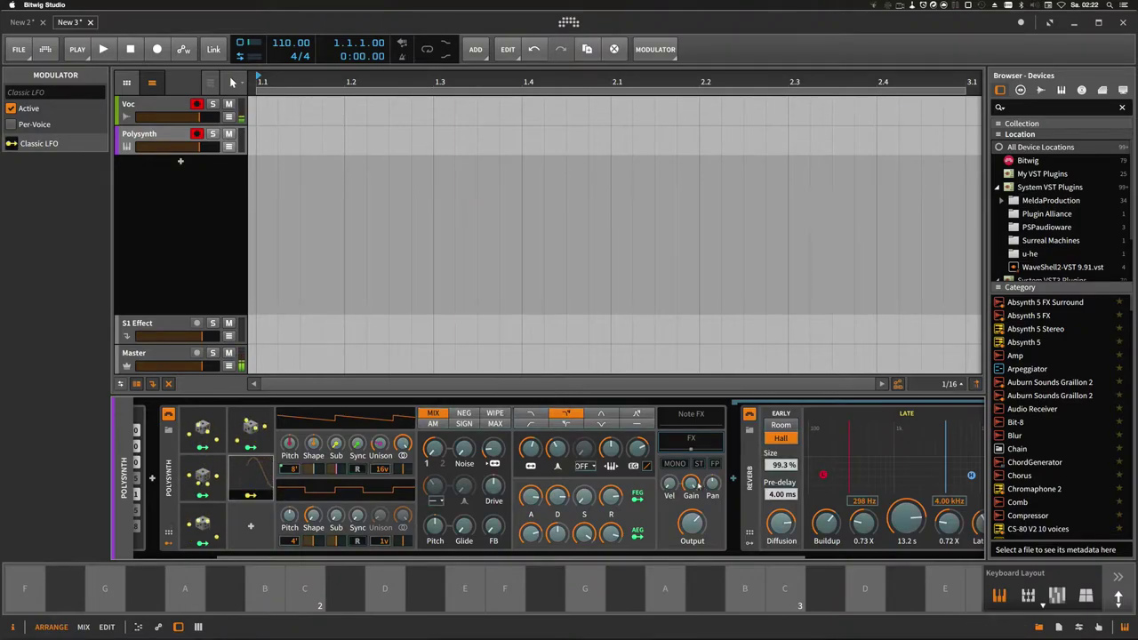
{"action": "left_click_drag", "start_coordinate": [713, 485], "coordinate": [712, 427]}
{"action": "left_click", "coordinate": [251, 496]}
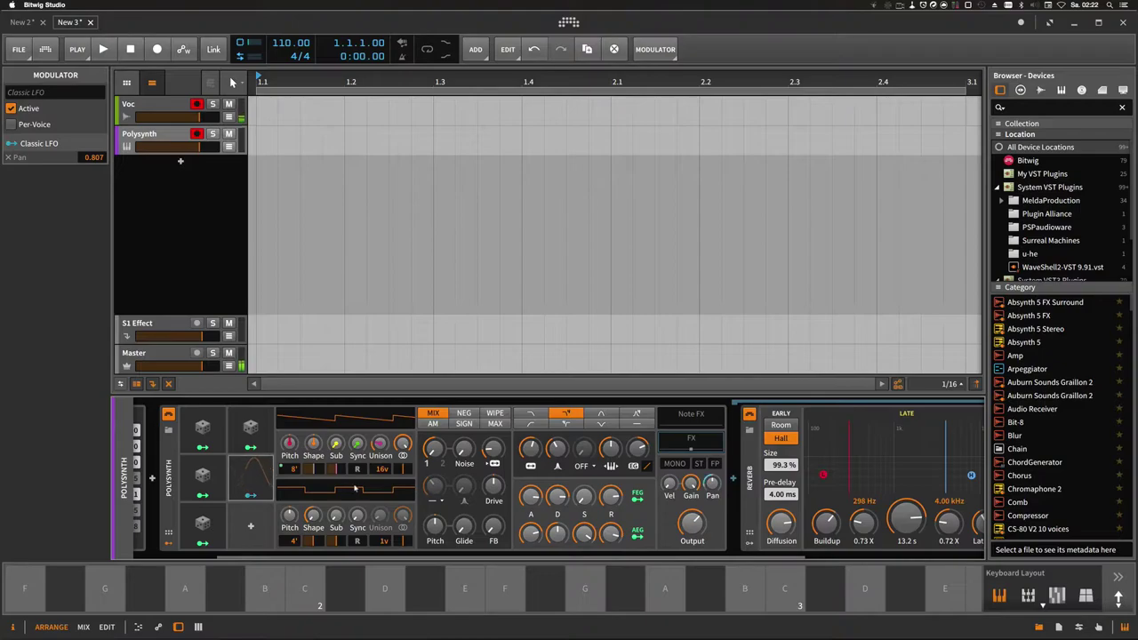
{"action": "key", "text": "a"}
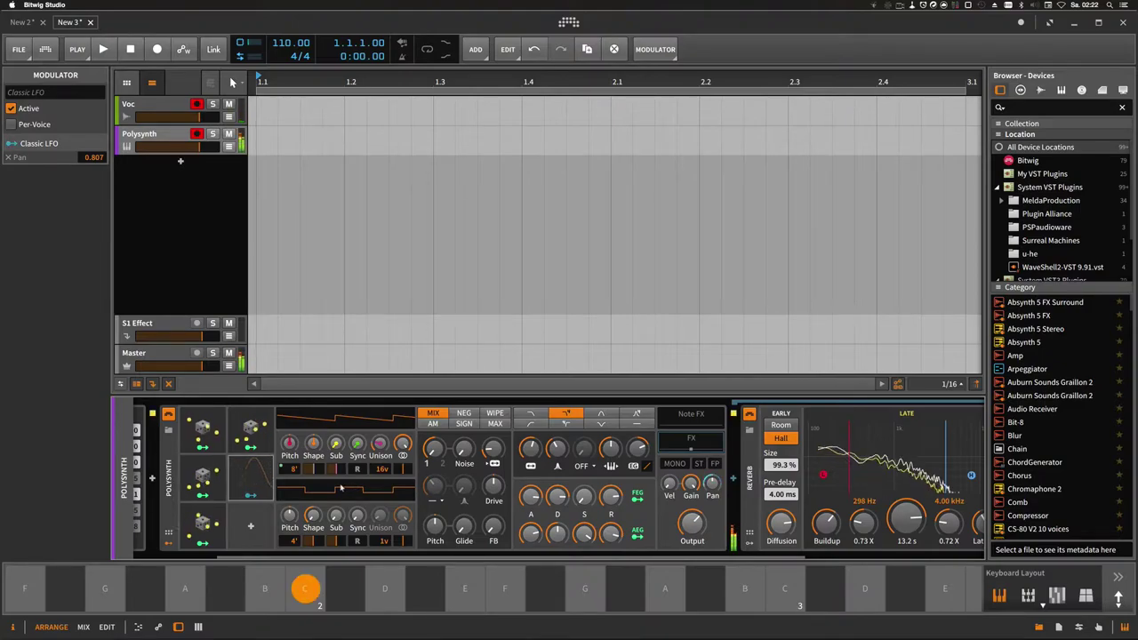
Look at the Classic LFO's settings and delete the modulator from the Polysynth.
{"action": "left_click", "coordinate": [260, 480]}
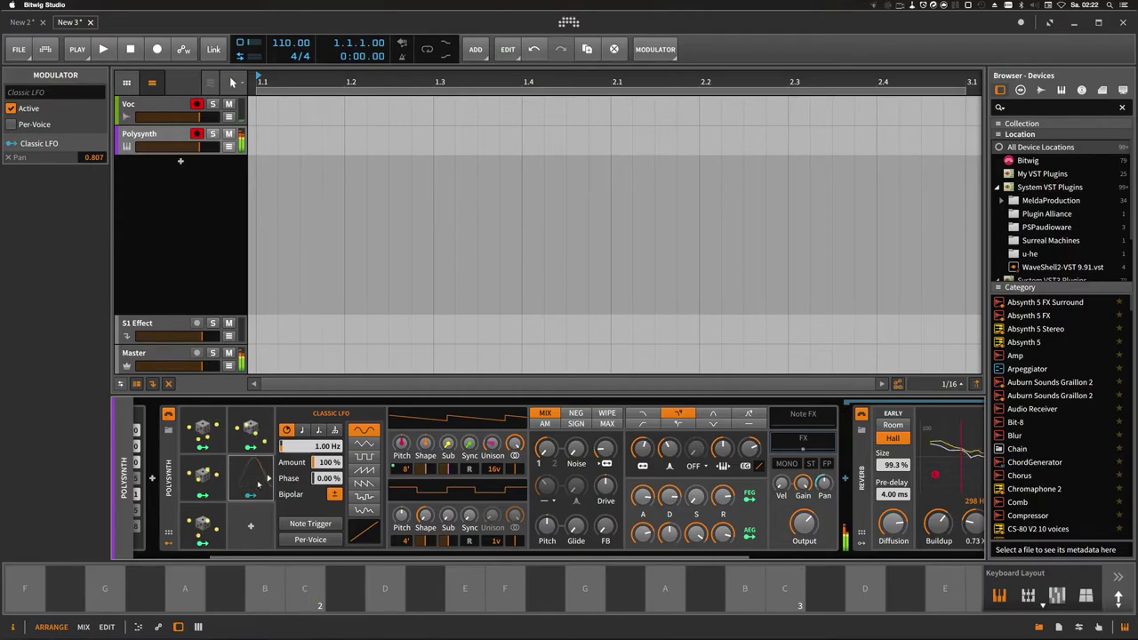
{"action": "left_click", "coordinate": [257, 480]}
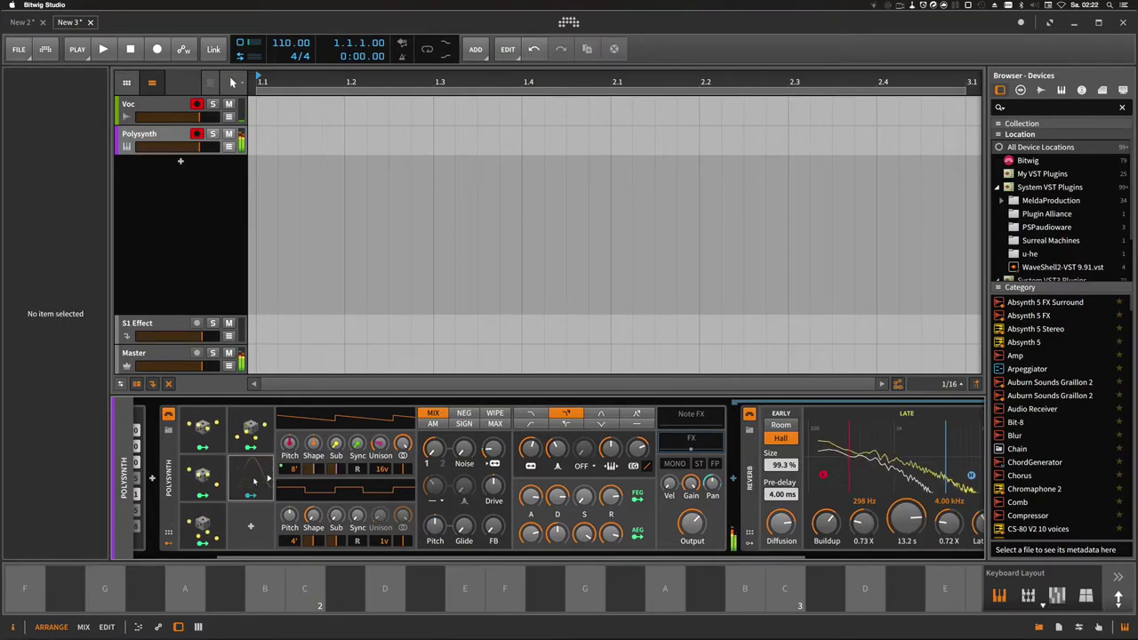
{"action": "left_click", "coordinate": [254, 480]}
{"action": "key", "text": "Delete"}
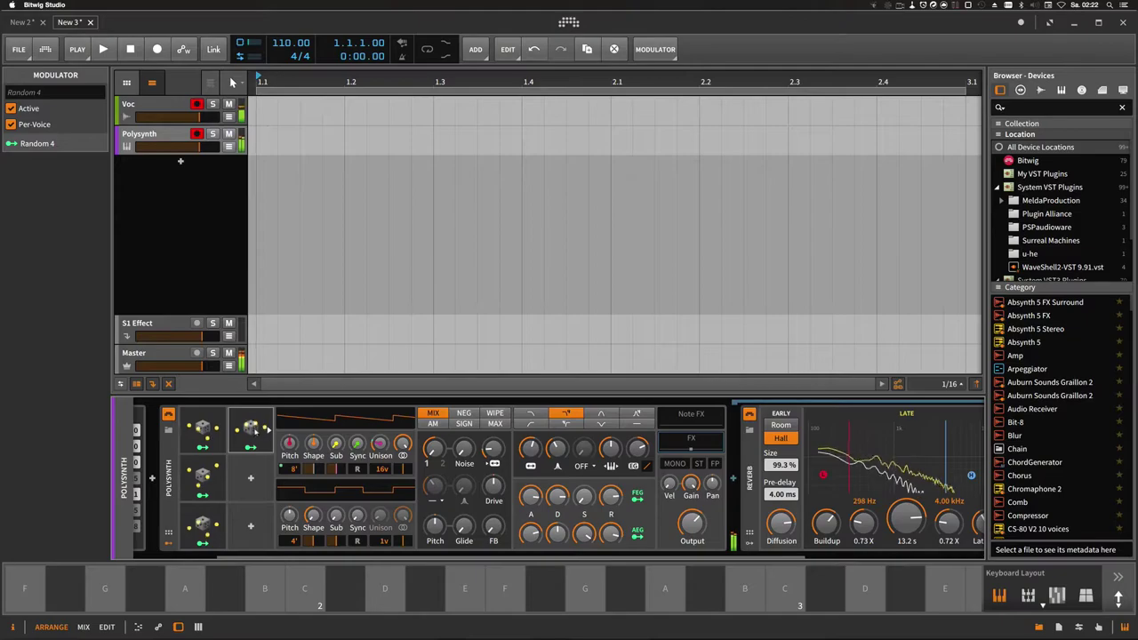
Duplicate the Random 4 modulator into the empty slot below it and modulate the Polysynth's pan by 0.660 with the copy.
{"action": "left_click_drag", "start_coordinate": [250, 428], "coordinate": [253, 477]}
{"action": "left_click", "coordinate": [251, 494]}
{"action": "left_click_drag", "start_coordinate": [712, 485], "coordinate": [712, 466]}
Set the Random 5 modulator's rate to 7.82 Hz and play a C.
{"action": "left_click", "coordinate": [253, 475]}
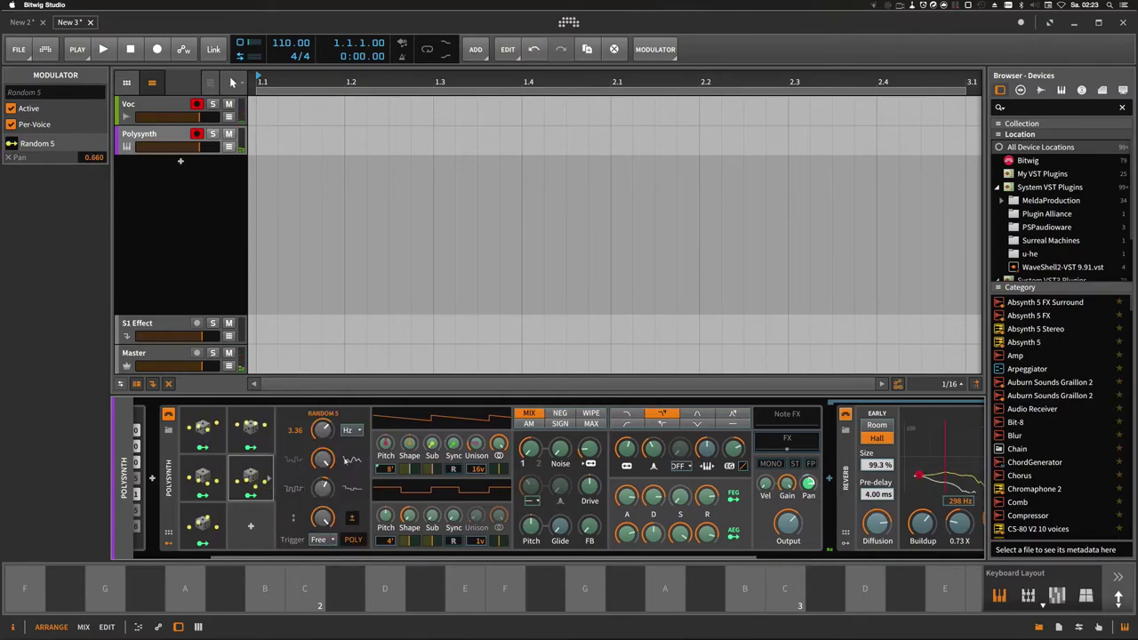
{"action": "left_click_drag", "start_coordinate": [323, 429], "coordinate": [322, 426]}
{"action": "key", "text": "a"}
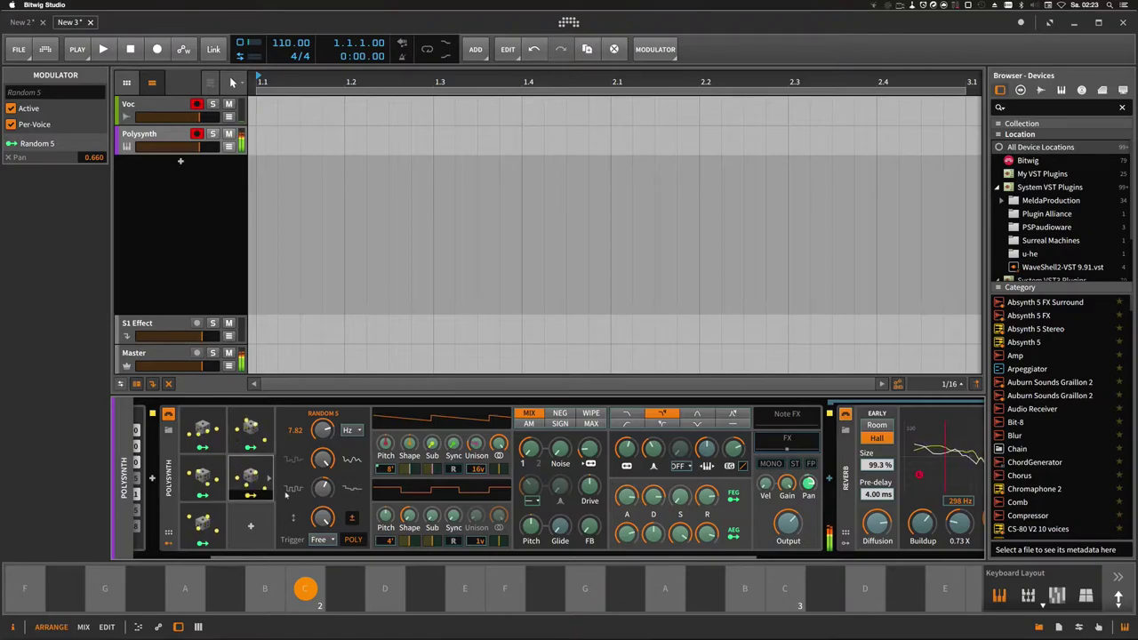
Increase Random 5's modulation of the Polysynth's pan to 1.100 and play another note.
{"action": "left_click_drag", "start_coordinate": [811, 486], "coordinate": [810, 462]}
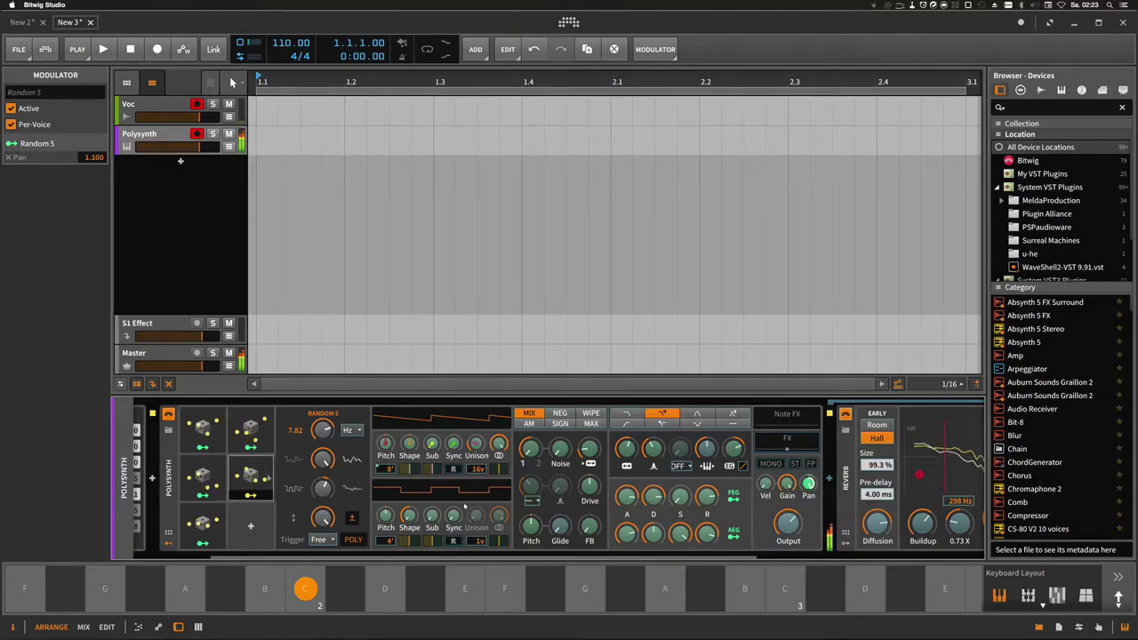
{"action": "left_click", "coordinate": [255, 495]}
{"action": "key", "text": "s"}
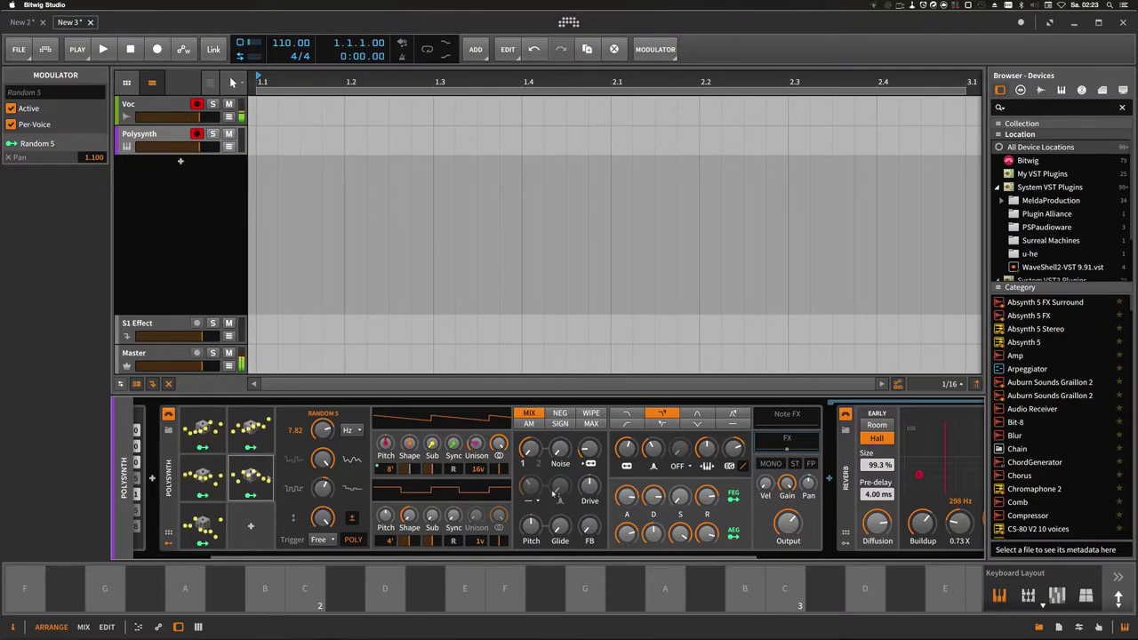
Insert a Diatonic Transposer between the Multi-Note and the Polysynth and set its scale to Minor.
{"action": "scroll", "coordinate": [787, 447], "scroll_direction": "left", "scroll_amount": 3}
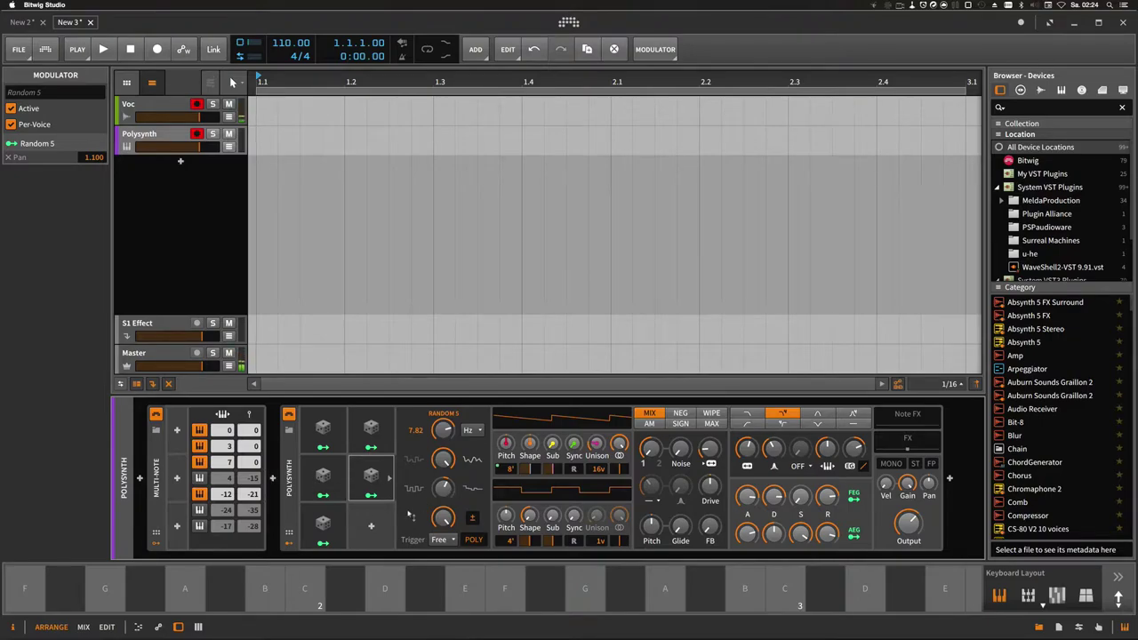
{"action": "left_click", "coordinate": [273, 480]}
{"action": "type", "text": "dia"}
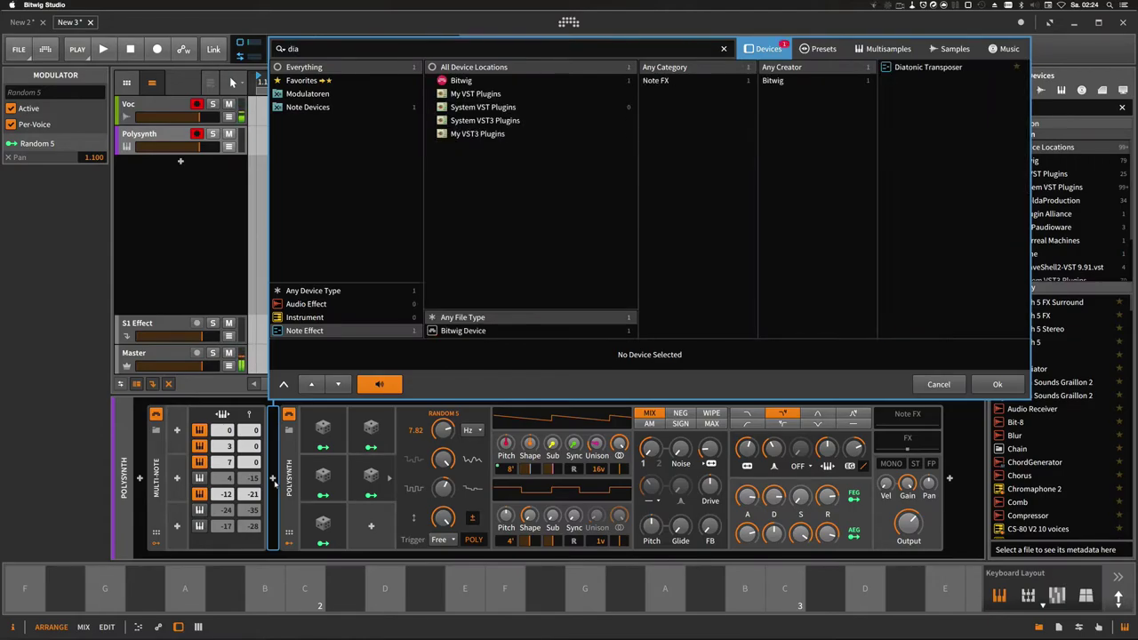
{"action": "key", "text": "Return"}
{"action": "left_click", "coordinate": [372, 459]}
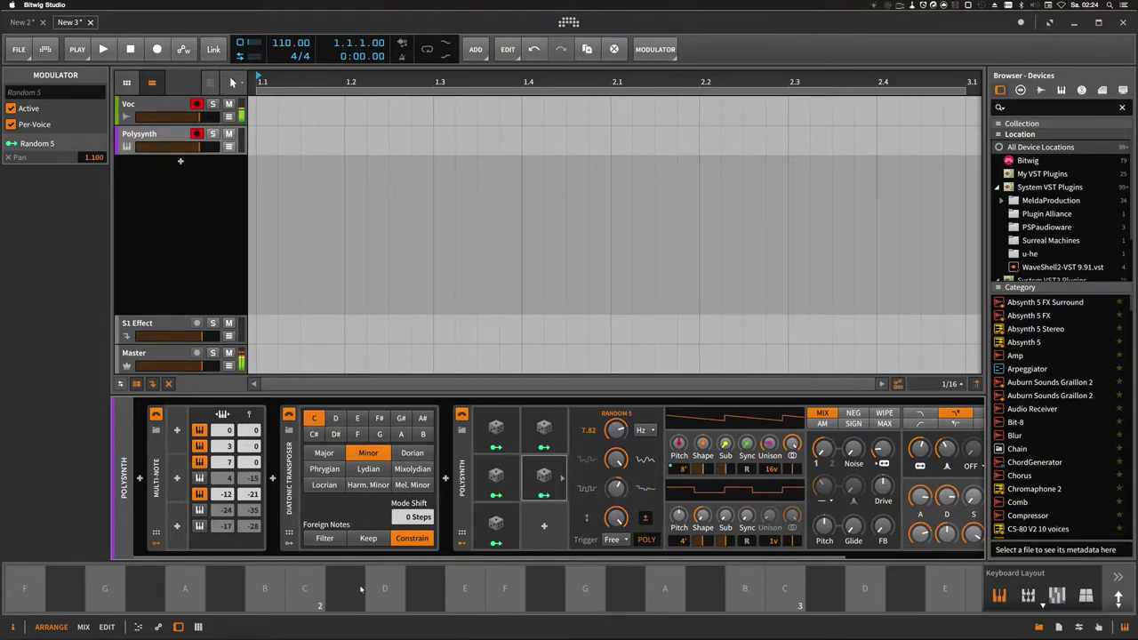
Audition the scale-constrained chords by playing a C and a G, and look through the device chain.
{"action": "key", "text": "a"}
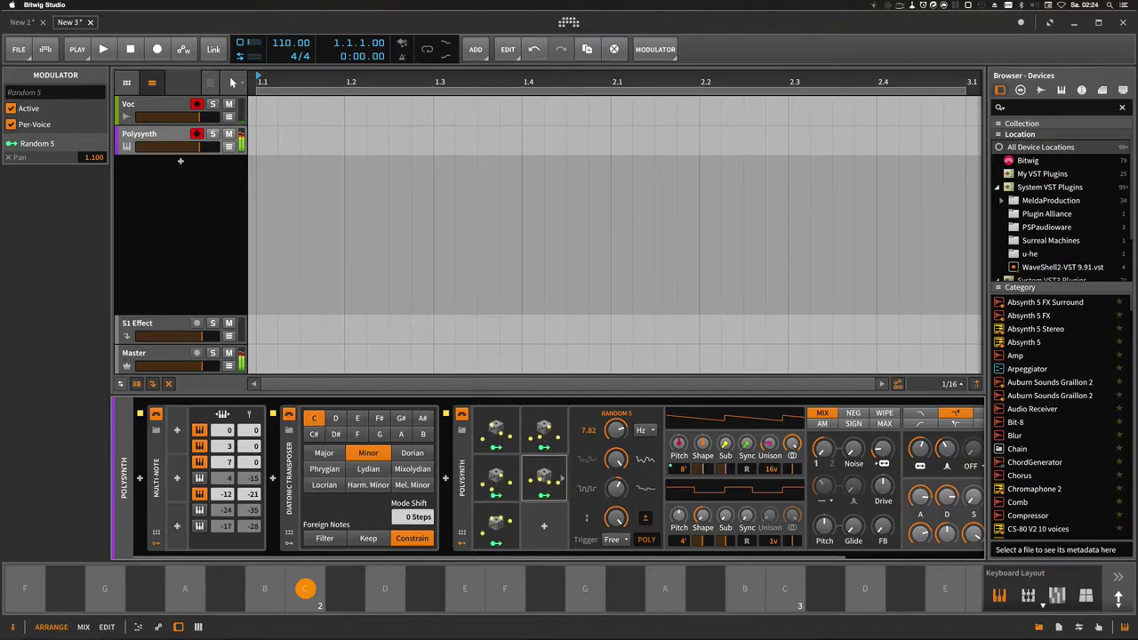
{"action": "mouse_move", "coordinate": [378, 628]}
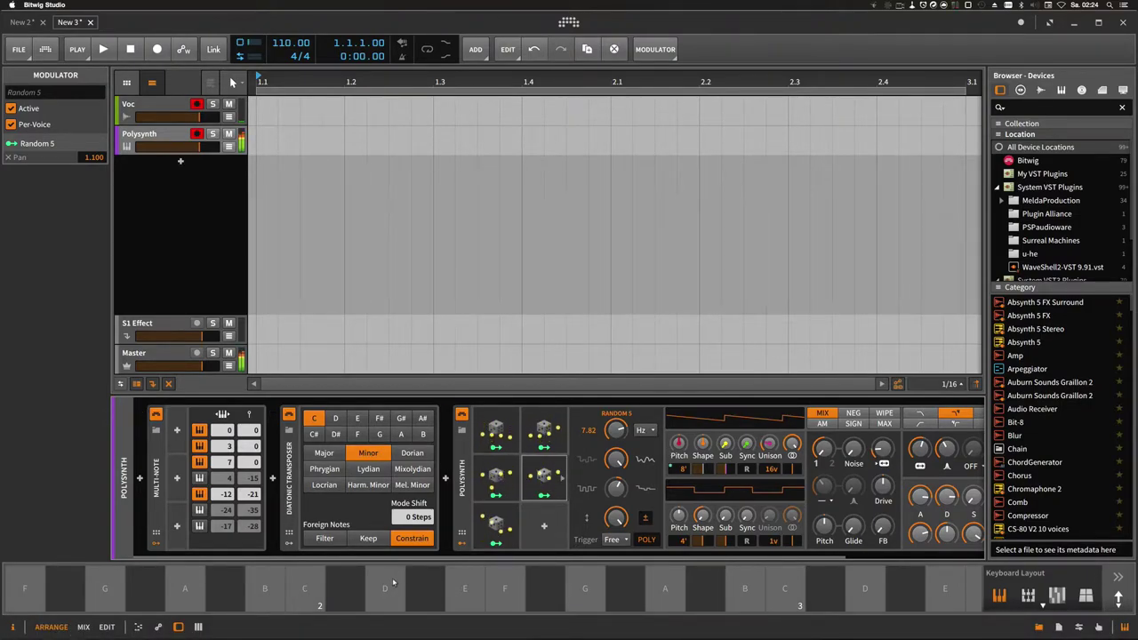
{"action": "key", "text": "g"}
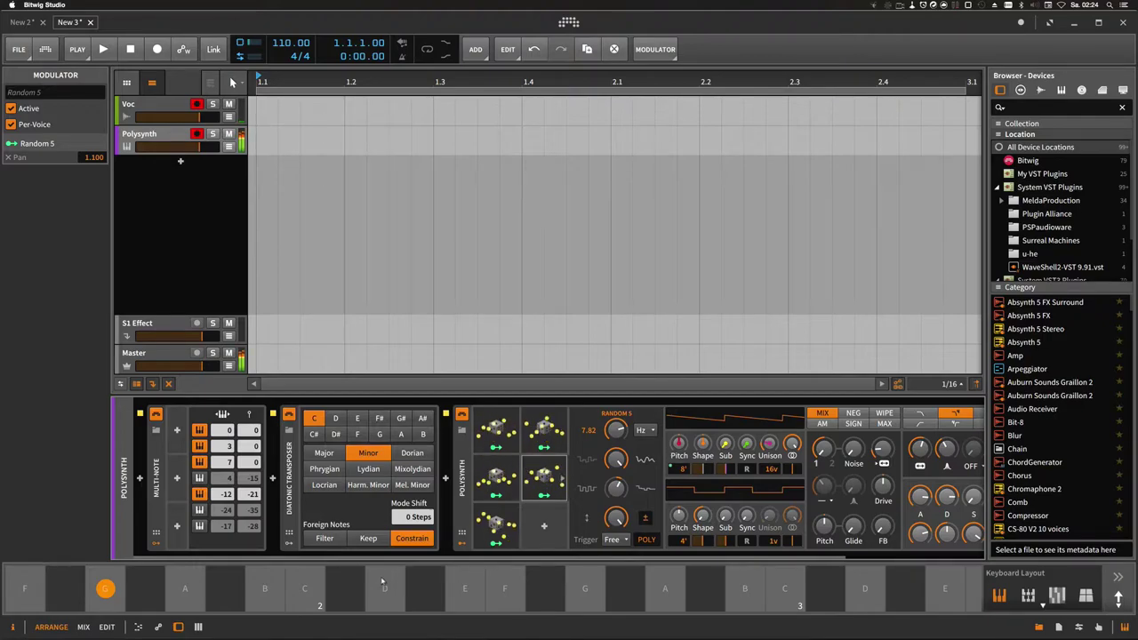
{"action": "scroll", "coordinate": [630, 533], "scroll_direction": "right", "scroll_amount": 5}
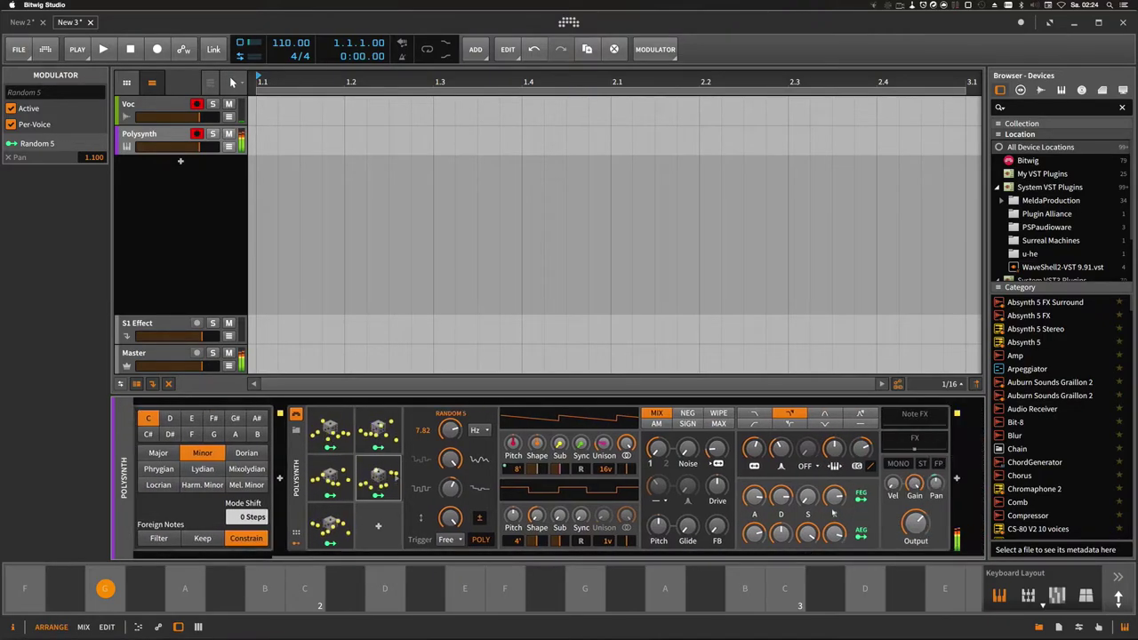
{"action": "scroll", "coordinate": [705, 555], "scroll_direction": "right", "scroll_amount": 10}
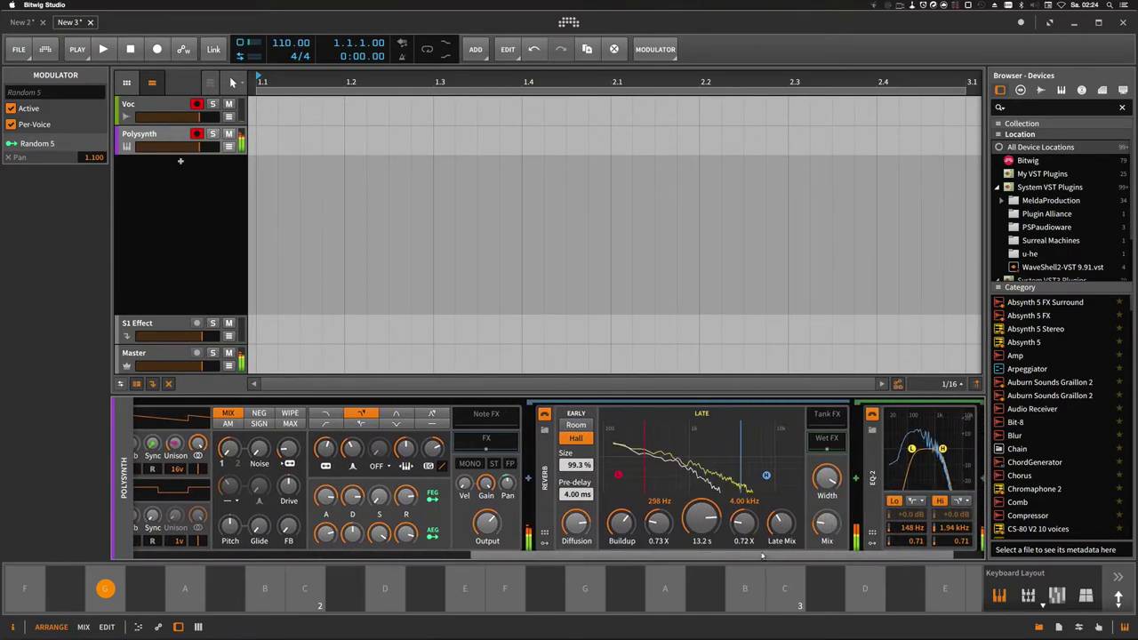
{"action": "scroll", "coordinate": [412, 538], "scroll_direction": "left", "scroll_amount": 8}
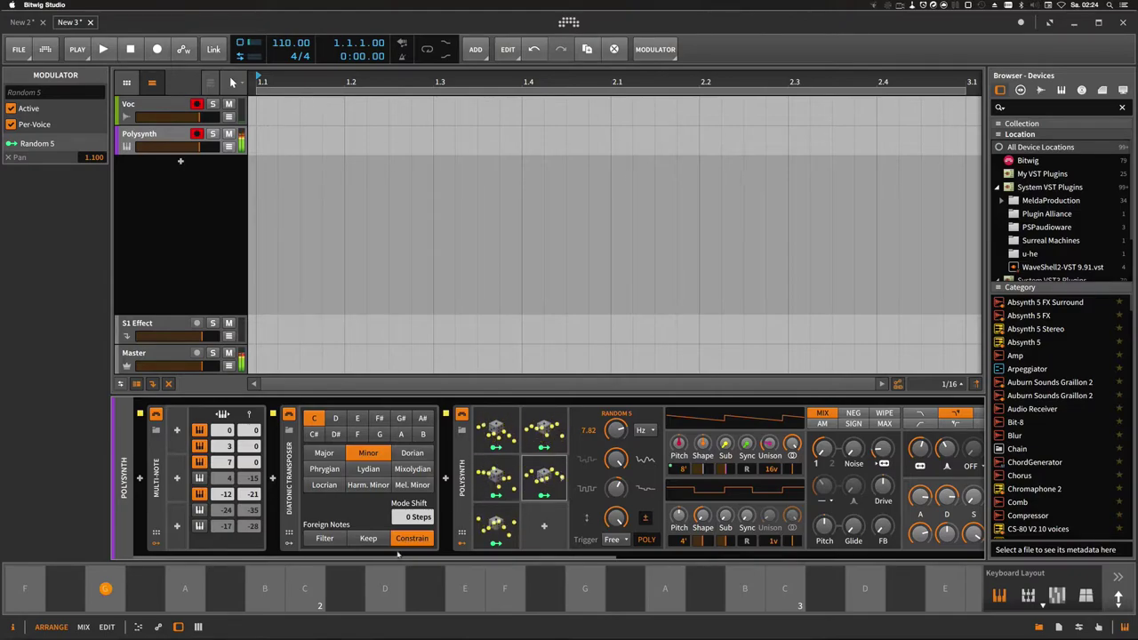
{"action": "left_click_drag", "start_coordinate": [404, 555], "coordinate": [217, 539]}
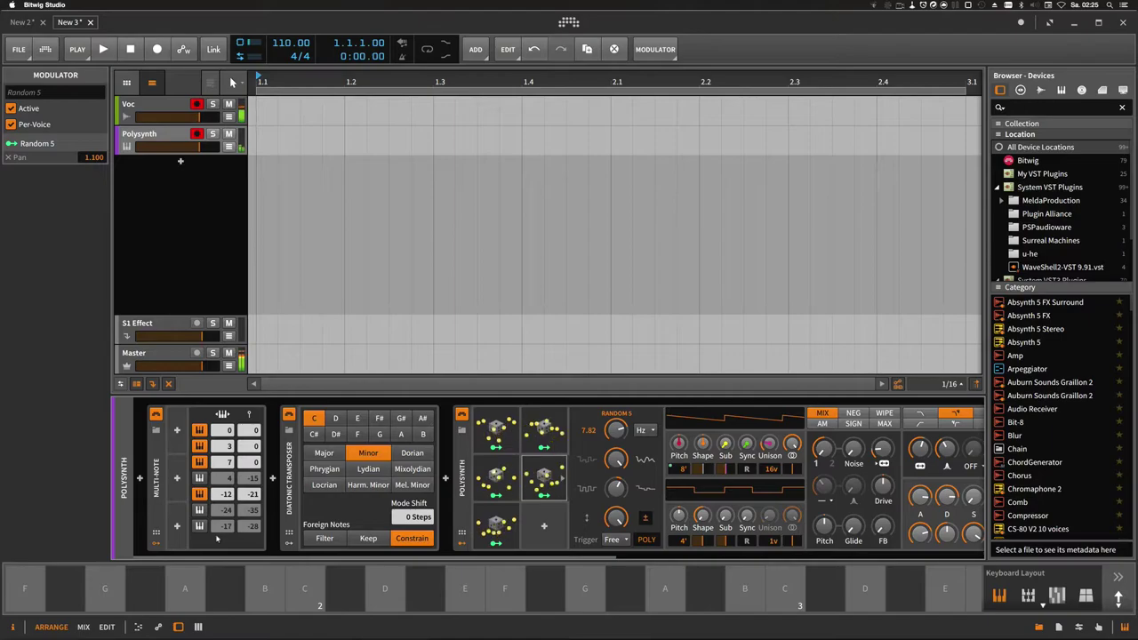
Collapse the Diatonic Transposer and the Polysynth in the device chain.
{"action": "left_click", "coordinate": [290, 481]}
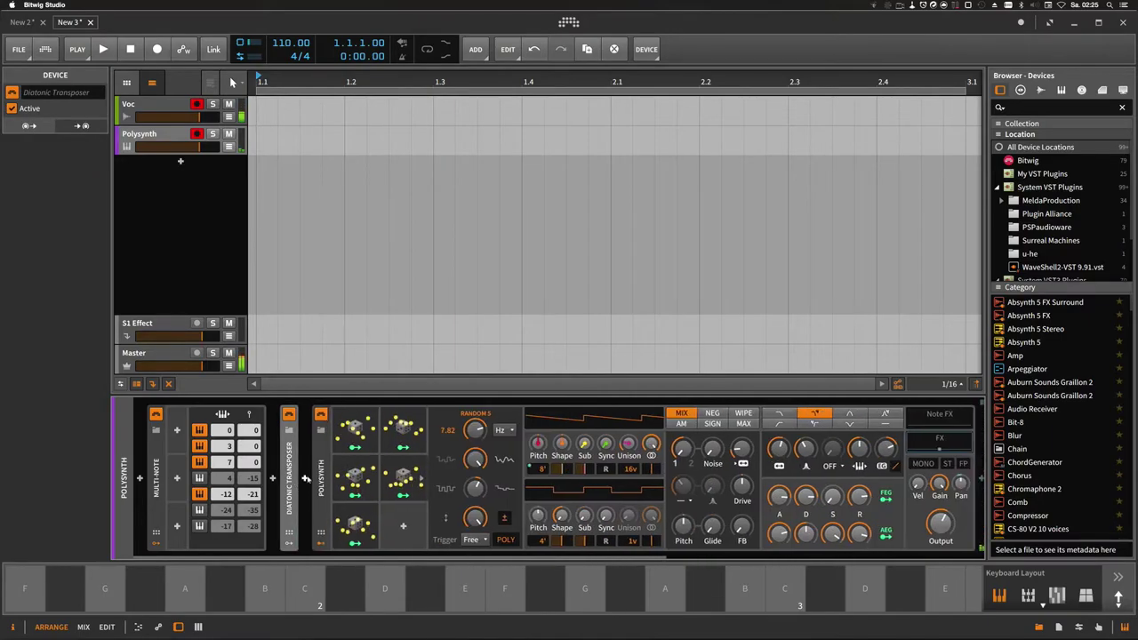
{"action": "left_click", "coordinate": [321, 478]}
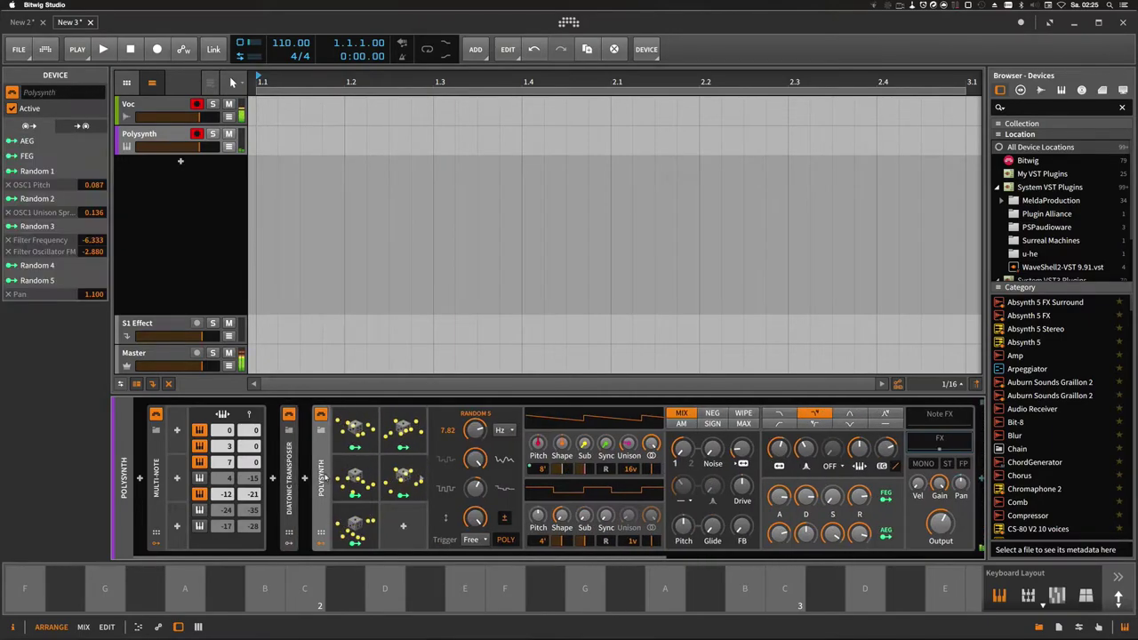
{"action": "left_click", "coordinate": [319, 479]}
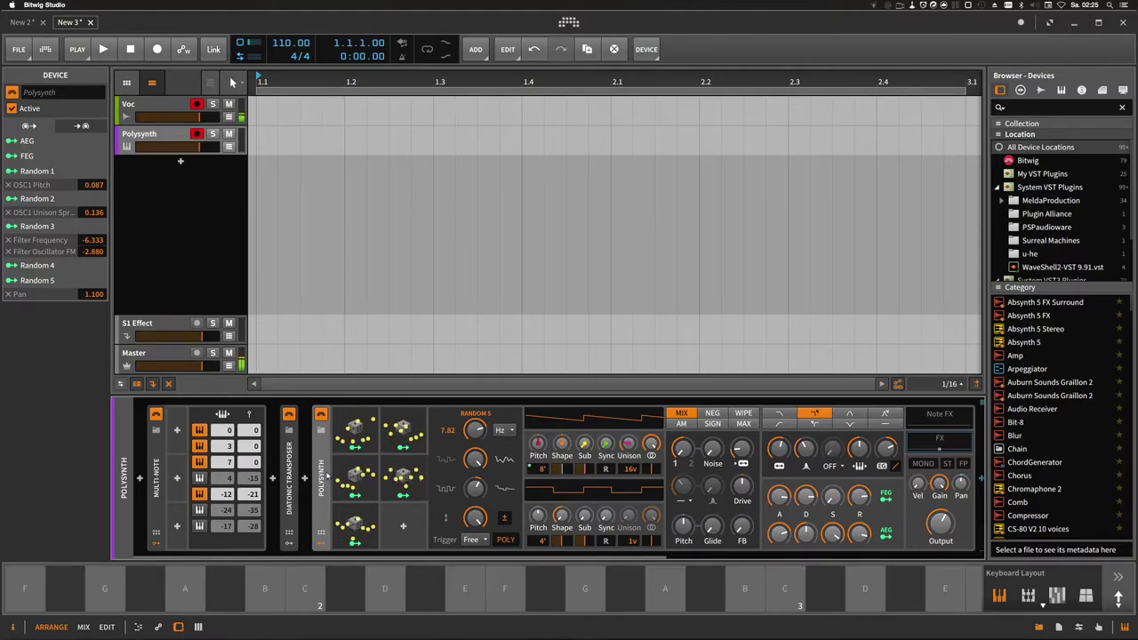
{"action": "left_click", "coordinate": [321, 478]}
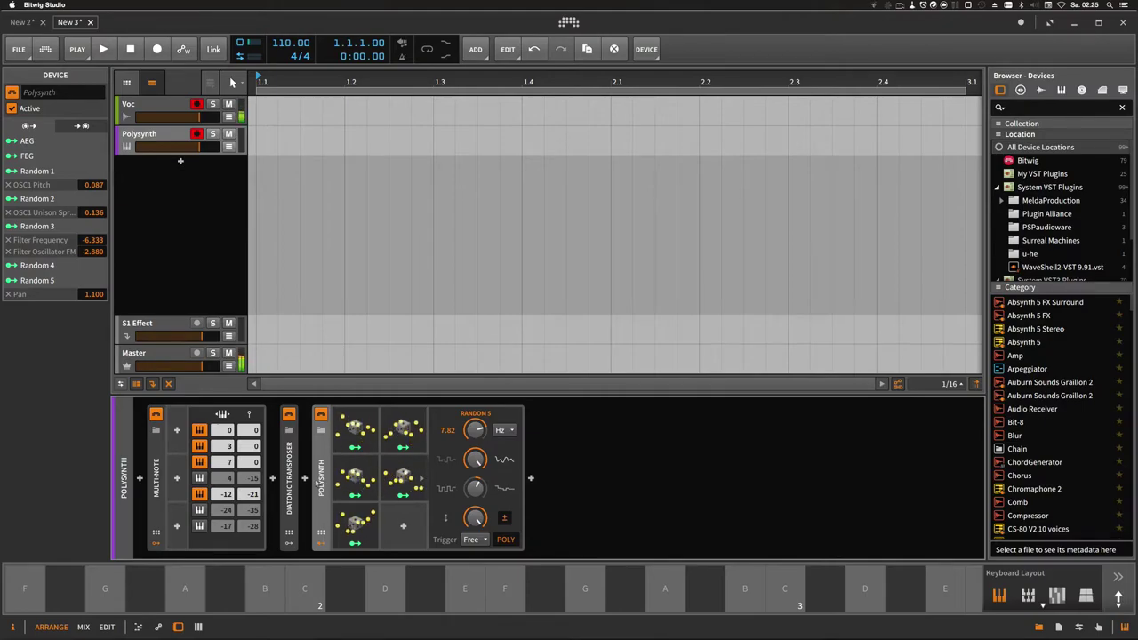
Select the Multi-Note, Diatonic Transposer and Polysynth together and wrap them in an Instrument Layer.
{"action": "left_click", "coordinate": [158, 482]}
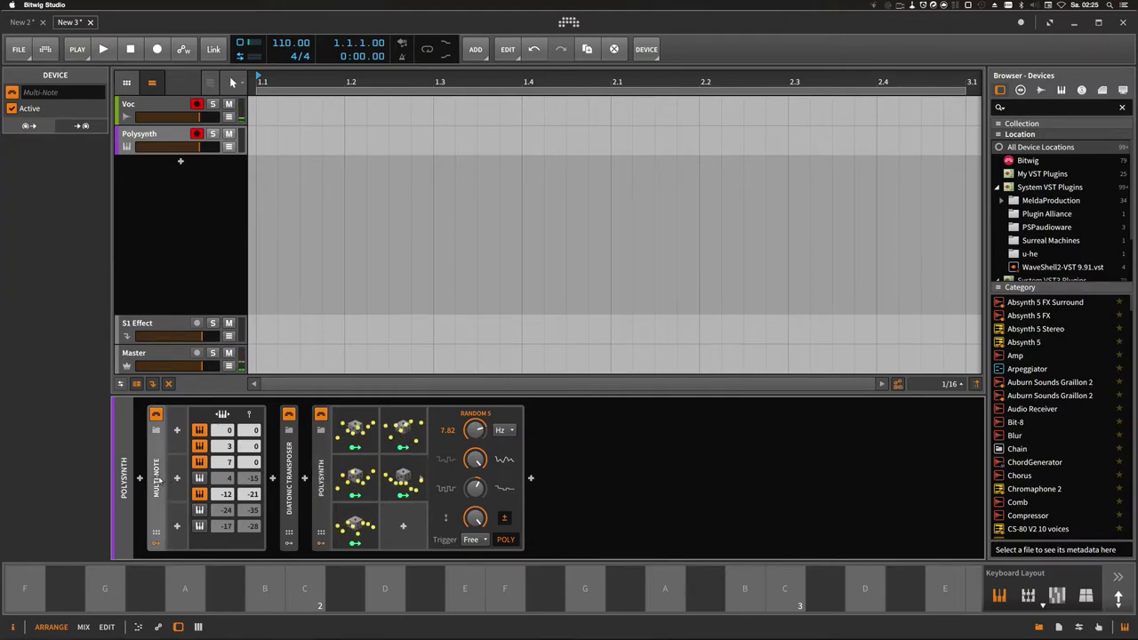
{"action": "left_click", "coordinate": [316, 496], "text": "shift"}
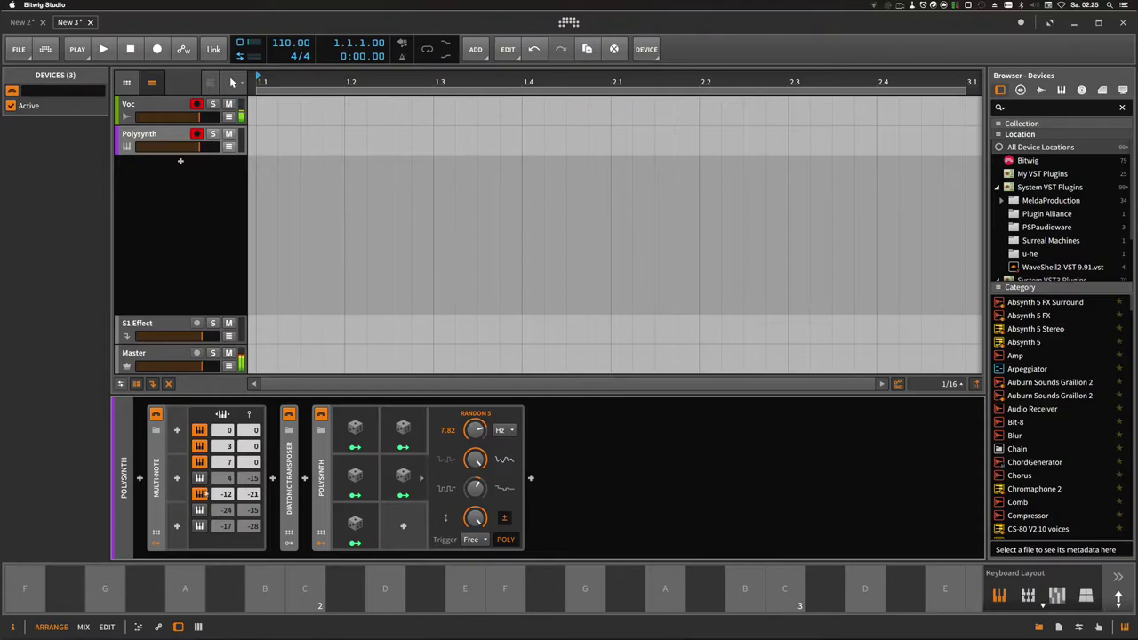
{"action": "key", "text": "super+g"}
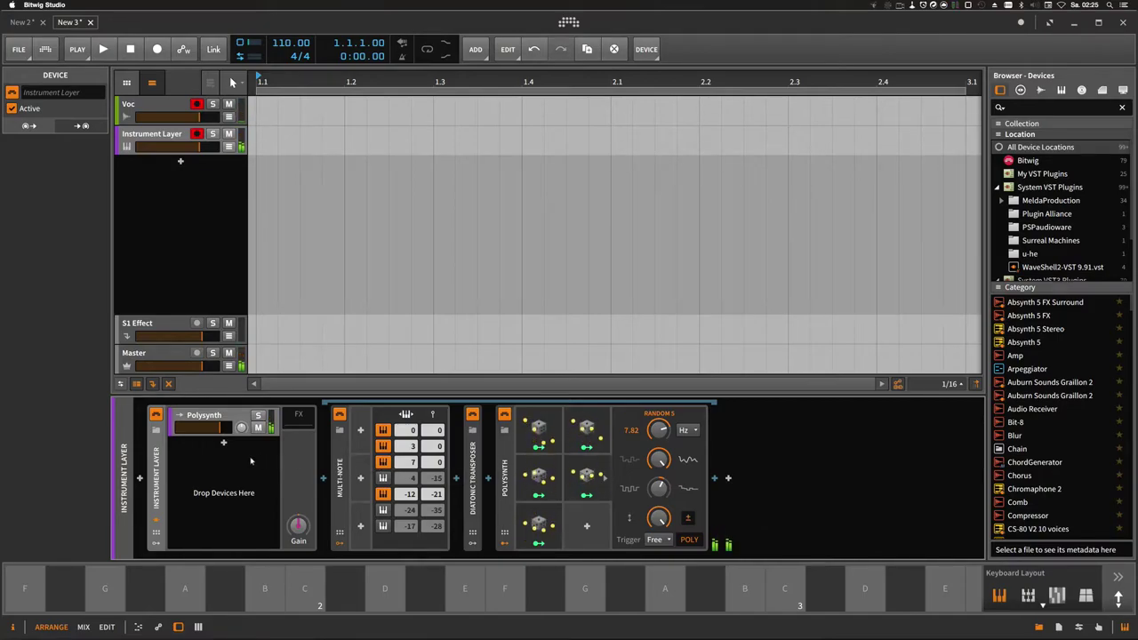
Add a second layer containing a new Polysynth to the Instrument Layer.
{"action": "left_click", "coordinate": [227, 449]}
{"action": "left_click", "coordinate": [225, 445]}
{"action": "type", "text": "poly"}
{"action": "key", "text": "Return"}
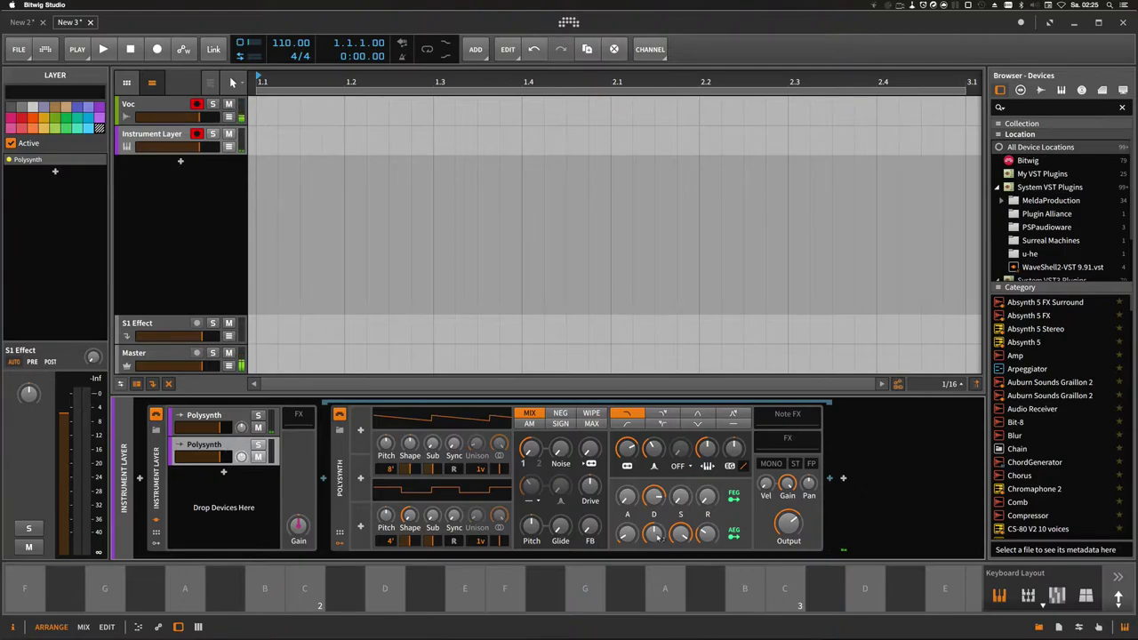
Lower the new Polysynth's amp sustain and release, filter envelope decay and filter cutoff, and solo its layer.
{"action": "left_click_drag", "start_coordinate": [675, 538], "coordinate": [676, 605]}
{"action": "left_click_drag", "start_coordinate": [712, 534], "coordinate": [711, 578]}
{"action": "left_click_drag", "start_coordinate": [657, 496], "coordinate": [657, 546]}
{"action": "left_click_drag", "start_coordinate": [633, 450], "coordinate": [656, 582]}
{"action": "left_click_drag", "start_coordinate": [656, 499], "coordinate": [656, 525]}
{"action": "left_click", "coordinate": [257, 447]}
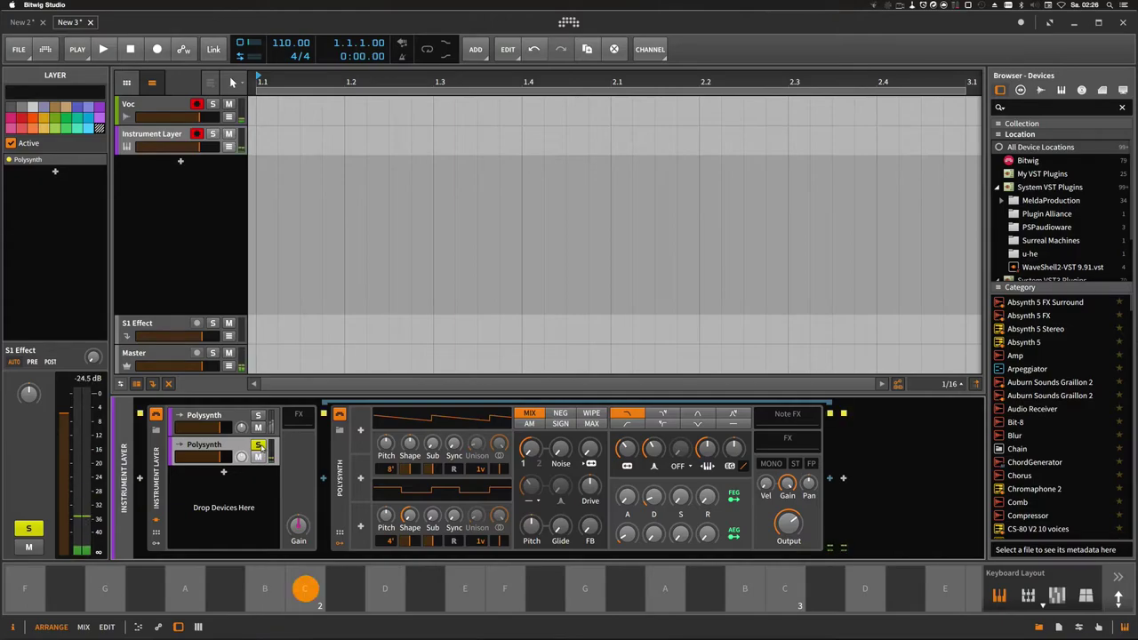
Raise the soloed Polysynth's amp envelope decay and filter envelope amount, adjust its filter cutoff, and set oscillator 1's octave to 2'.
{"action": "left_click_drag", "start_coordinate": [654, 533], "coordinate": [653, 509]}
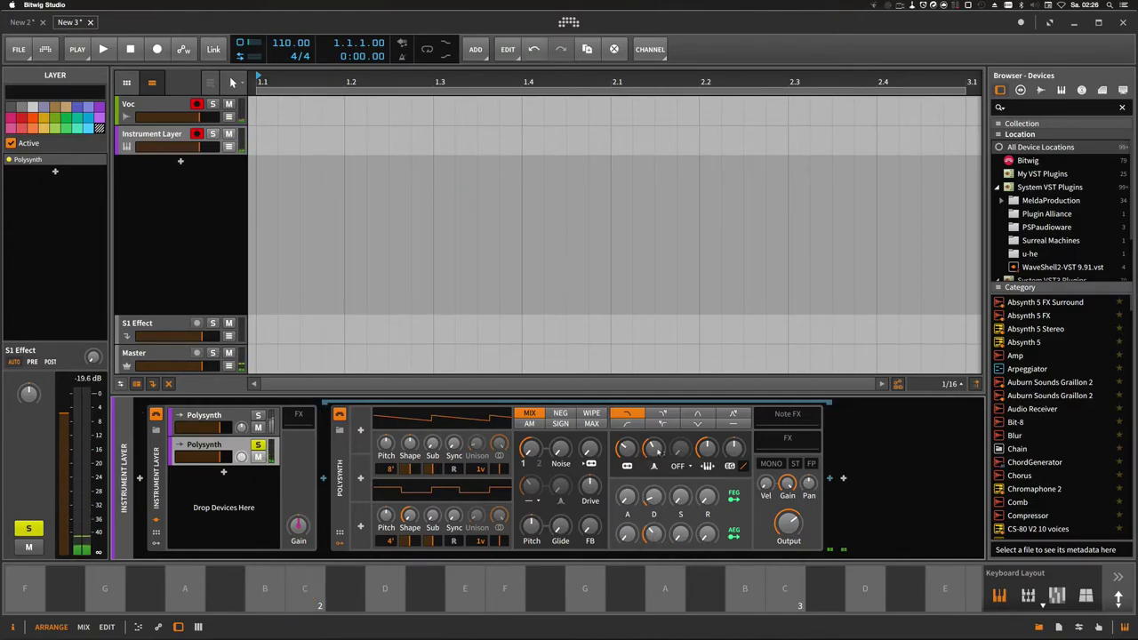
{"action": "left_click_drag", "start_coordinate": [735, 447], "coordinate": [734, 389]}
{"action": "left_click_drag", "start_coordinate": [627, 448], "coordinate": [627, 446]}
{"action": "mouse_move", "coordinate": [655, 532]}
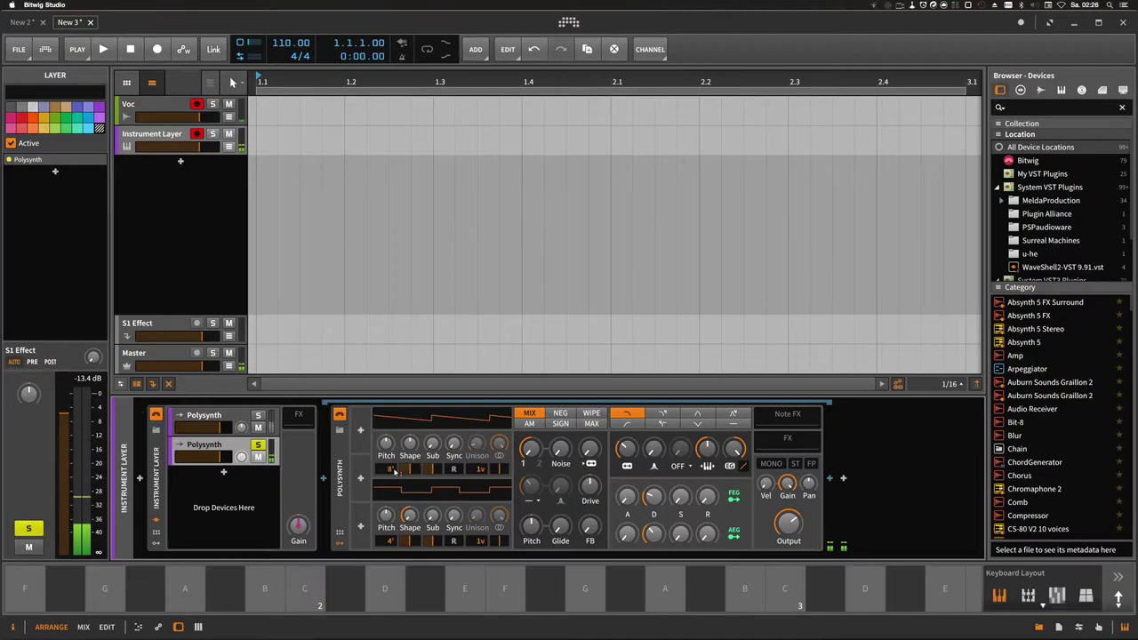
{"action": "left_click_drag", "start_coordinate": [391, 470], "coordinate": [392, 445]}
{"action": "mouse_move", "coordinate": [627, 450]}
{"action": "left_mouse_down"}
{"action": "mouse_move", "coordinate": [627, 393]}
{"action": "mouse_move", "coordinate": [627, 453]}
{"action": "mouse_move", "coordinate": [627, 402]}
{"action": "mouse_move", "coordinate": [627, 441]}
{"action": "left_mouse_up"}
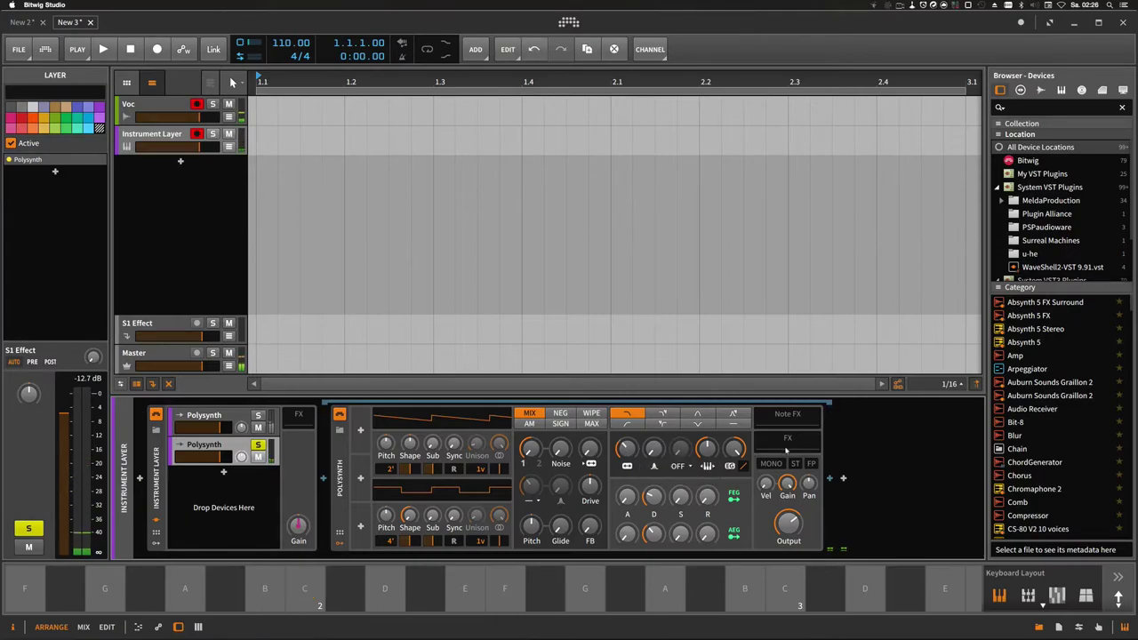
Insert a Delay-2 after the Polysynth in the soloed layer.
{"action": "left_click", "coordinate": [827, 479]}
{"action": "type", "text": "delay"}
{"action": "key", "text": "Down"}
{"action": "key", "text": "Down"}
{"action": "key", "text": "Return"}
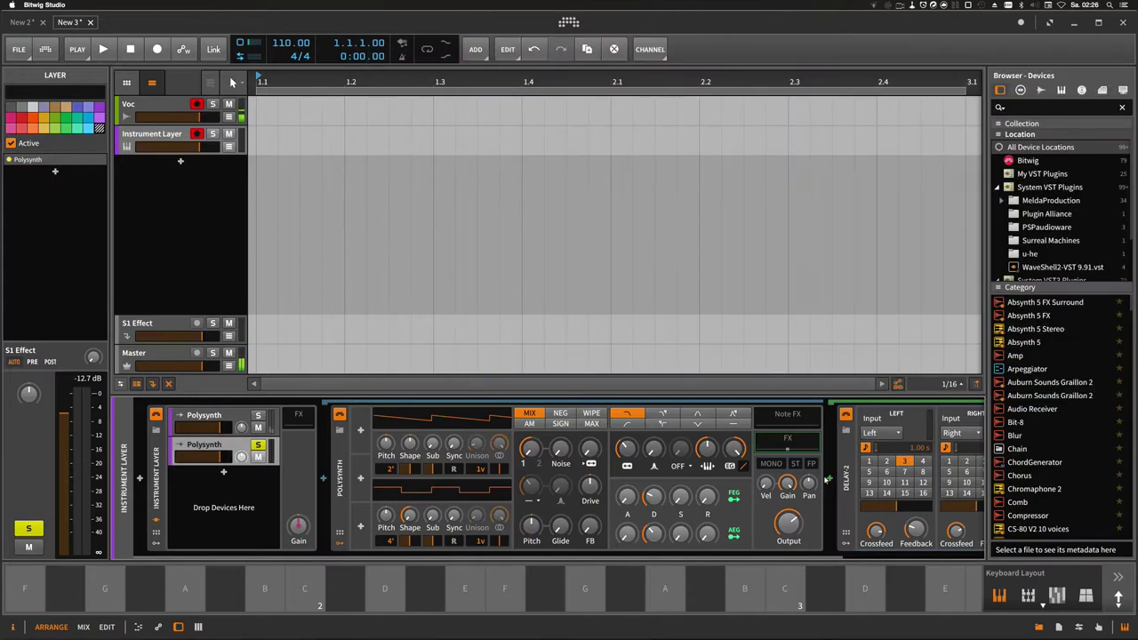
Set the Delay-2 mix to about 29 % and play a few notes to audition the delay.
{"action": "left_click_drag", "start_coordinate": [683, 557], "coordinate": [825, 557]}
{"action": "left_click_drag", "start_coordinate": [857, 428], "coordinate": [857, 418]}
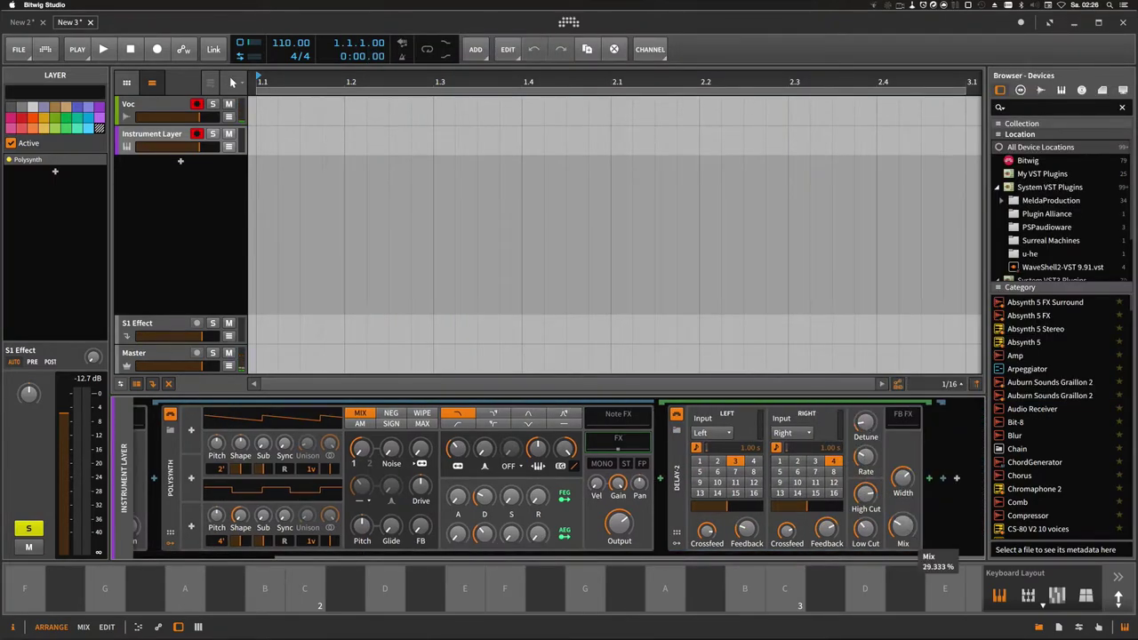
{"action": "key", "text": "a"}
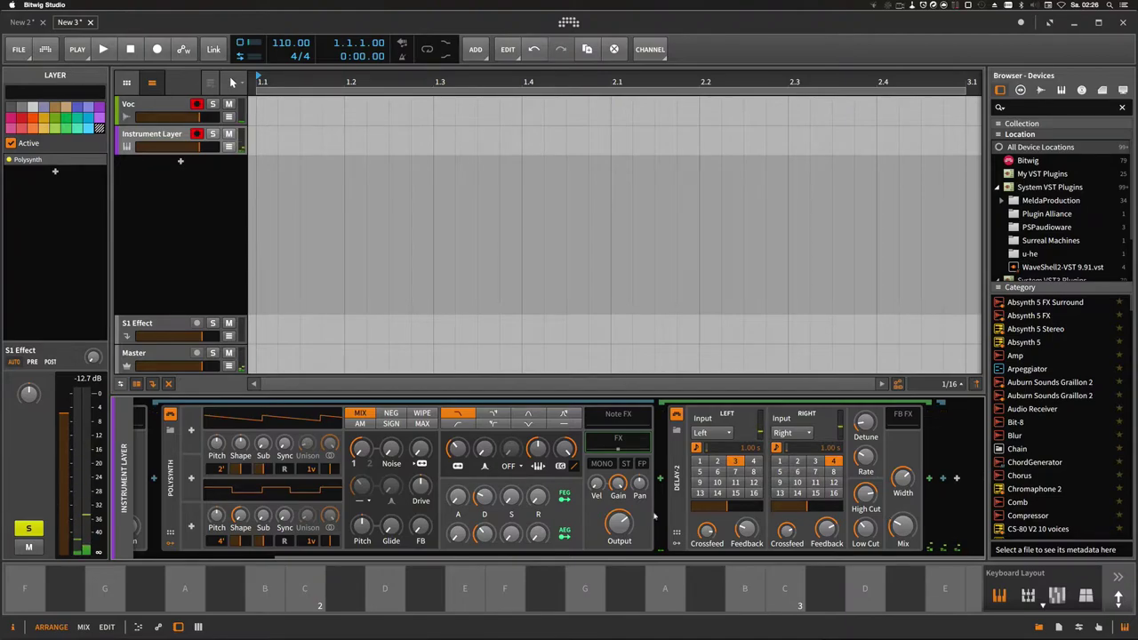
{"action": "key", "text": "a"}
{"action": "key", "text": "a"}
Add a Random modulator to the second Polysynth, map it to oscillator 1's octave with an amount of 5.000, and set the base octave to 8'.
{"action": "left_click_drag", "start_coordinate": [562, 557], "coordinate": [414, 555]}
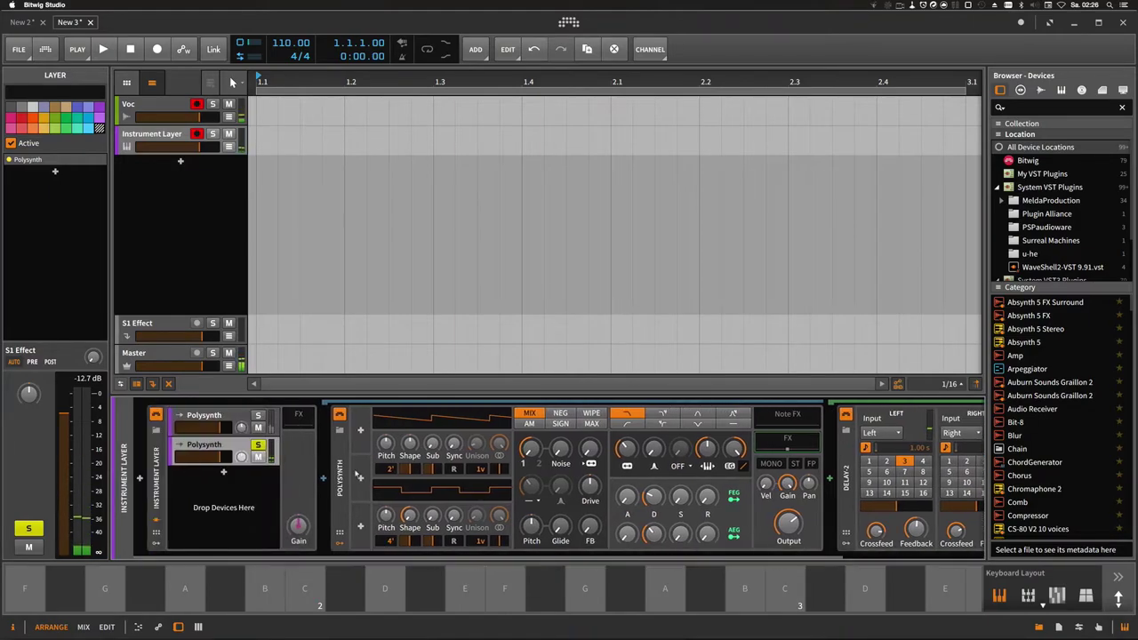
{"action": "left_click", "coordinate": [361, 431]}
{"action": "type", "text": "rand"}
{"action": "key", "text": "Return"}
{"action": "left_click", "coordinate": [373, 446]}
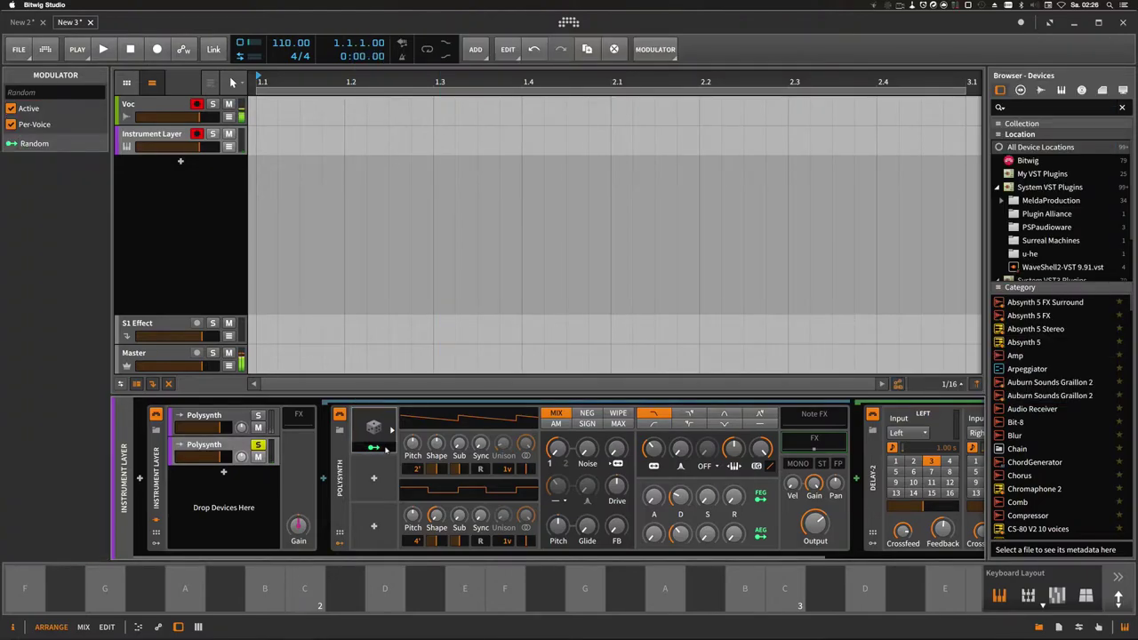
{"action": "left_click_drag", "start_coordinate": [413, 469], "coordinate": [412, 433]}
{"action": "left_click", "coordinate": [375, 447]}
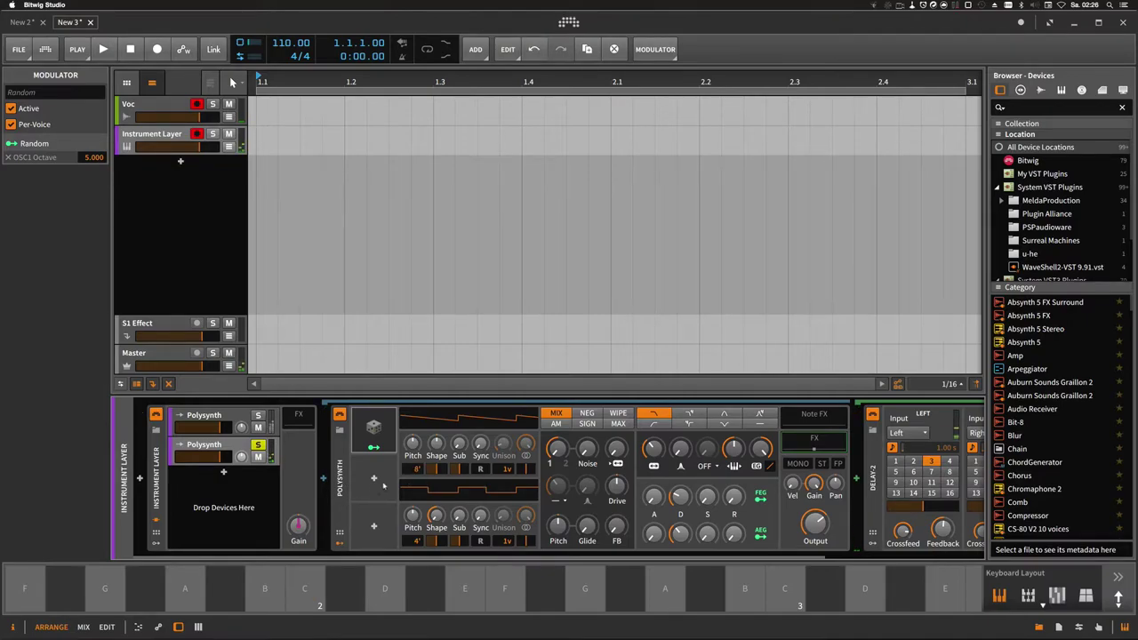
Play repeated test notes to examine how the random octave modulation sounds.
{"action": "key", "text": "a"}
{"action": "key", "text": "a"}
{"action": "key", "text": "a"}
{"action": "key", "text": "a"}
{"action": "key", "text": "a"}
{"action": "key", "text": "a"}
{"action": "key", "text": "a"}
{"action": "key", "text": "a"}
{"action": "key", "text": "a"}
{"action": "key", "text": "a"}
{"action": "key", "text": "a"}
{"action": "key", "text": "a"}
{"action": "key", "text": "a"}
{"action": "key", "text": "a"}
{"action": "mouse_move", "coordinate": [683, 500]}
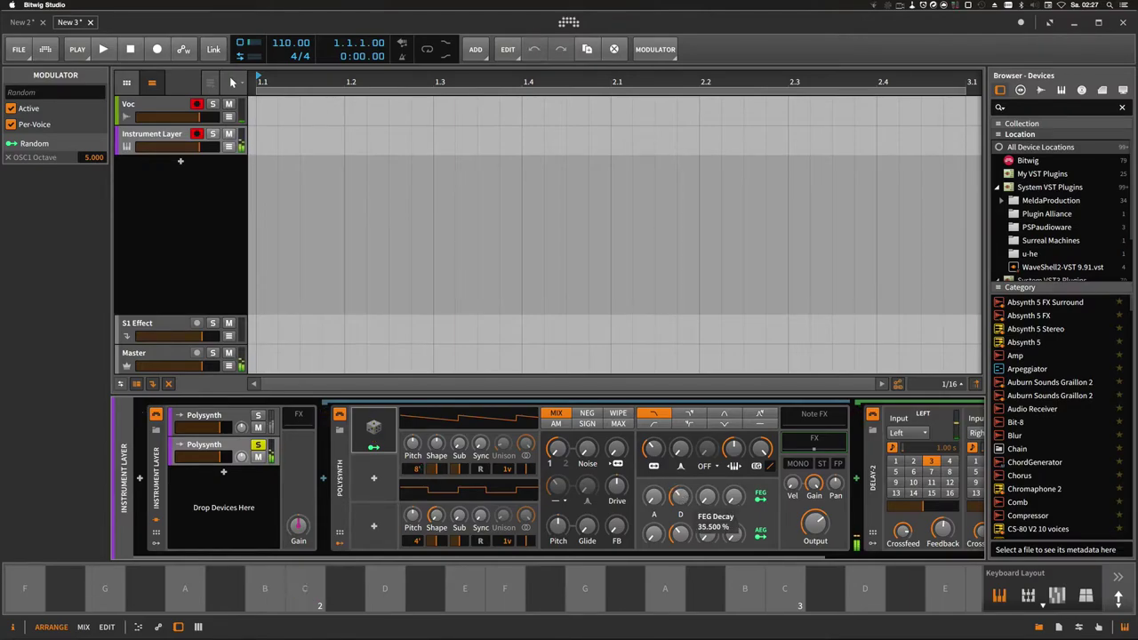
{"action": "key", "text": "a"}
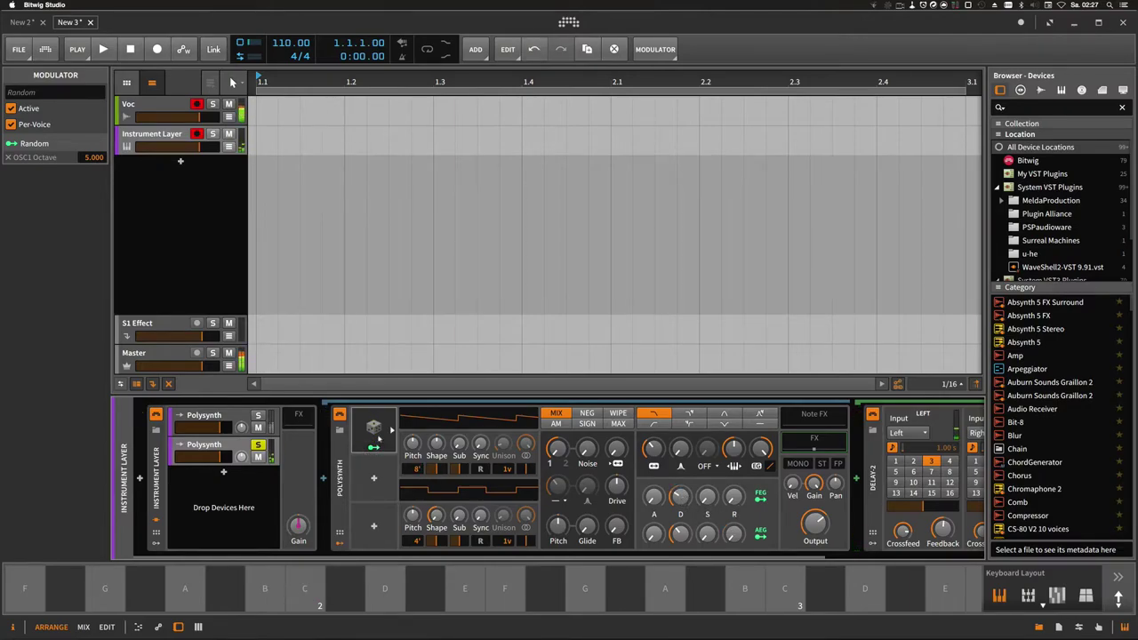
Duplicate the Random modulator into the second slot and map it to filter envelope decay at 0.370 and amp envelope decay at 0.223.
{"action": "left_click_drag", "start_coordinate": [379, 437], "coordinate": [380, 490]}
{"action": "left_click", "coordinate": [376, 497]}
{"action": "left_click_drag", "start_coordinate": [680, 498], "coordinate": [681, 493]}
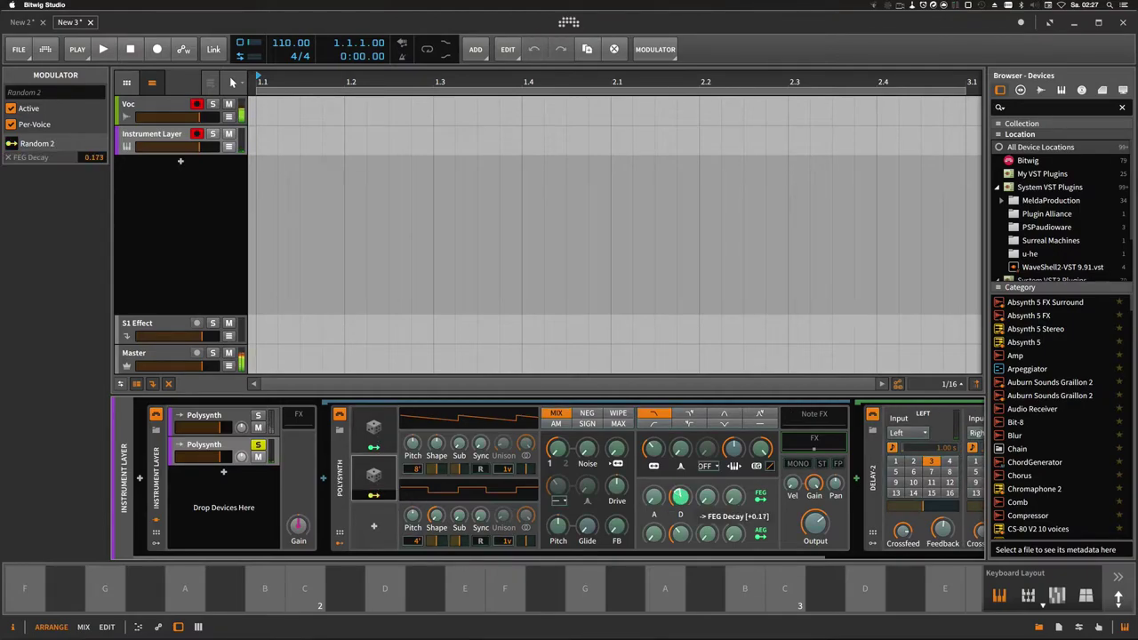
{"action": "left_click_drag", "start_coordinate": [680, 533], "coordinate": [680, 531]}
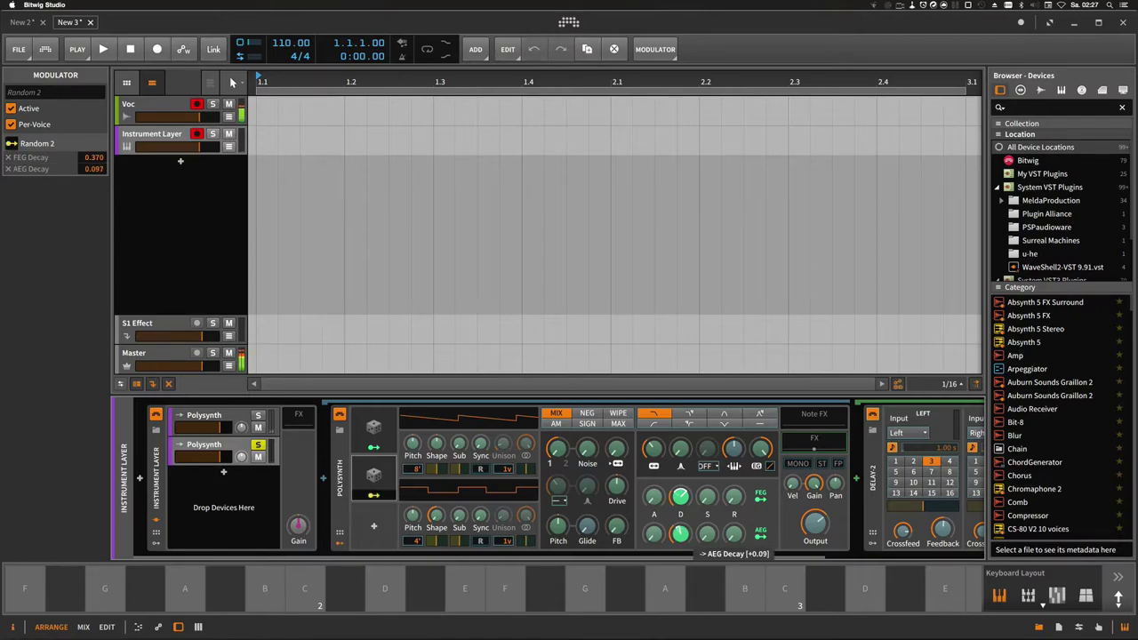
{"action": "mouse_move", "coordinate": [681, 534]}
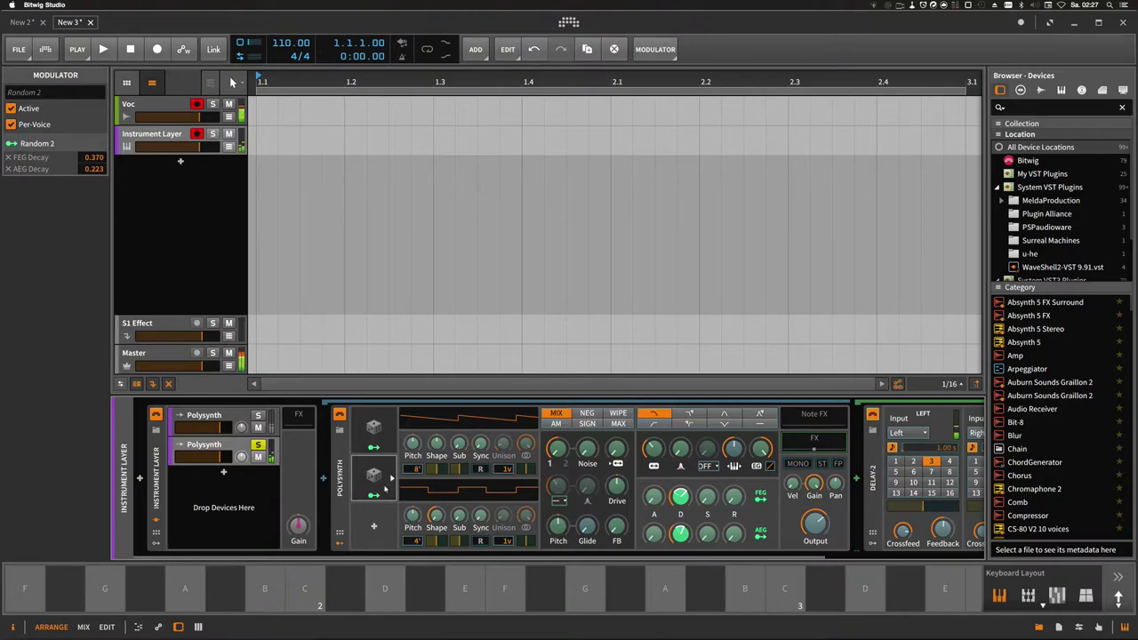
Duplicate the Random modulator into the third slot, map it to oscillator 1 sync at 27.00, and expand its settings.
{"action": "left_click_drag", "start_coordinate": [376, 483], "coordinate": [390, 526]}
{"action": "left_click", "coordinate": [377, 542]}
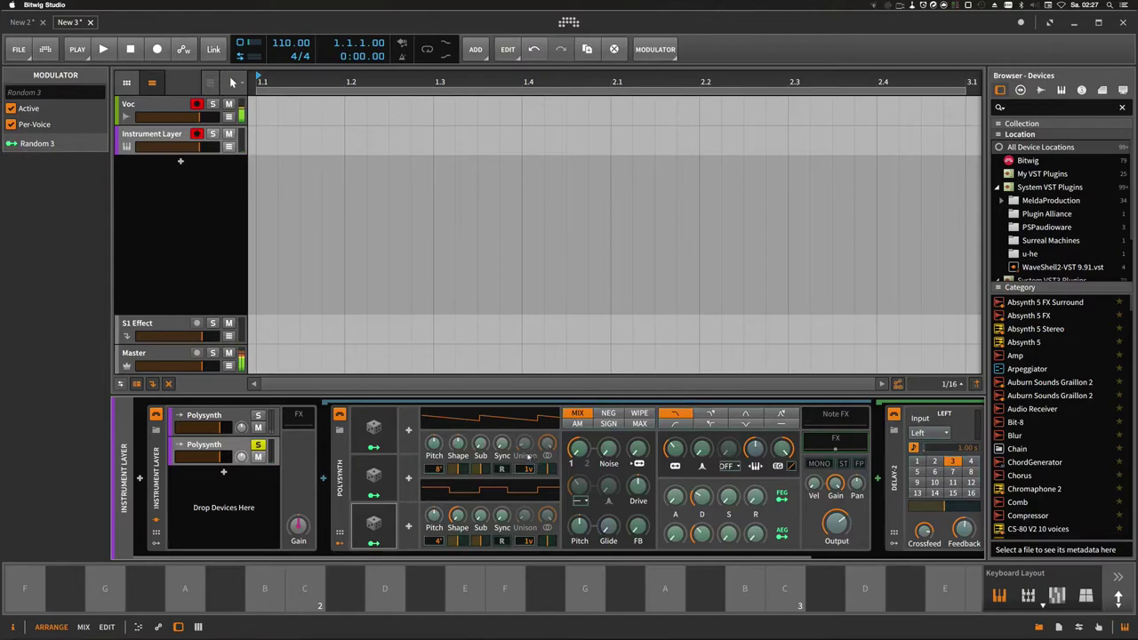
{"action": "mouse_move", "coordinate": [505, 446]}
{"action": "left_mouse_down"}
{"action": "mouse_move", "coordinate": [502, 418]}
{"action": "mouse_move", "coordinate": [505, 450]}
{"action": "left_mouse_up"}
{"action": "mouse_move", "coordinate": [505, 449]}
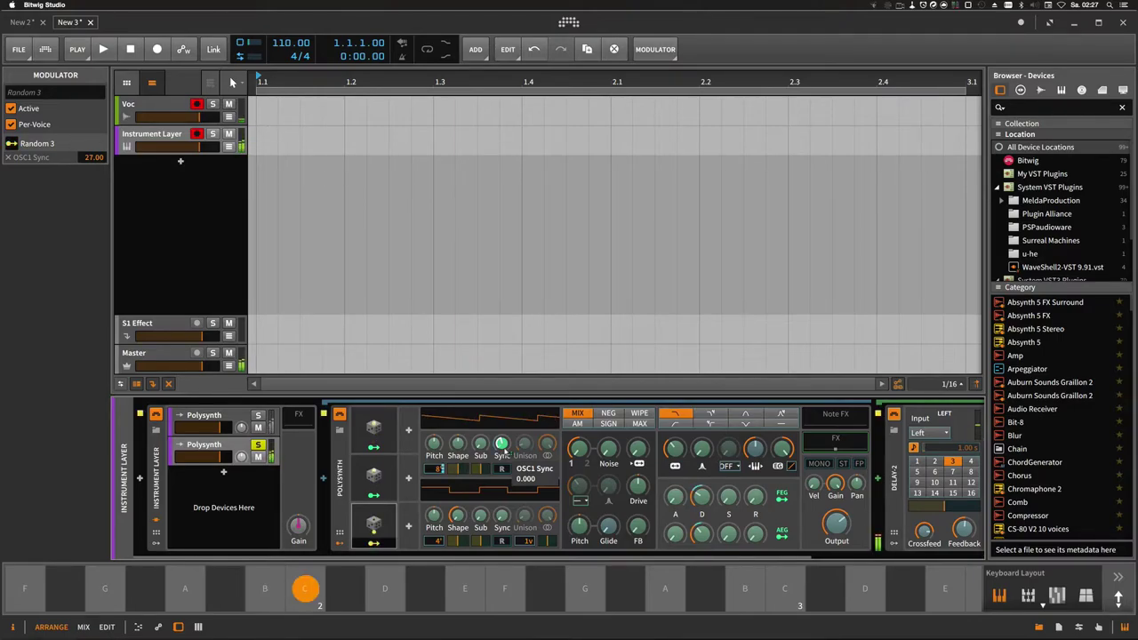
{"action": "left_click", "coordinate": [384, 537]}
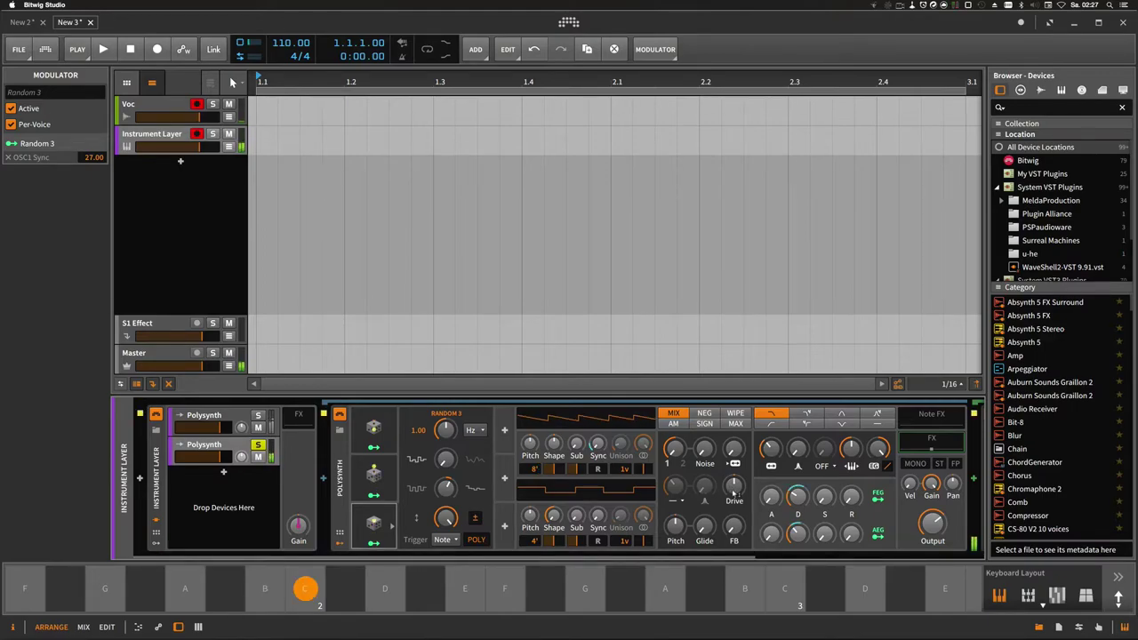
{"action": "left_click_drag", "start_coordinate": [732, 453], "coordinate": [732, 449]}
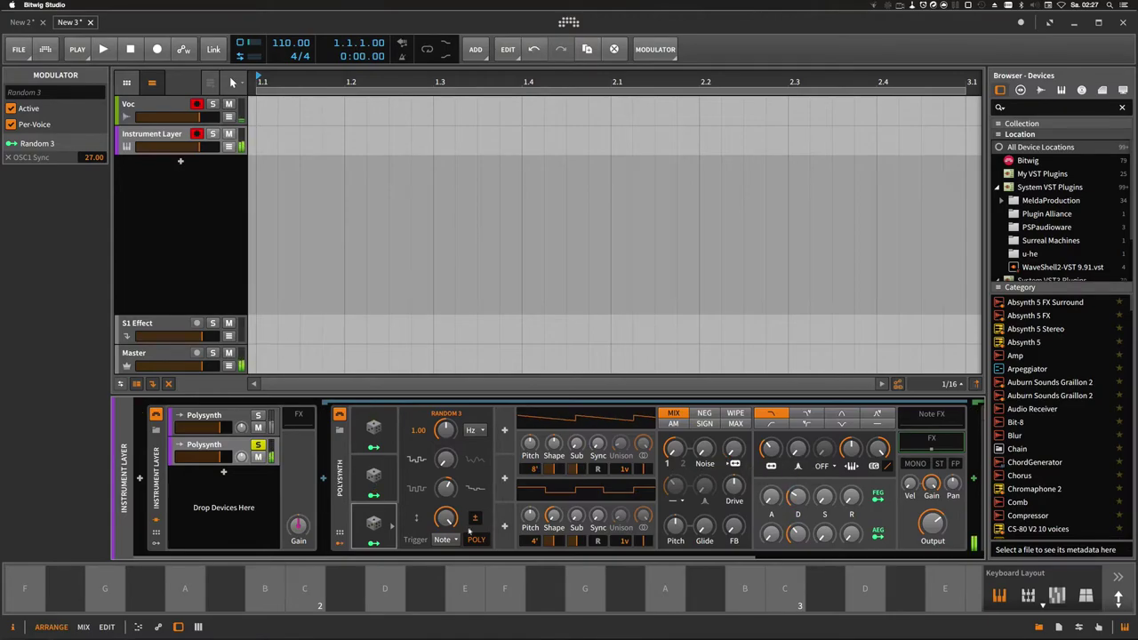
Insert a Reverb after the Delay-2 and switch its early reflections to Hall.
{"action": "scroll", "coordinate": [889, 489], "scroll_direction": "right", "scroll_amount": 5}
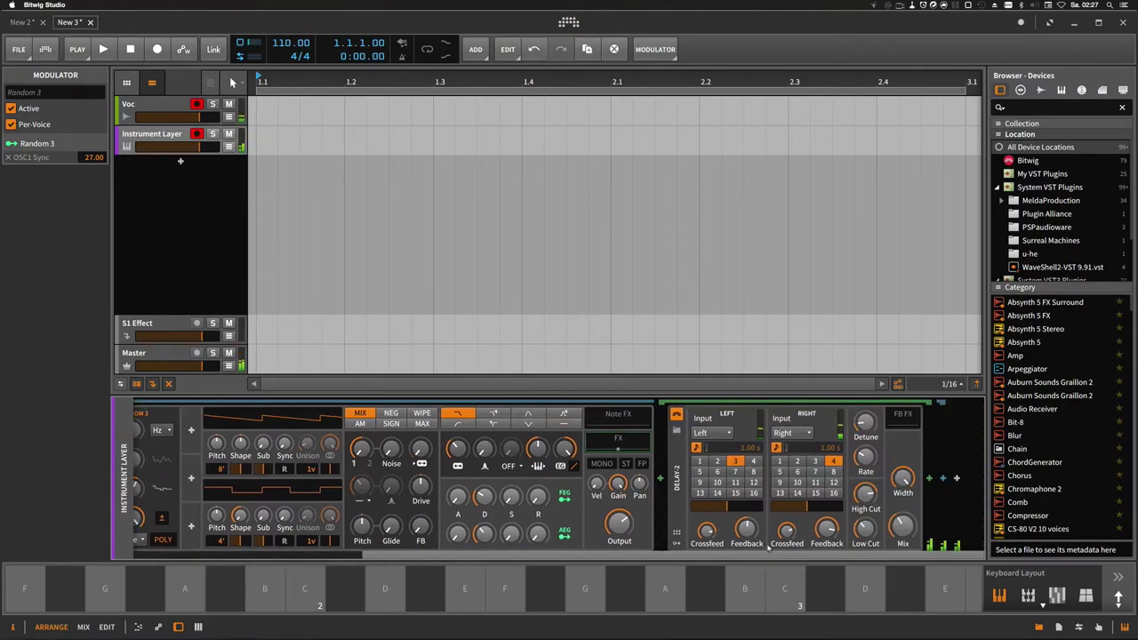
{"action": "left_click", "coordinate": [928, 481]}
{"action": "type", "text": "rever"}
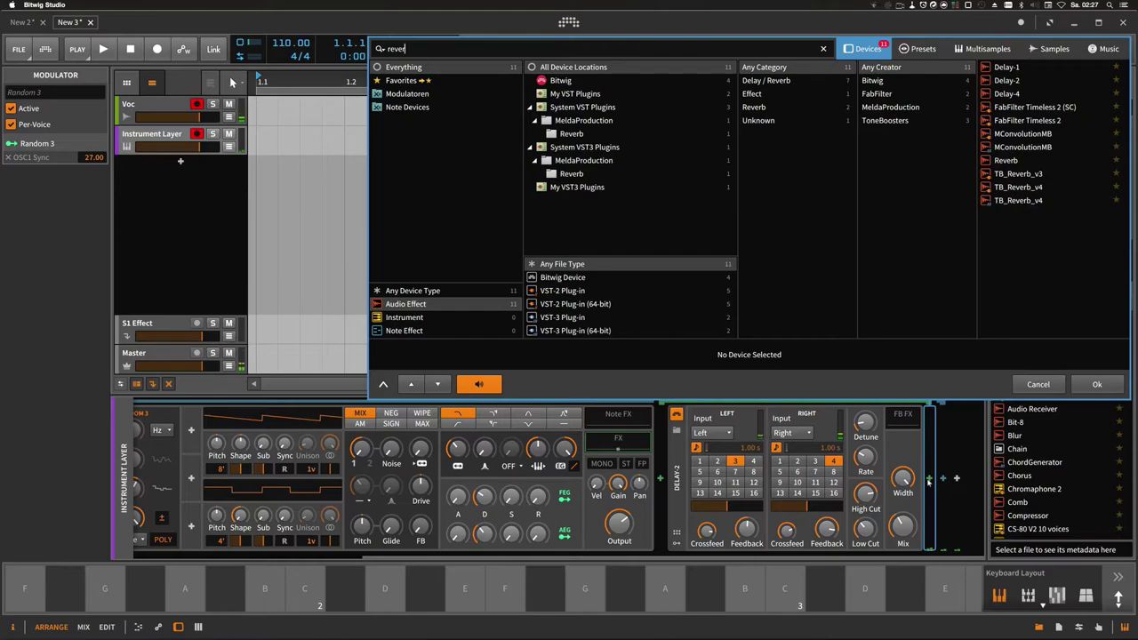
{"action": "double_click", "coordinate": [1010, 161]}
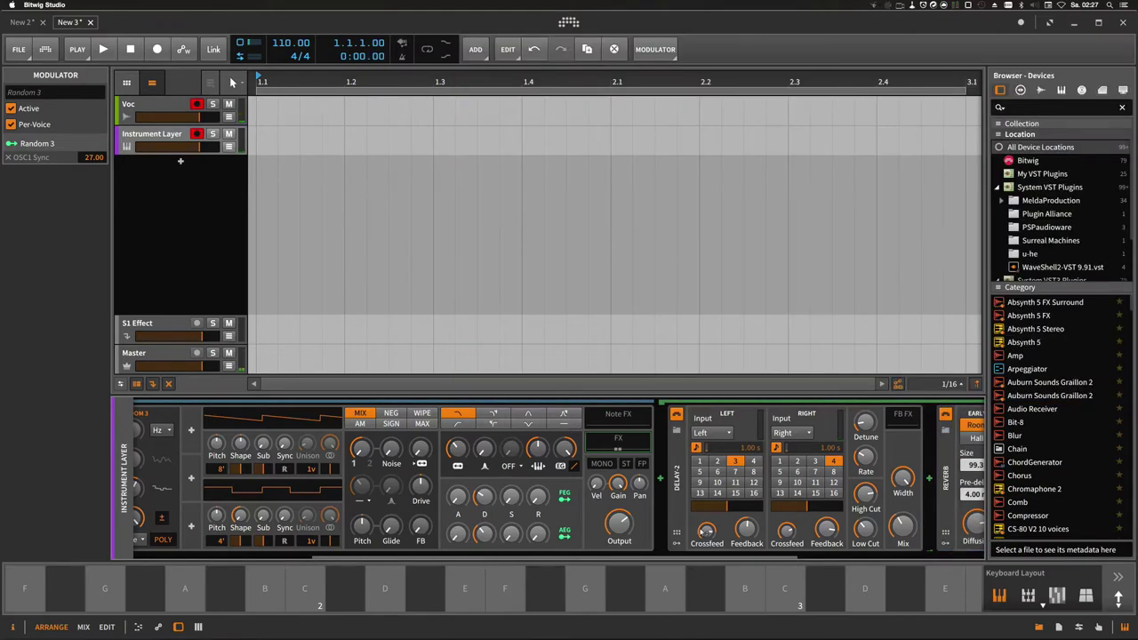
{"action": "left_click", "coordinate": [650, 439]}
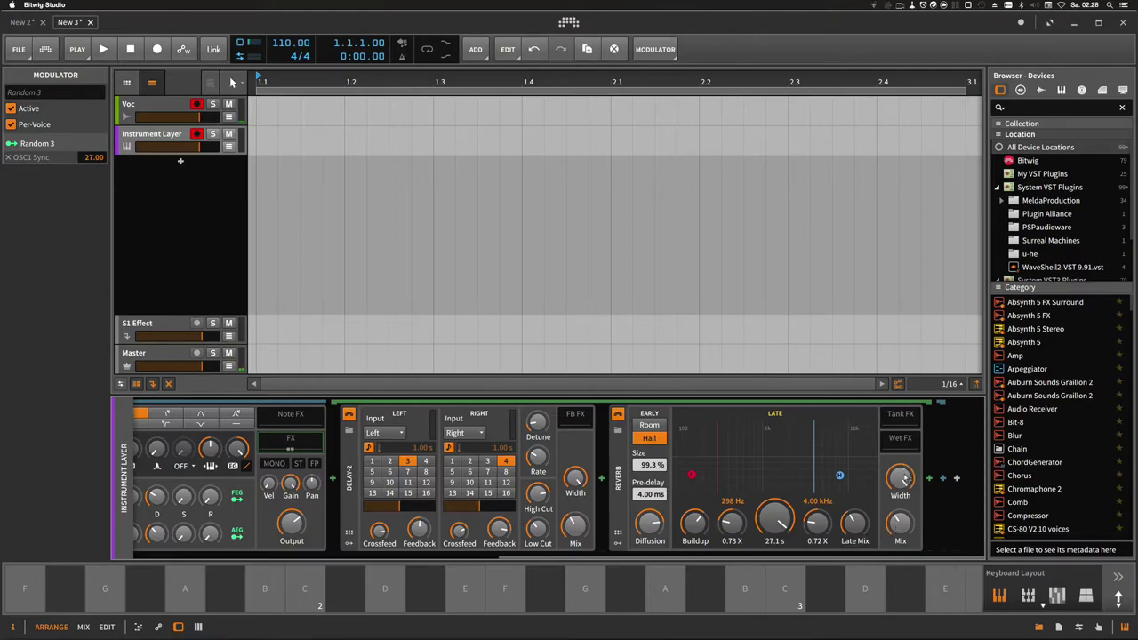
Set the Reverb mix to about 28 % and its reverb time to 6.03 s while auditioning notes.
{"action": "key", "text": "a"}
{"action": "left_click_drag", "start_coordinate": [902, 526], "coordinate": [900, 500]}
{"action": "key", "text": "a"}
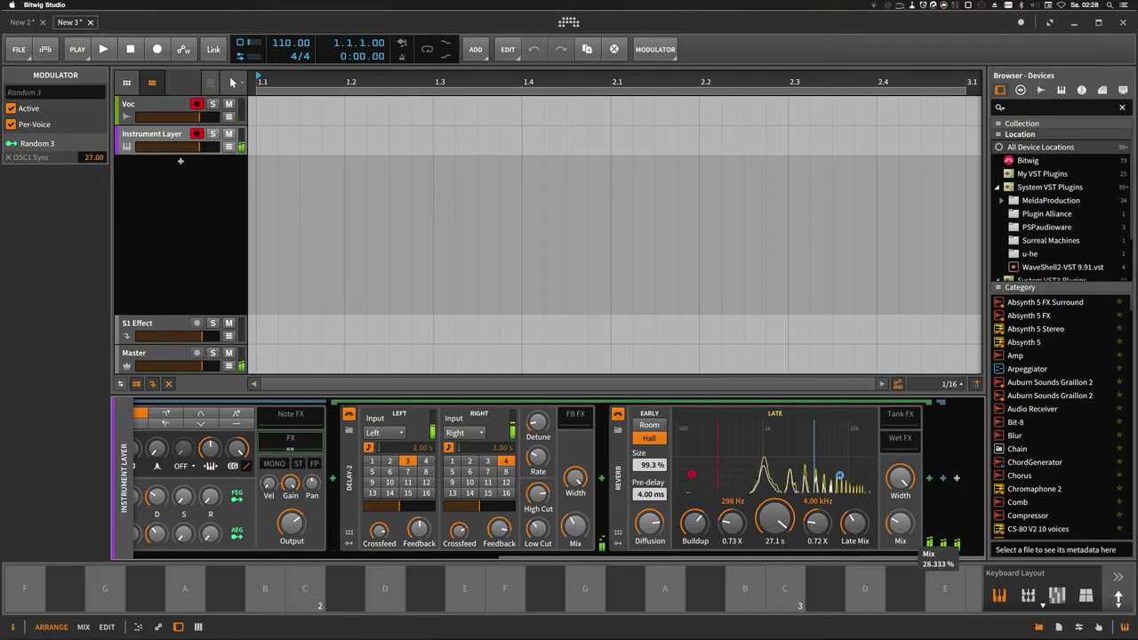
{"action": "left_click_drag", "start_coordinate": [774, 521], "coordinate": [774, 548]}
{"action": "left_click_drag", "start_coordinate": [775, 484], "coordinate": [775, 486]}
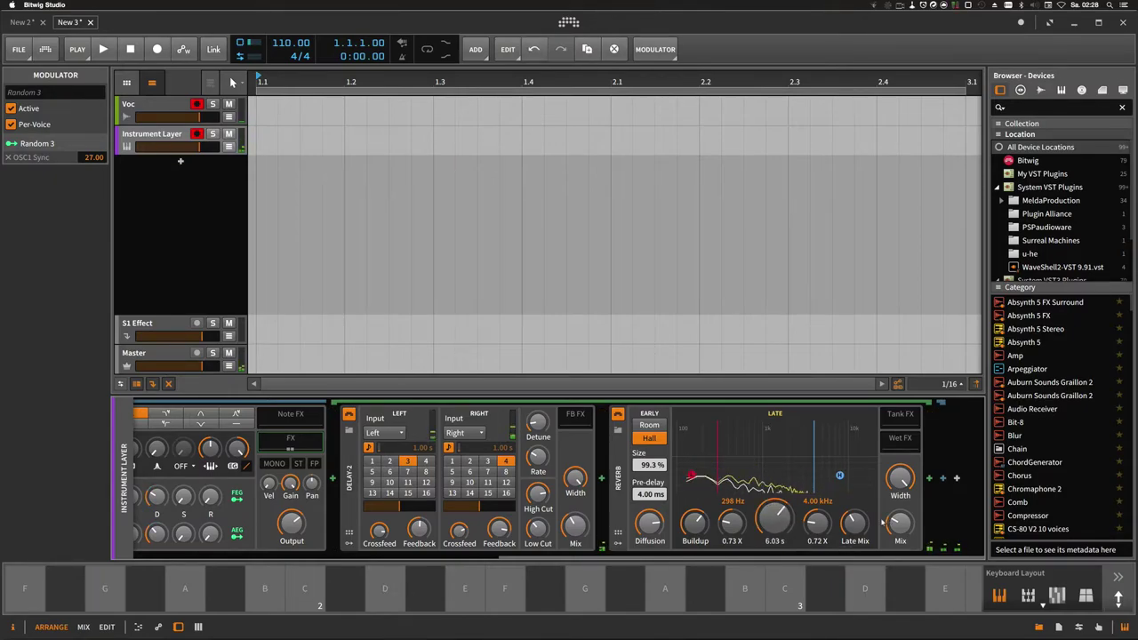
{"action": "key", "text": "a"}
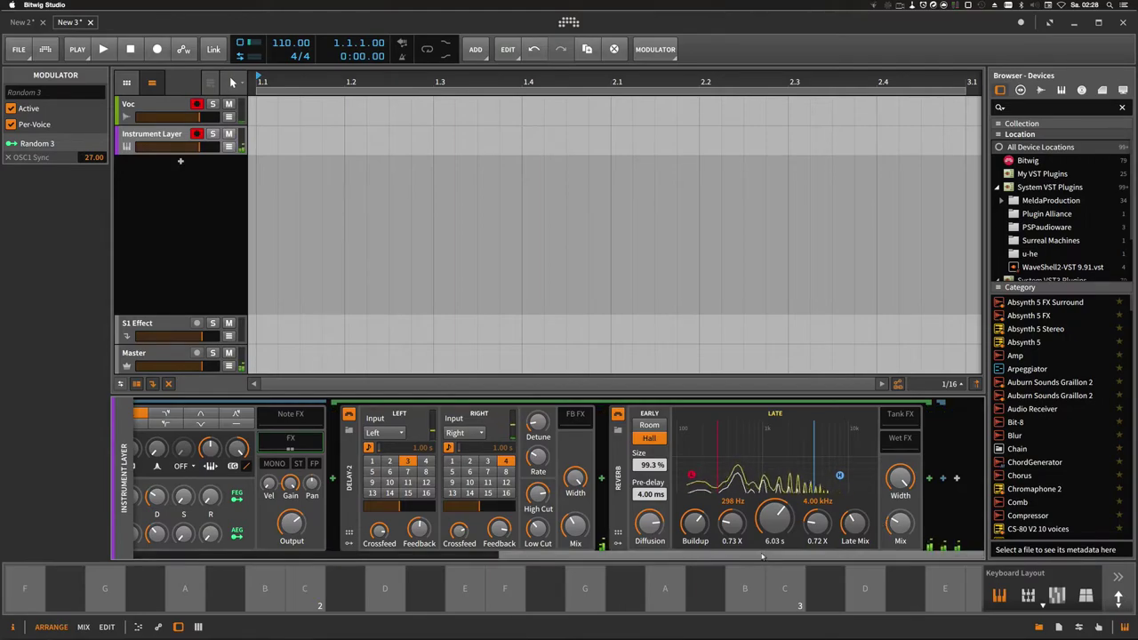
Insert a Note Echo before the second layer's Polysynth.
{"action": "left_click_drag", "start_coordinate": [804, 555], "coordinate": [743, 546]}
{"action": "scroll", "coordinate": [742, 547], "scroll_direction": "right", "scroll_amount": 3}
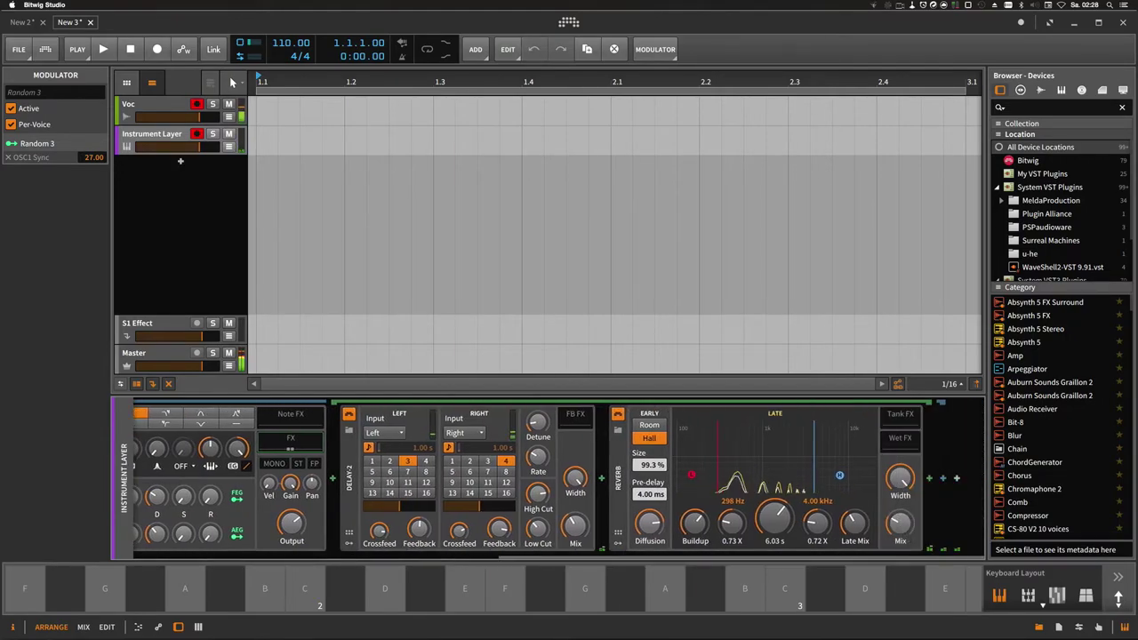
{"action": "left_click_drag", "start_coordinate": [850, 555], "coordinate": [415, 543]}
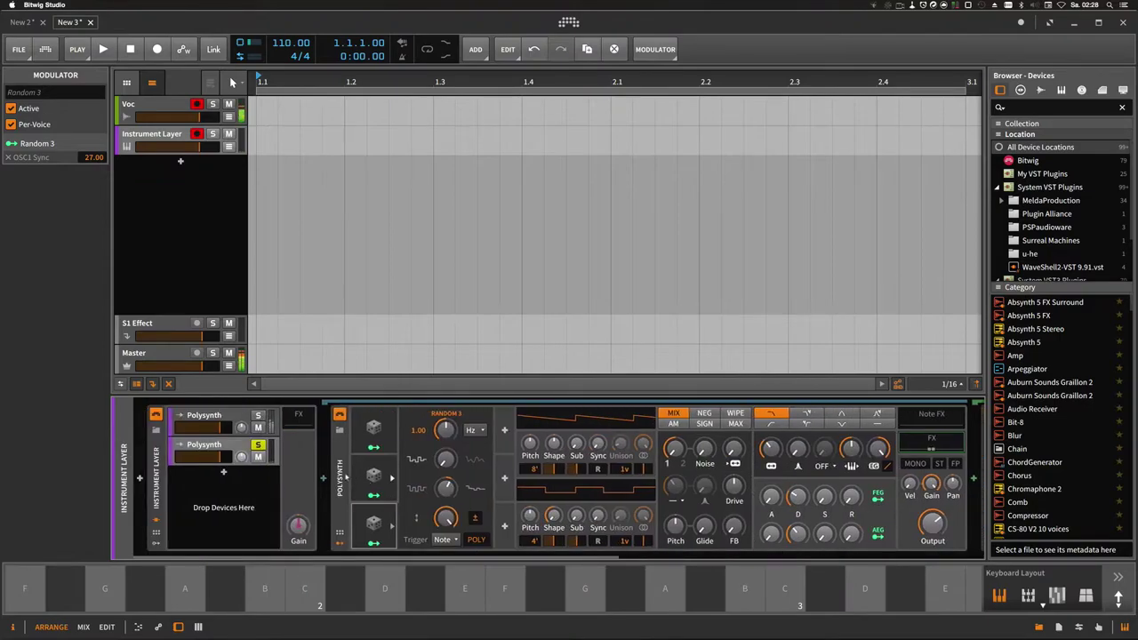
{"action": "left_click", "coordinate": [325, 478]}
{"action": "type", "text": "echo"}
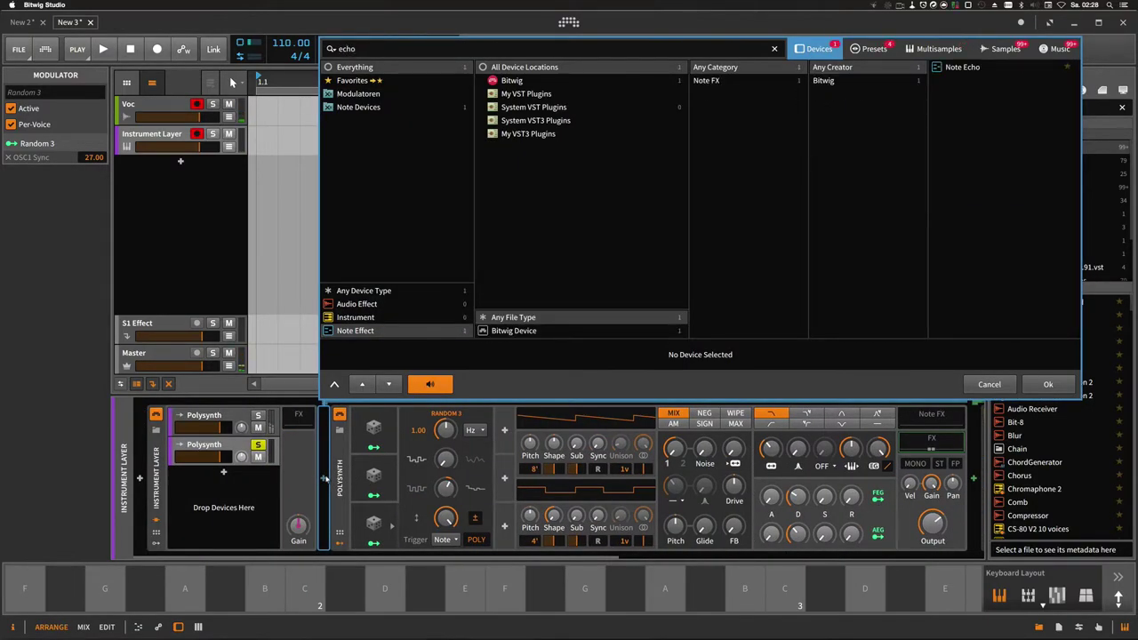
{"action": "key", "text": "Down"}
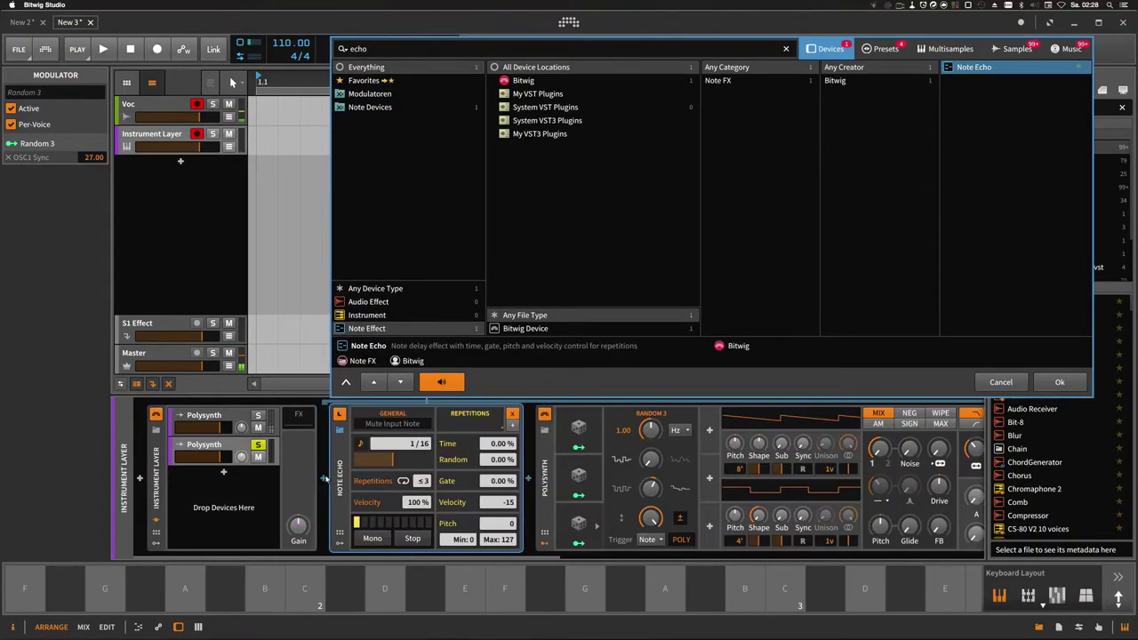
{"action": "key", "text": "Return"}
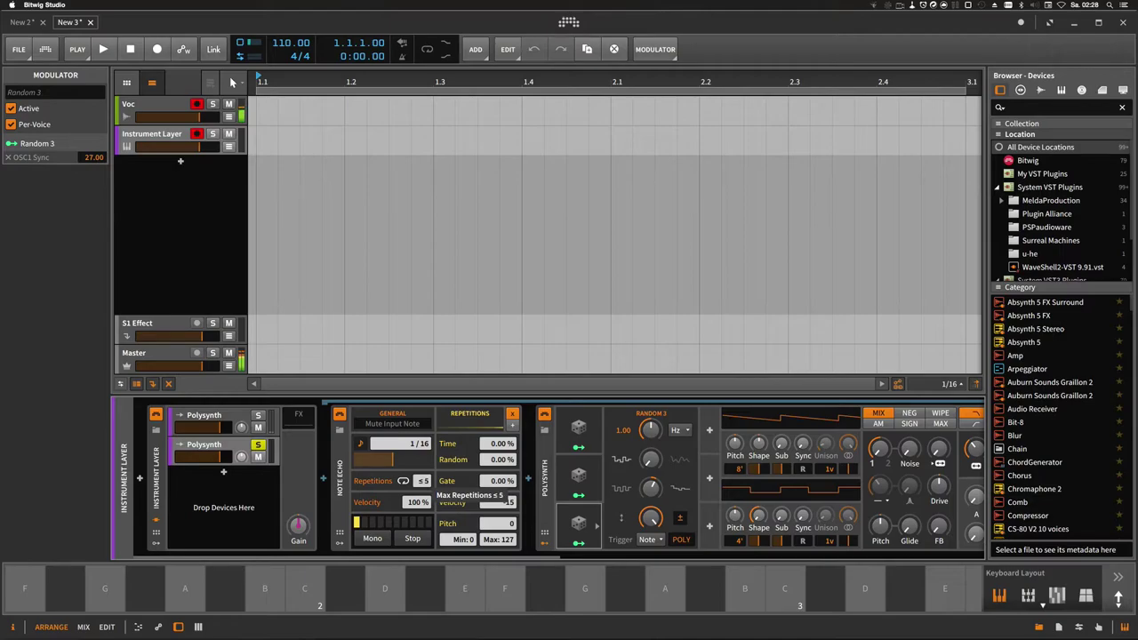
Set the Note Echo to a maximum of 5 repetitions, a repetition velocity of -5 and a time of 10/16.
{"action": "left_click_drag", "start_coordinate": [423, 481], "coordinate": [424, 482]}
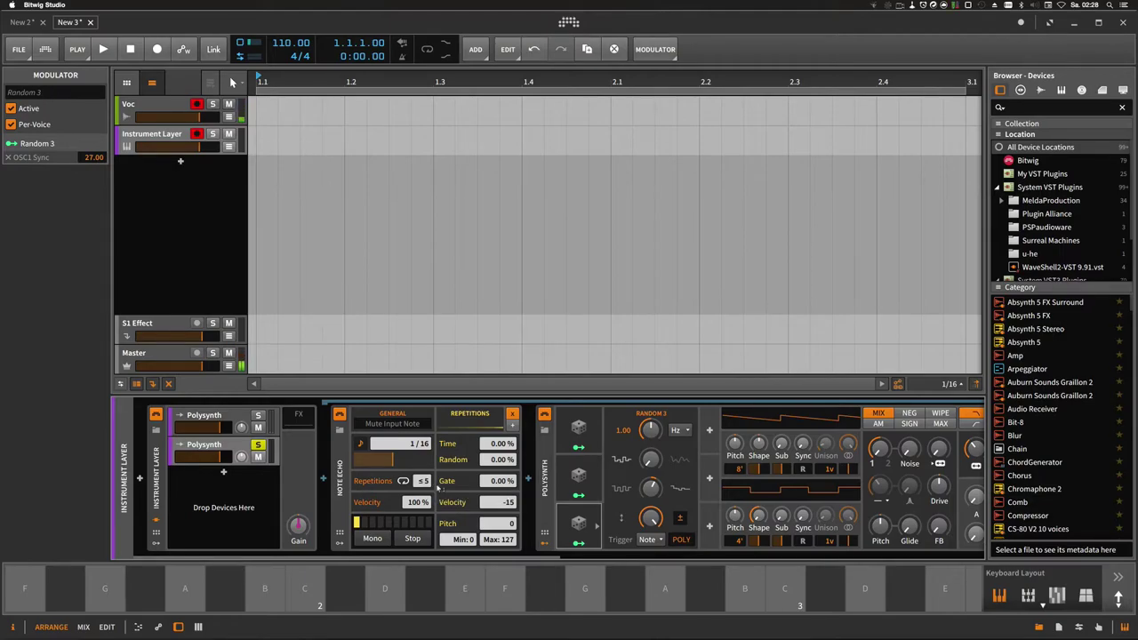
{"action": "left_click_drag", "start_coordinate": [504, 504], "coordinate": [504, 504]}
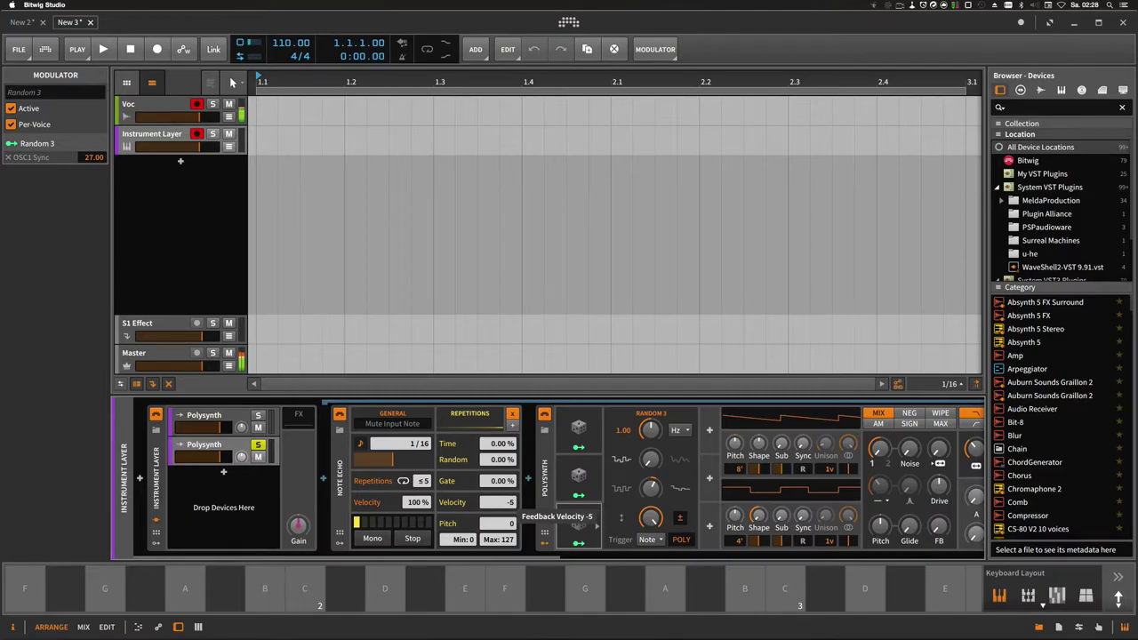
{"action": "left_click_drag", "start_coordinate": [504, 503], "coordinate": [503, 505]}
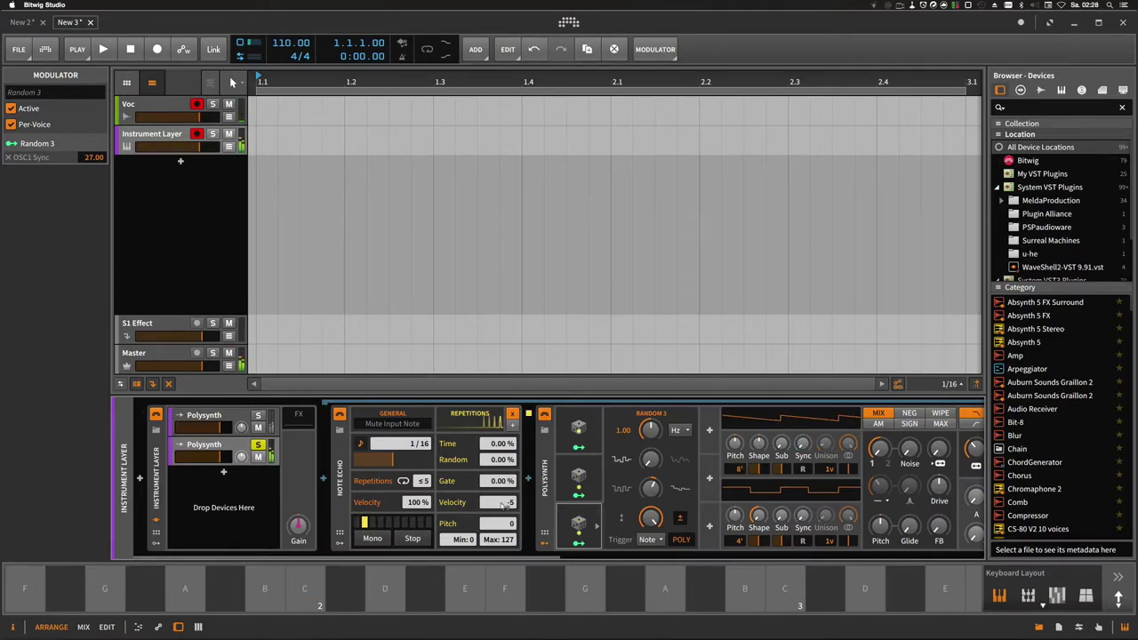
{"action": "left_click_drag", "start_coordinate": [427, 447], "coordinate": [418, 452]}
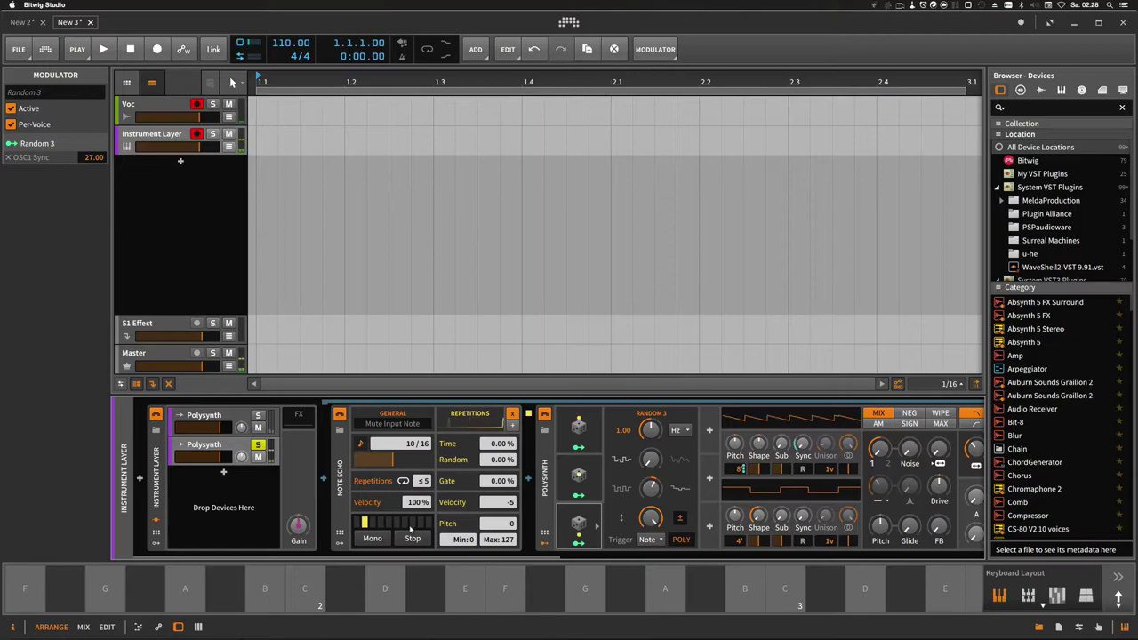
{"action": "left_click_drag", "start_coordinate": [401, 557], "coordinate": [346, 547]}
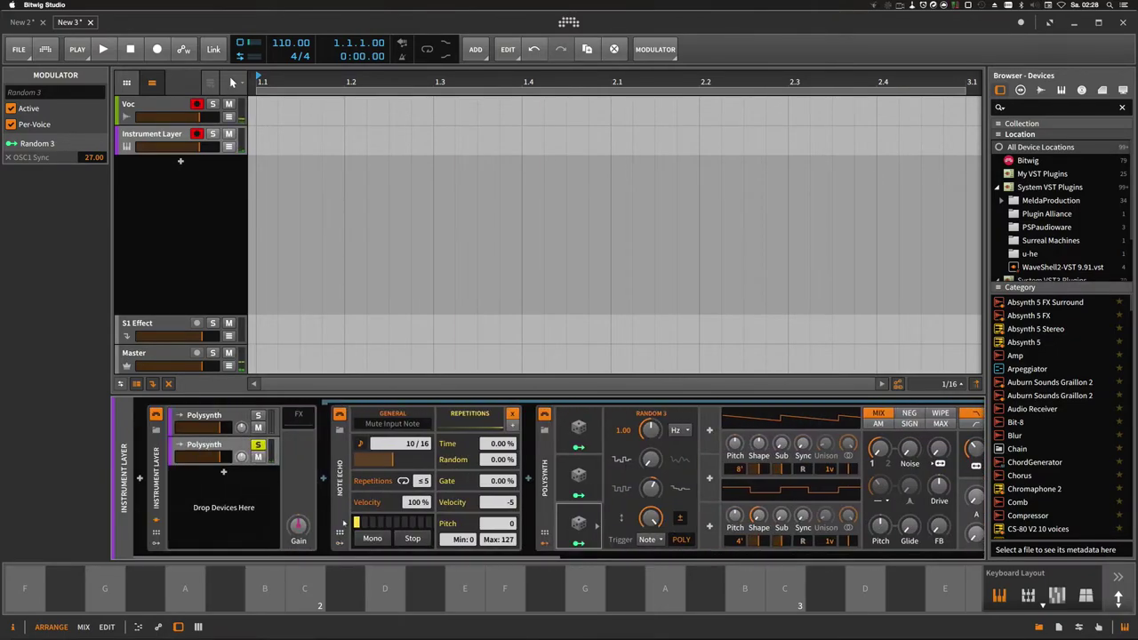
Insert an EQ-2 between the second layer's Polysynth and its Delay-2.
{"action": "key", "text": "a"}
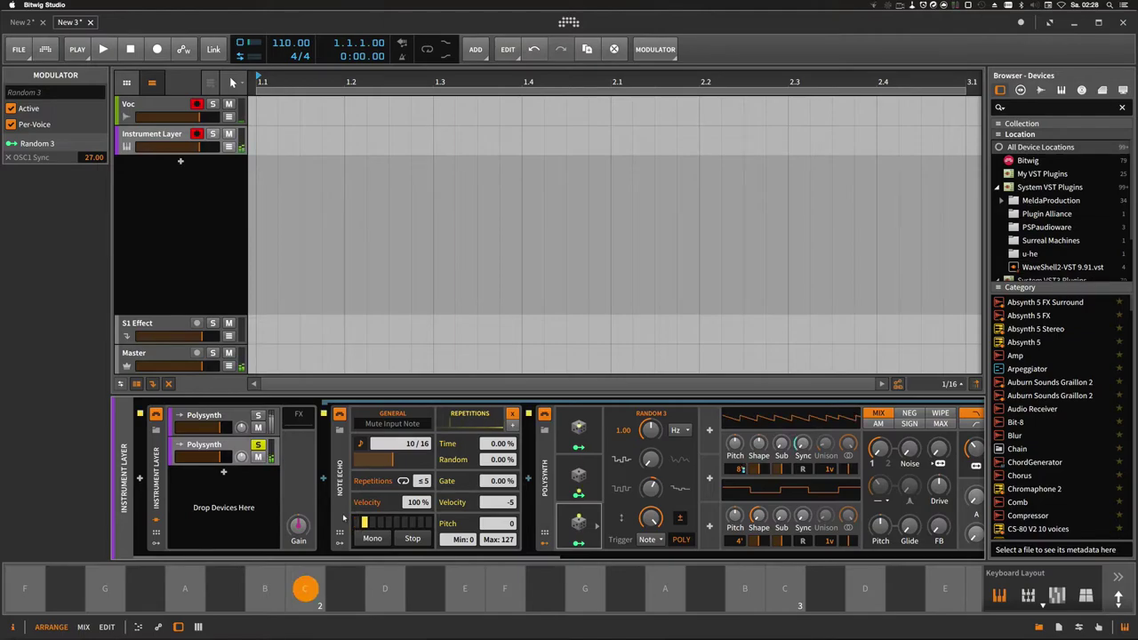
{"action": "scroll", "coordinate": [534, 481], "scroll_direction": "right", "scroll_amount": 10}
{"action": "left_click", "coordinate": [354, 478]}
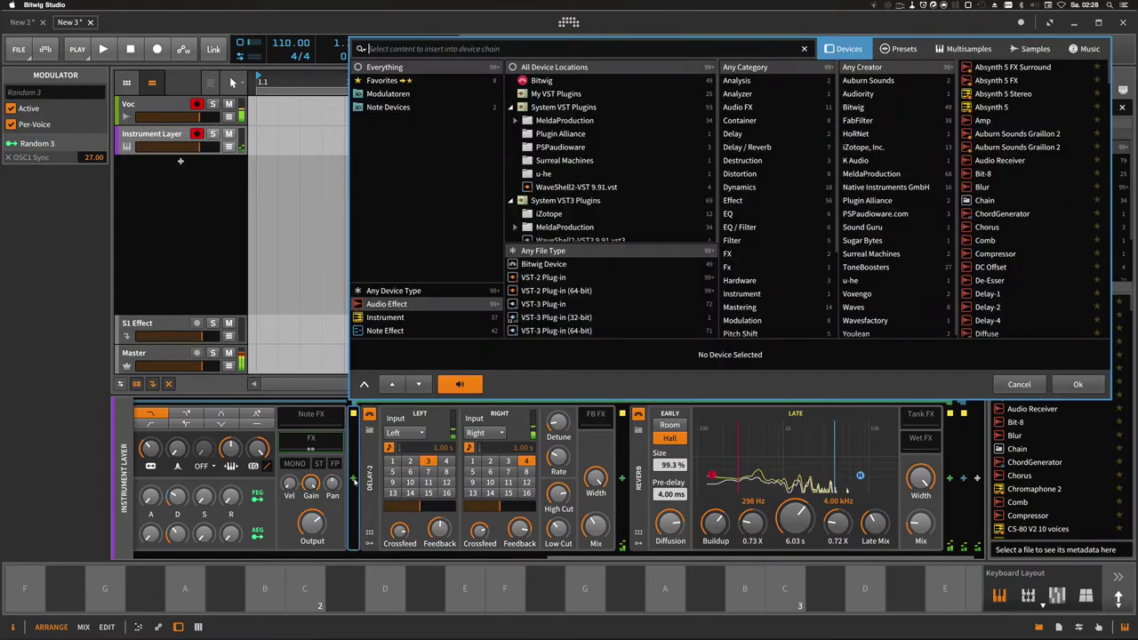
{"action": "type", "text": "eq"}
{"action": "key", "text": "Return"}
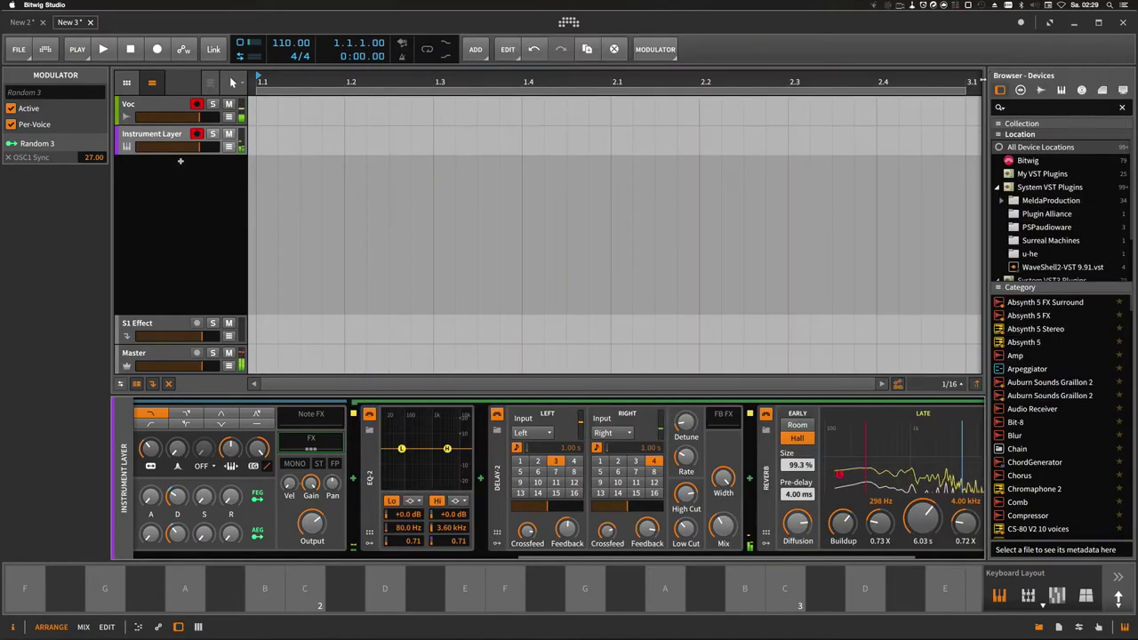
Switch the EQ-2's low band to a low-cut filter at 694 Hz and audition a note.
{"action": "left_click", "coordinate": [412, 502]}
{"action": "left_click", "coordinate": [429, 526]}
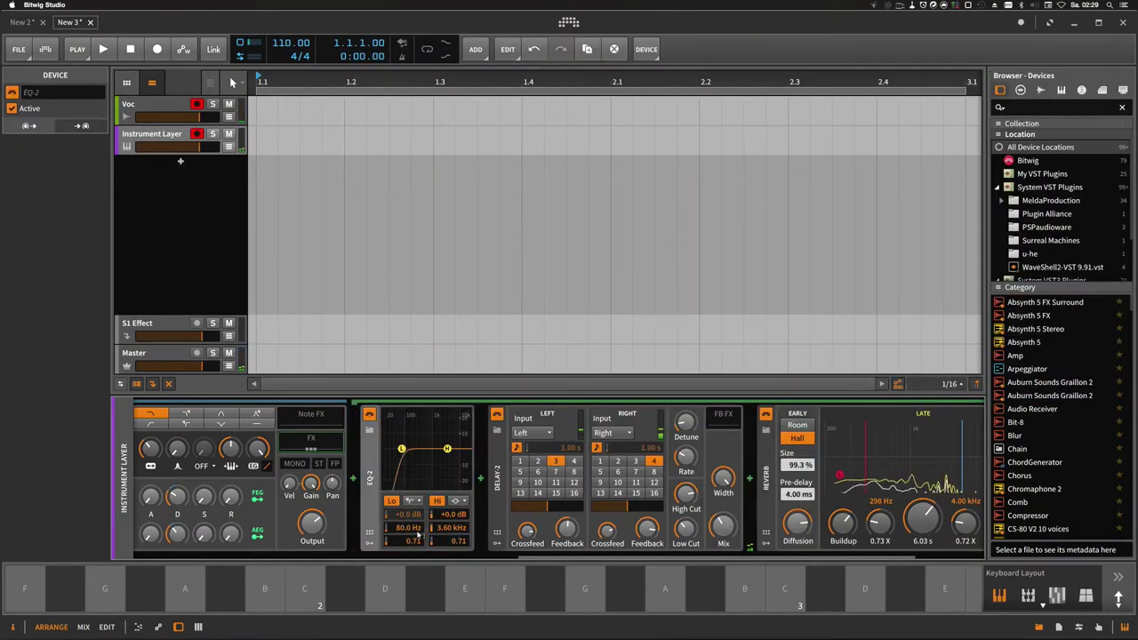
{"action": "left_click_drag", "start_coordinate": [417, 529], "coordinate": [409, 485]}
{"action": "key", "text": "a"}
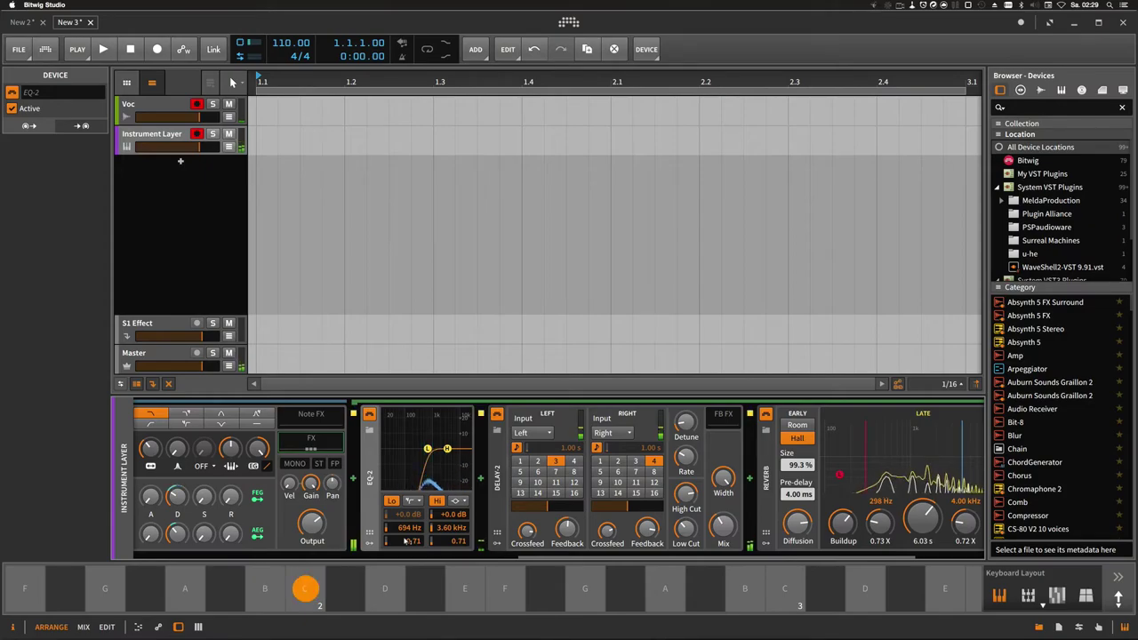
{"action": "key", "text": "a"}
Add another Random modulator to the second layer's Polysynth and map it to Pan with an amount of 1.120.
{"action": "scroll", "coordinate": [444, 555], "scroll_direction": "left", "scroll_amount": 2}
{"action": "scroll", "coordinate": [444, 555], "scroll_direction": "left", "scroll_amount": 8}
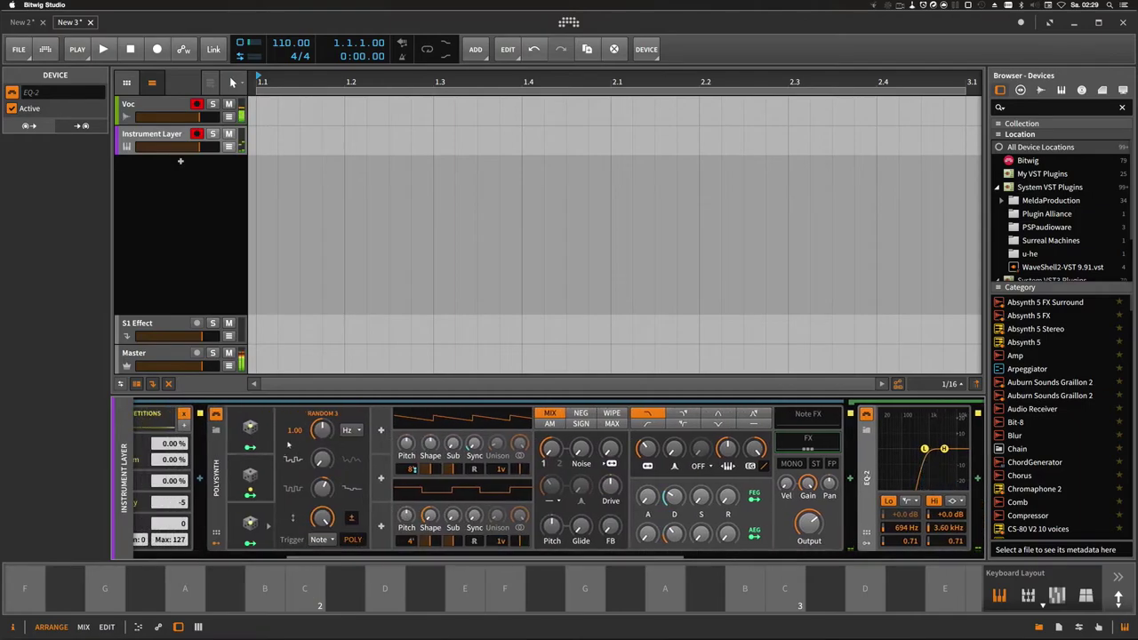
{"action": "left_click", "coordinate": [265, 477]}
{"action": "left_click_drag", "start_coordinate": [316, 438], "coordinate": [315, 433]}
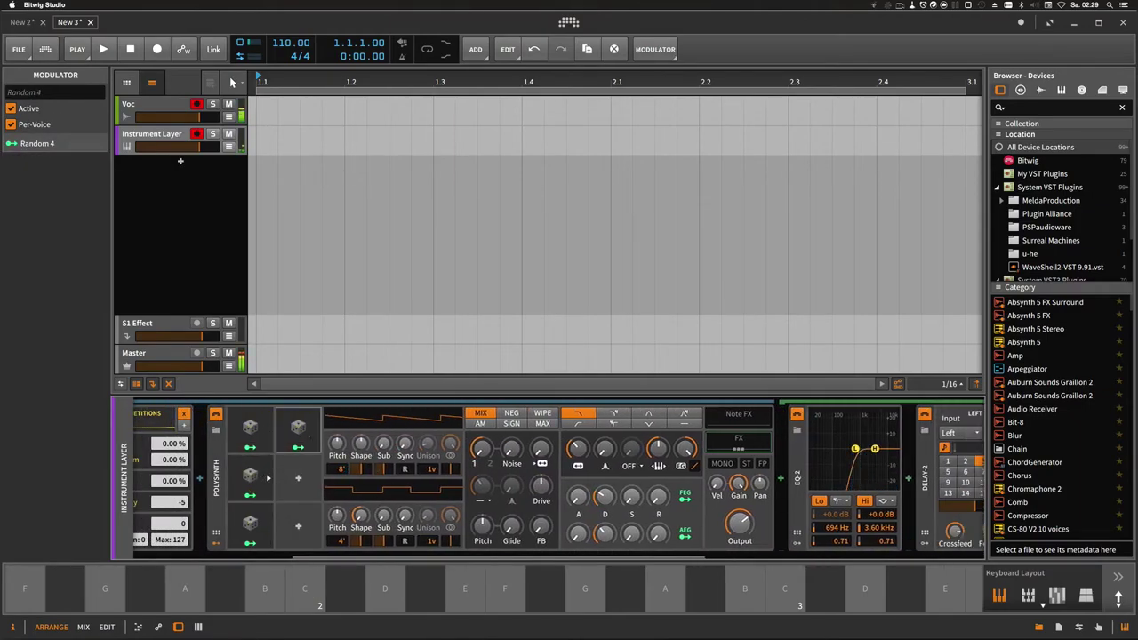
{"action": "left_click", "coordinate": [298, 446]}
{"action": "left_click_drag", "start_coordinate": [761, 484], "coordinate": [760, 463]}
{"action": "left_click", "coordinate": [298, 446]}
{"action": "left_click", "coordinate": [315, 431]}
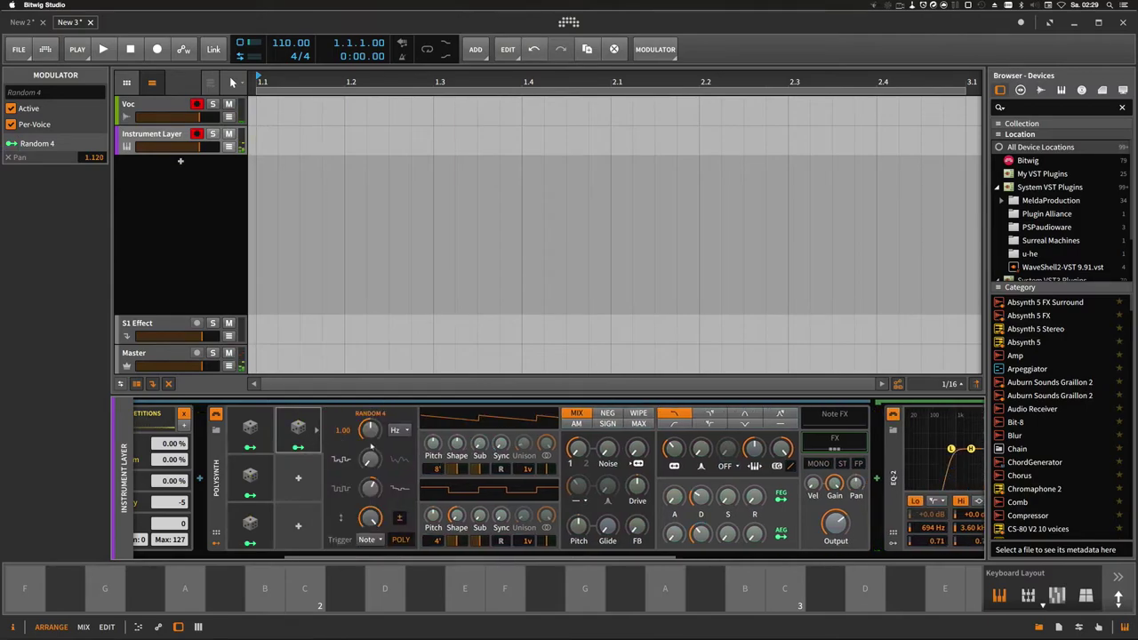
Slow the pan's Random modulator to 0.32 Hz, smooth its output fully and audition notes.
{"action": "mouse_move", "coordinate": [370, 432]}
{"action": "left_mouse_down"}
{"action": "mouse_move", "coordinate": [371, 448]}
{"action": "mouse_move", "coordinate": [371, 414]}
{"action": "left_mouse_up"}
{"action": "key", "text": "a"}
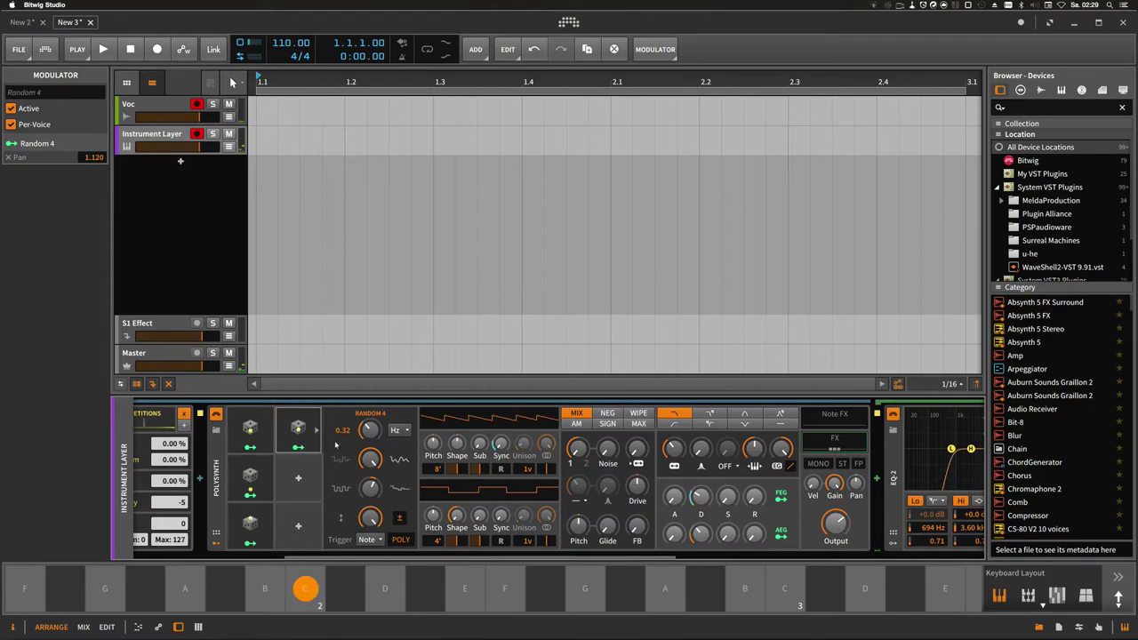
{"action": "key", "text": "s"}
{"action": "key", "text": "a"}
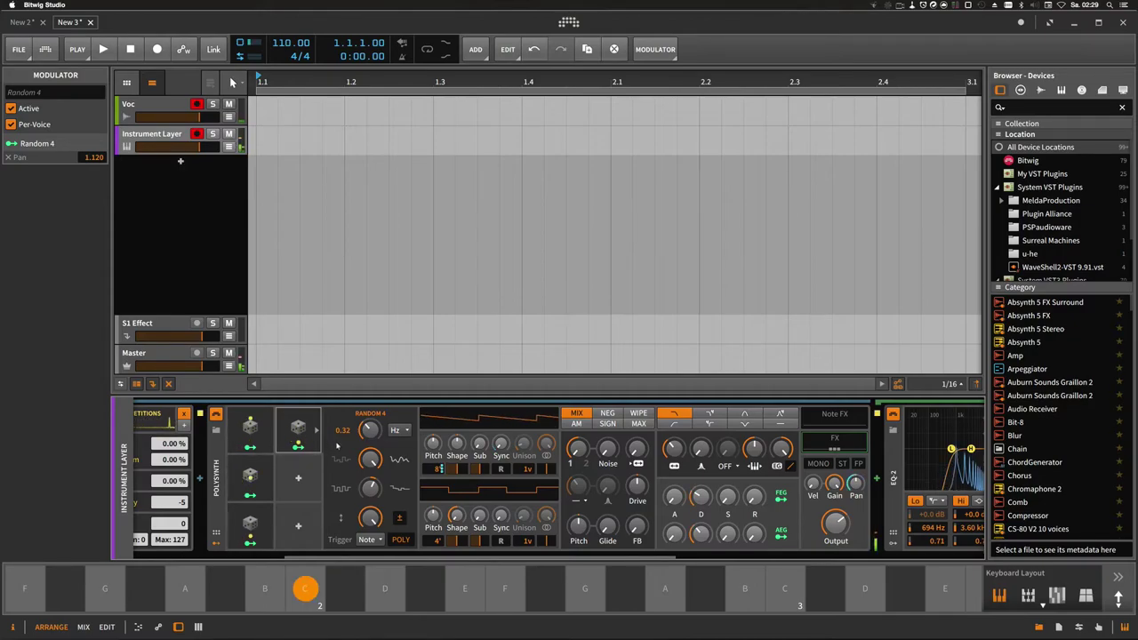
Unsolo the second Polysynth layer and lower the first layer's volume to about -6.4 dB while playing notes.
{"action": "left_click_drag", "start_coordinate": [349, 555], "coordinate": [203, 492]}
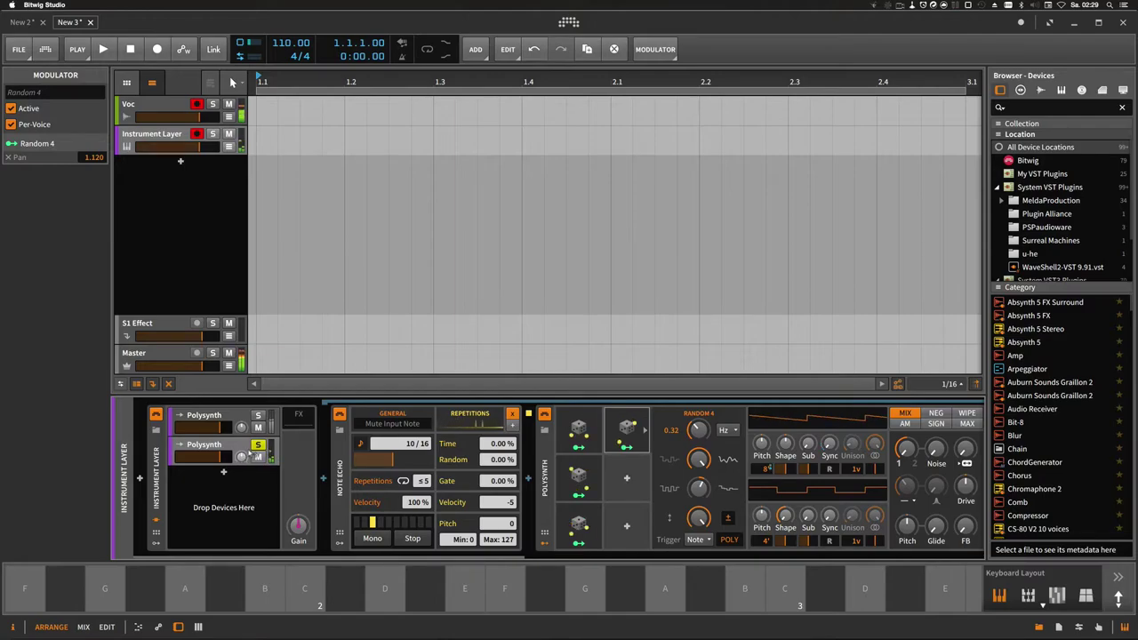
{"action": "left_click", "coordinate": [257, 445]}
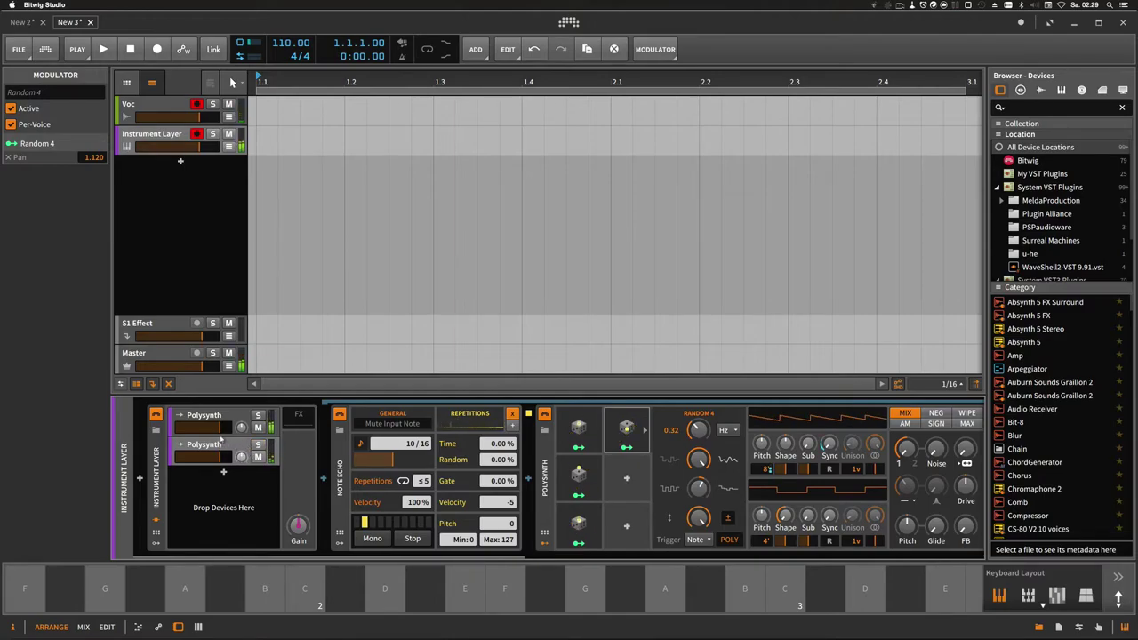
{"action": "key", "text": "a"}
{"action": "left_click_drag", "start_coordinate": [223, 431], "coordinate": [217, 431]}
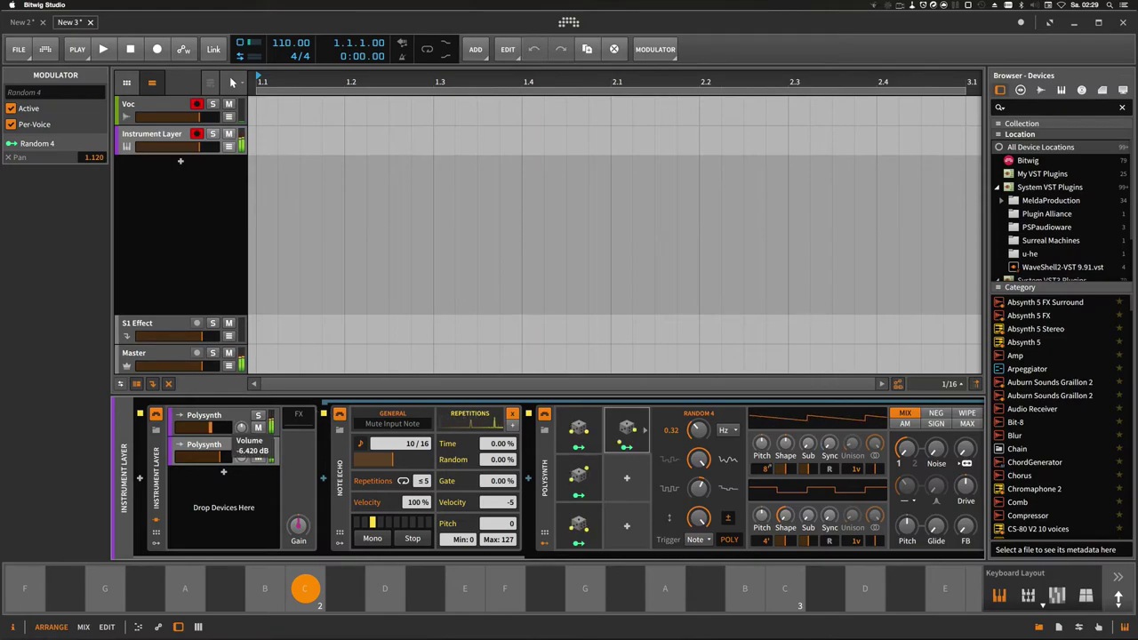
{"action": "mouse_move", "coordinate": [212, 429]}
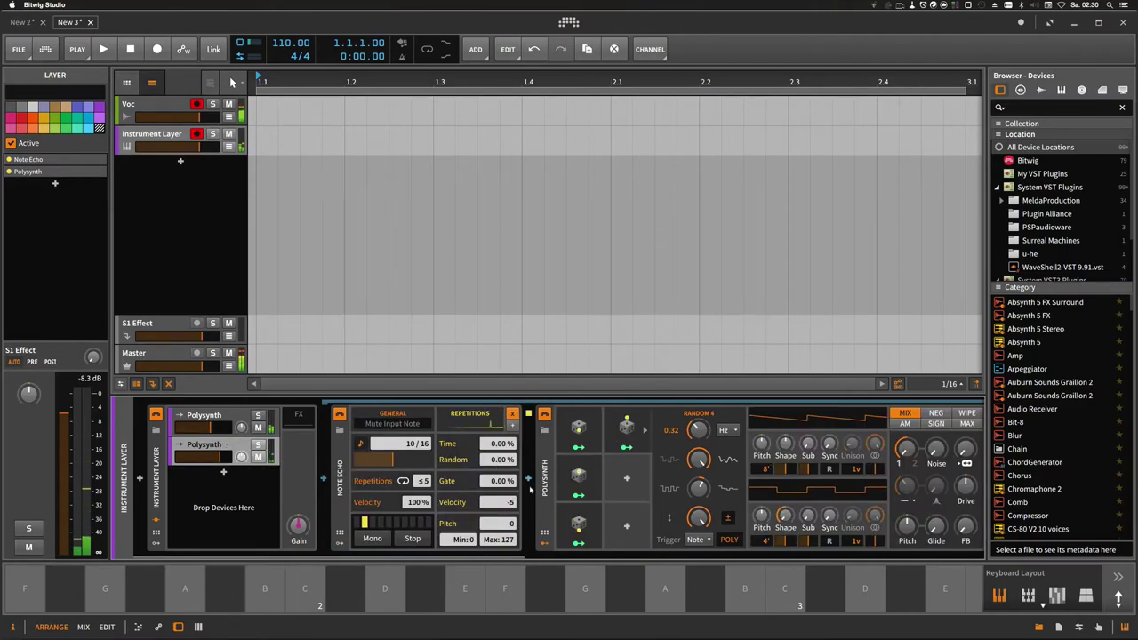
Insert a Diatonic Transposer between the second layer's Note Echo and Polysynth, set to C Minor to match the first layer's transposer.
{"action": "left_click", "coordinate": [529, 480]}
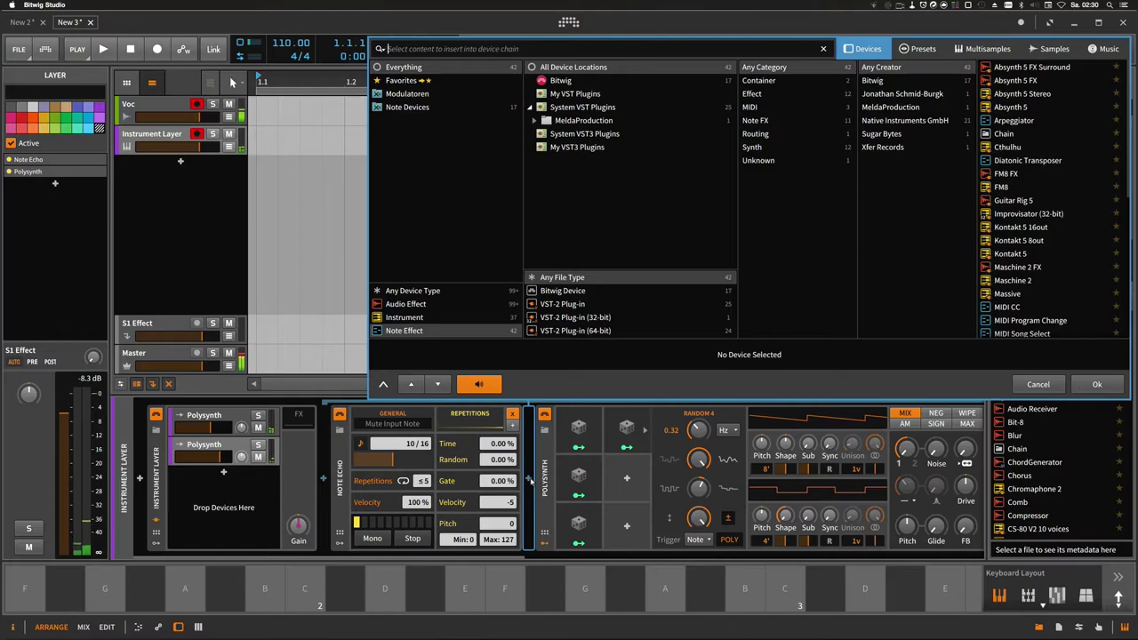
{"action": "type", "text": "di"}
{"action": "key", "text": "Return"}
{"action": "left_click", "coordinate": [623, 454]}
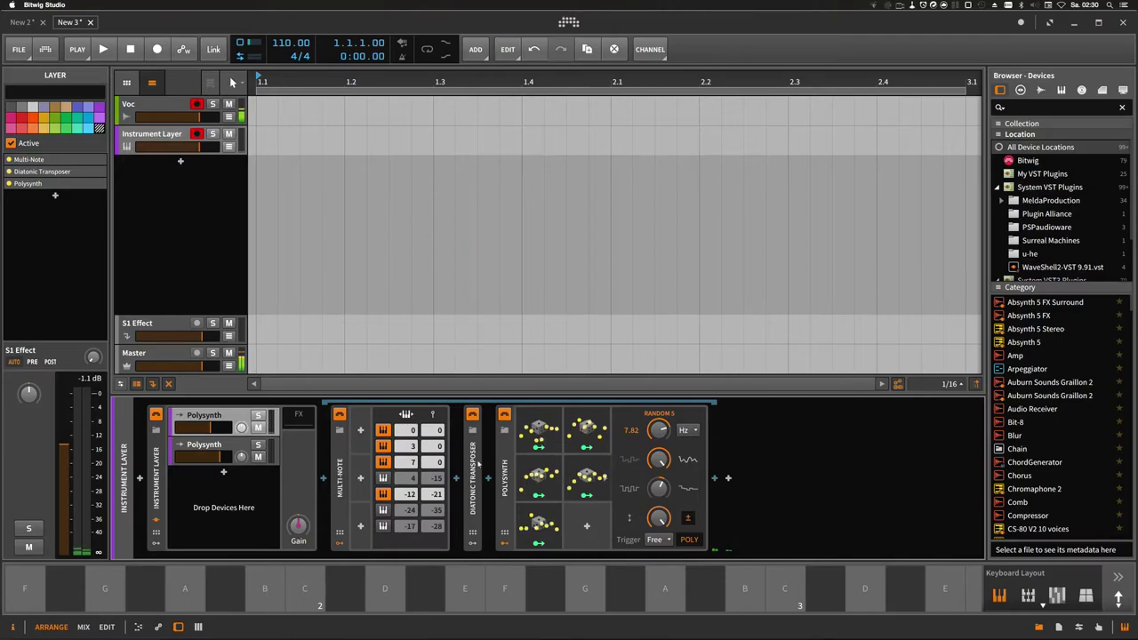
{"action": "left_click", "coordinate": [483, 469]}
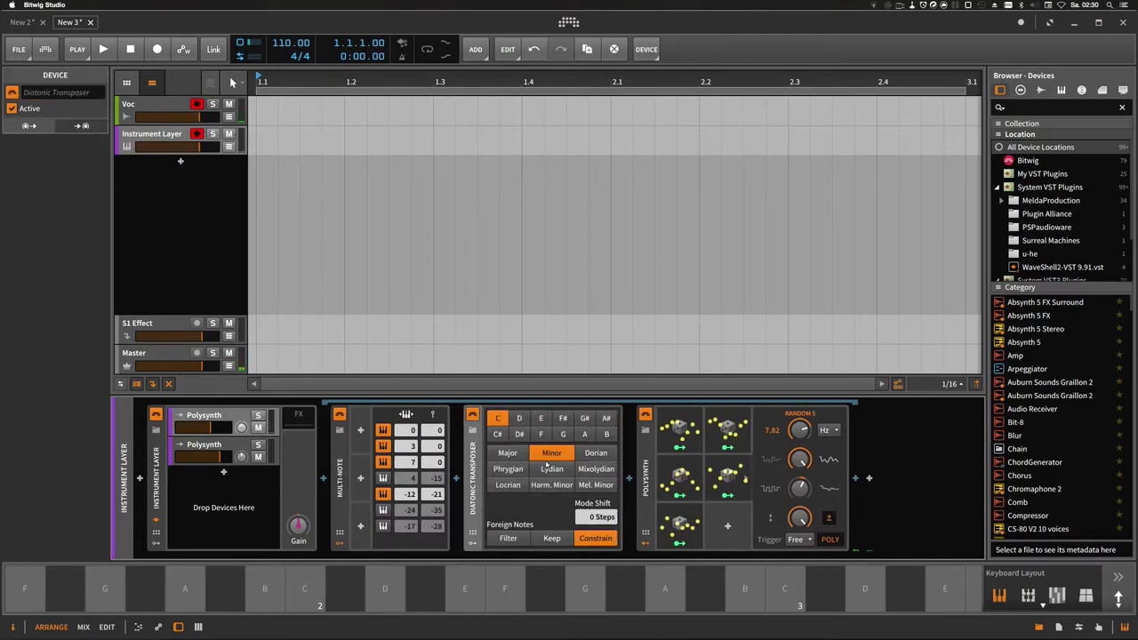
{"action": "left_click", "coordinate": [228, 444]}
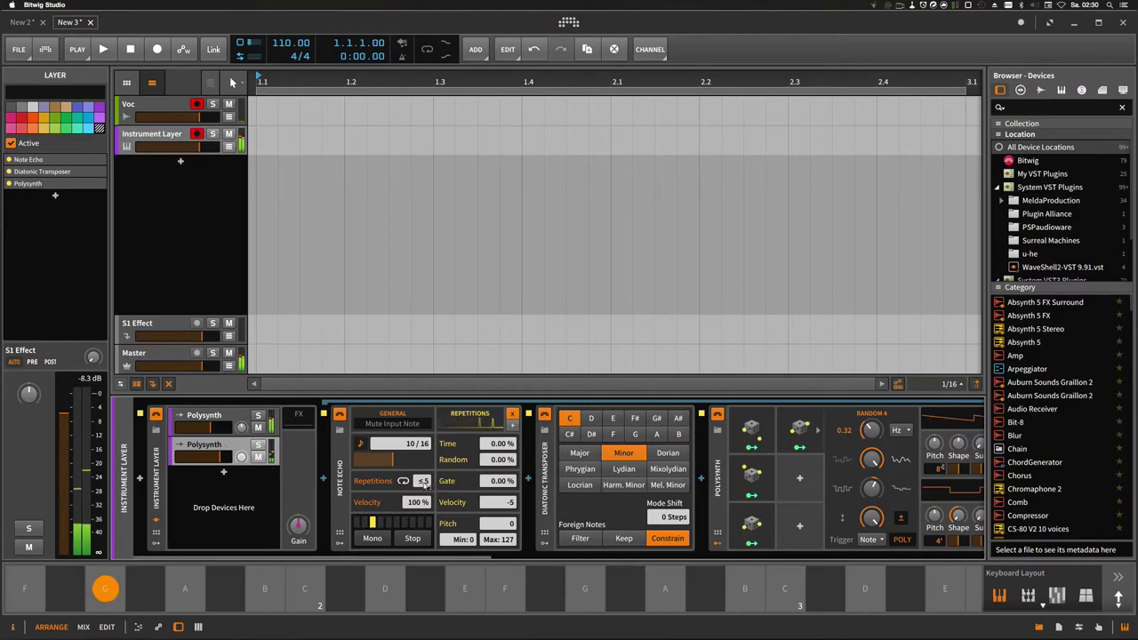
Lower the low-cut frequency of the second layer's EQ-2 to 229 Hz and audition the layers.
{"action": "left_click_drag", "start_coordinate": [356, 557], "coordinate": [725, 560]}
{"action": "left_click_drag", "start_coordinate": [559, 528], "coordinate": [559, 553]}
{"action": "scroll", "coordinate": [548, 557], "scroll_direction": "left", "scroll_amount": 2}
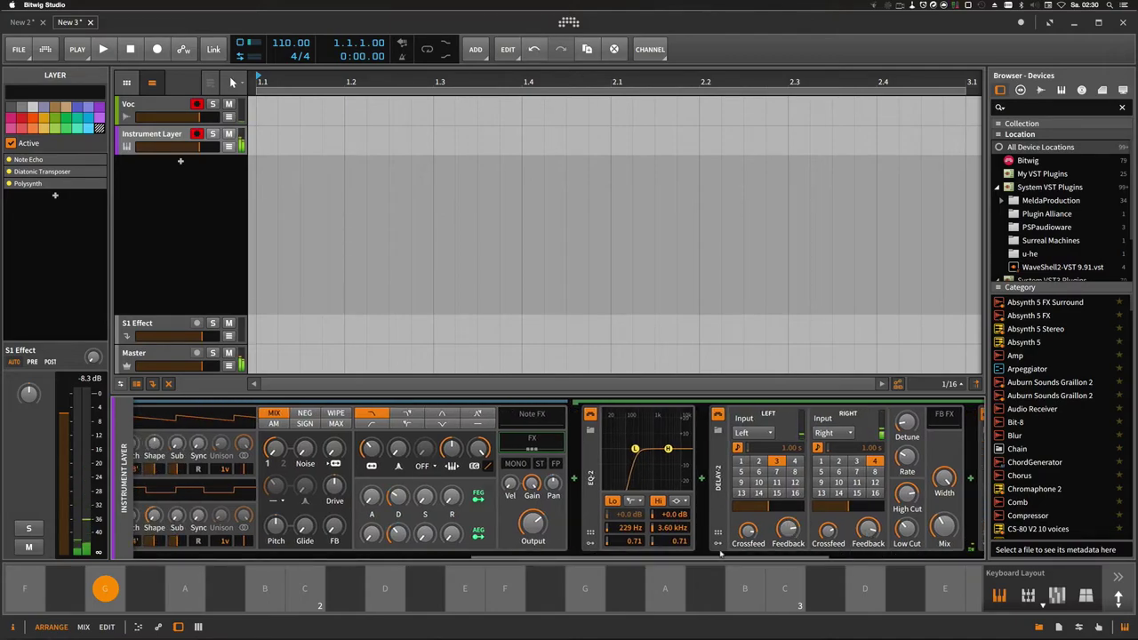
{"action": "scroll", "coordinate": [273, 549], "scroll_direction": "left", "scroll_amount": 15}
{"action": "key", "text": "a"}
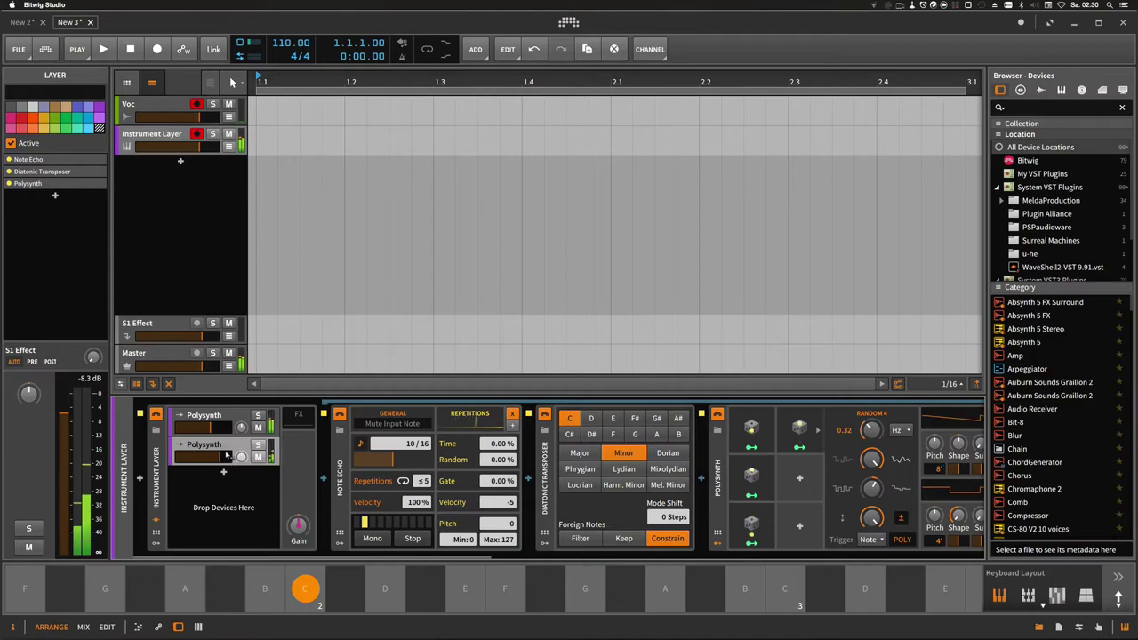
Rename the first layer Pad and the second Texture, and lower Texture's volume slightly.
{"action": "left_click", "coordinate": [218, 430]}
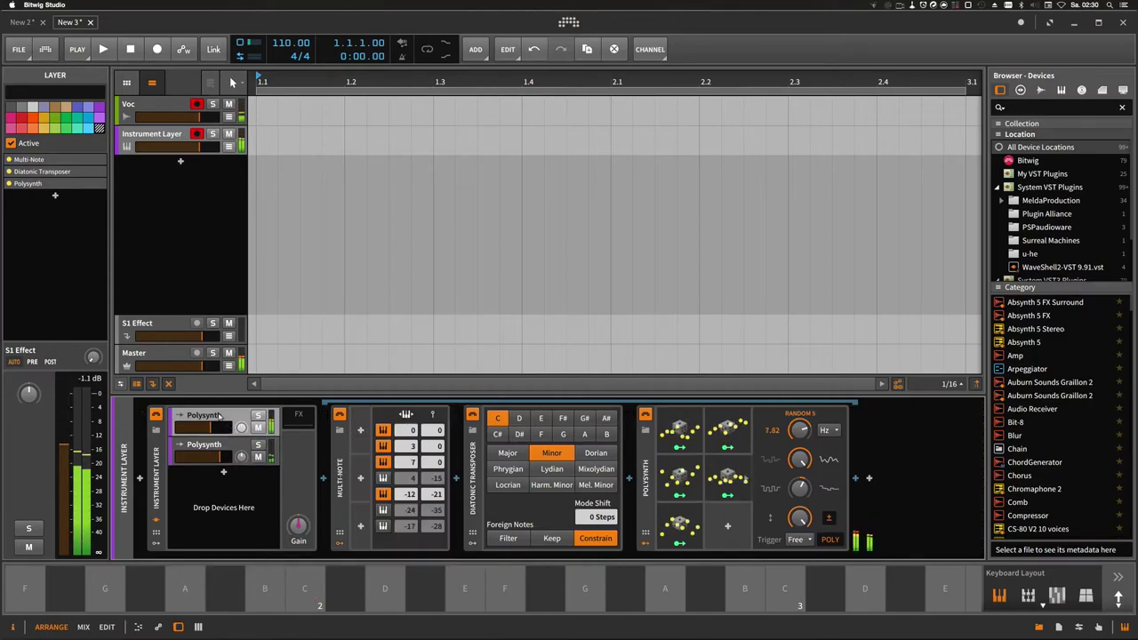
{"action": "type", "text": "Pad"}
{"action": "key", "text": "Return"}
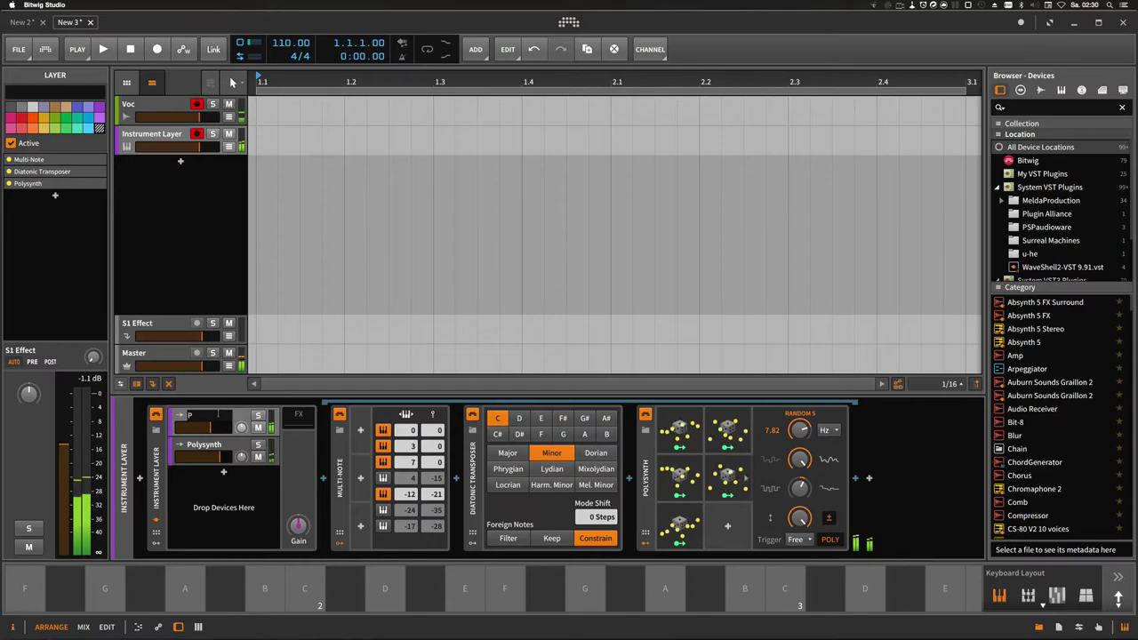
{"action": "double_click", "coordinate": [207, 444]}
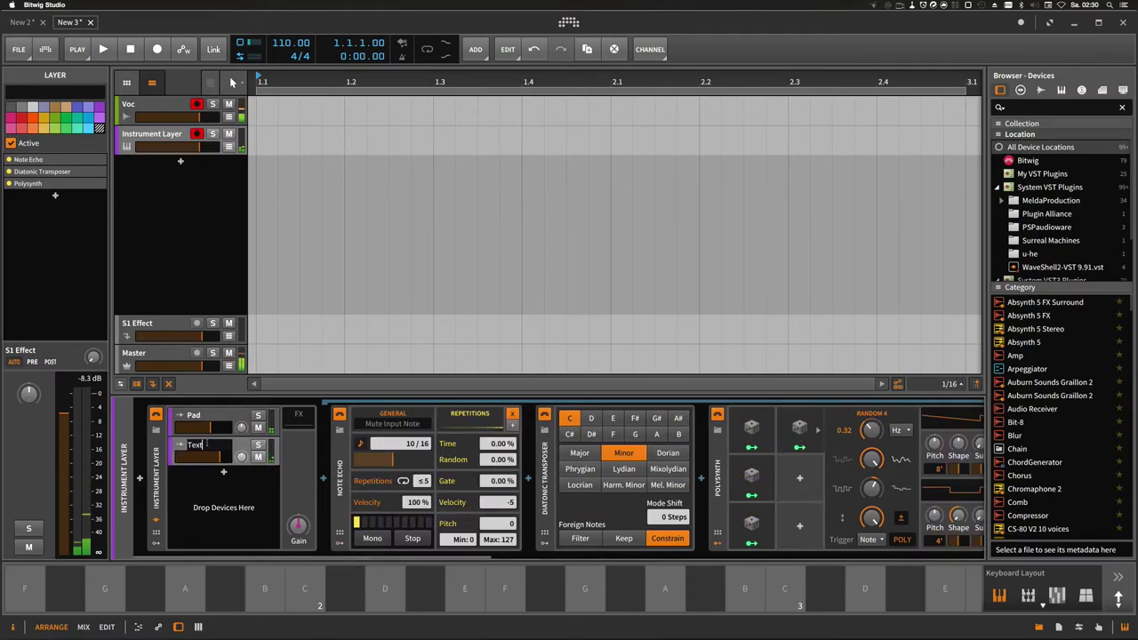
{"action": "type", "text": "Texture"}
{"action": "key", "text": "Return"}
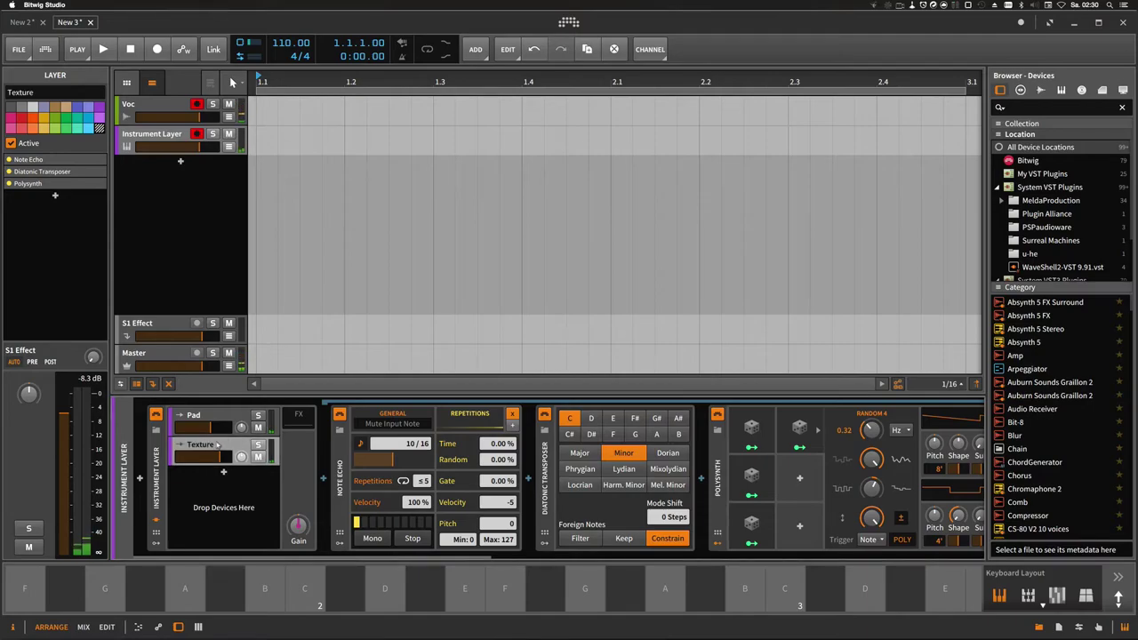
{"action": "left_click_drag", "start_coordinate": [220, 457], "coordinate": [218, 456]}
Add a third layer containing a Polysynth to the Instrument Layer and solo it.
{"action": "left_click", "coordinate": [223, 471]}
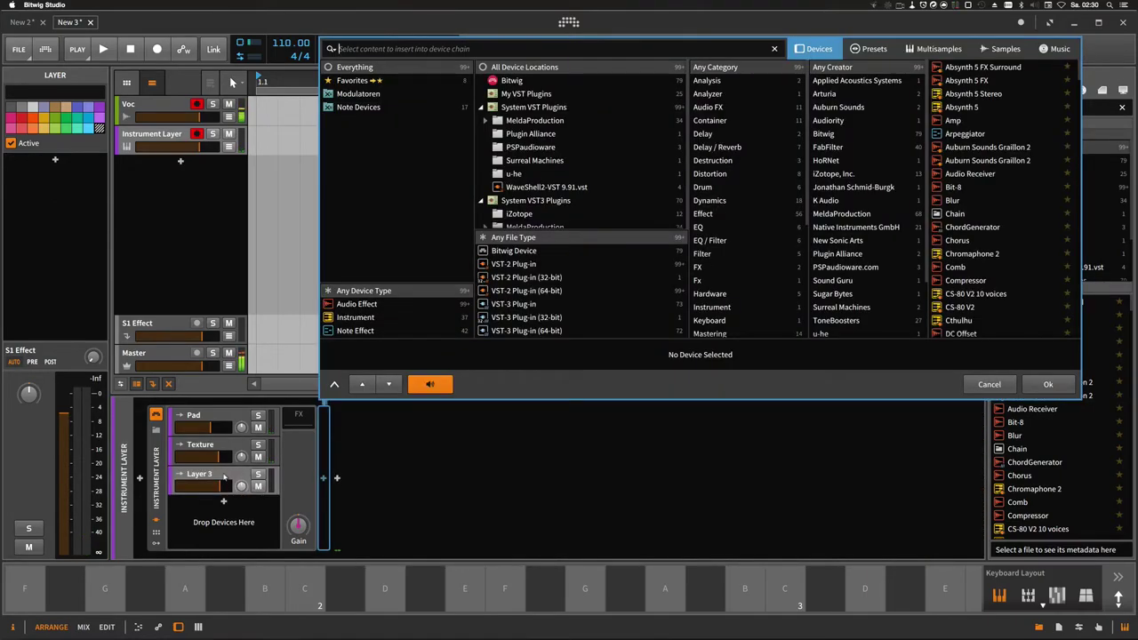
{"action": "type", "text": "poly"}
{"action": "key", "text": "Down"}
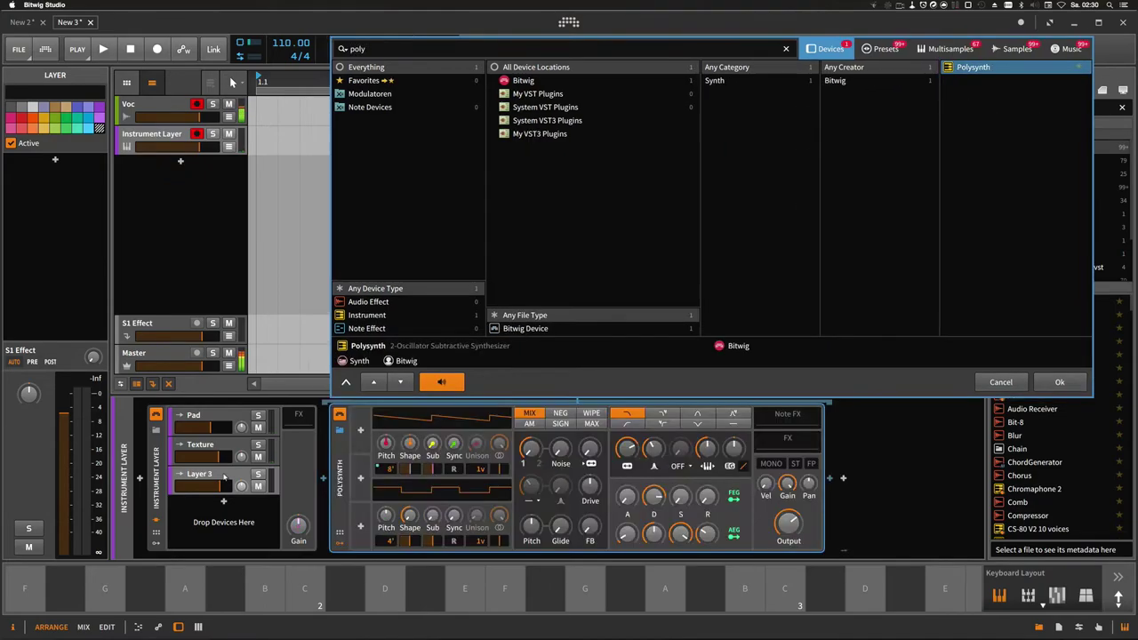
{"action": "key", "text": "Return"}
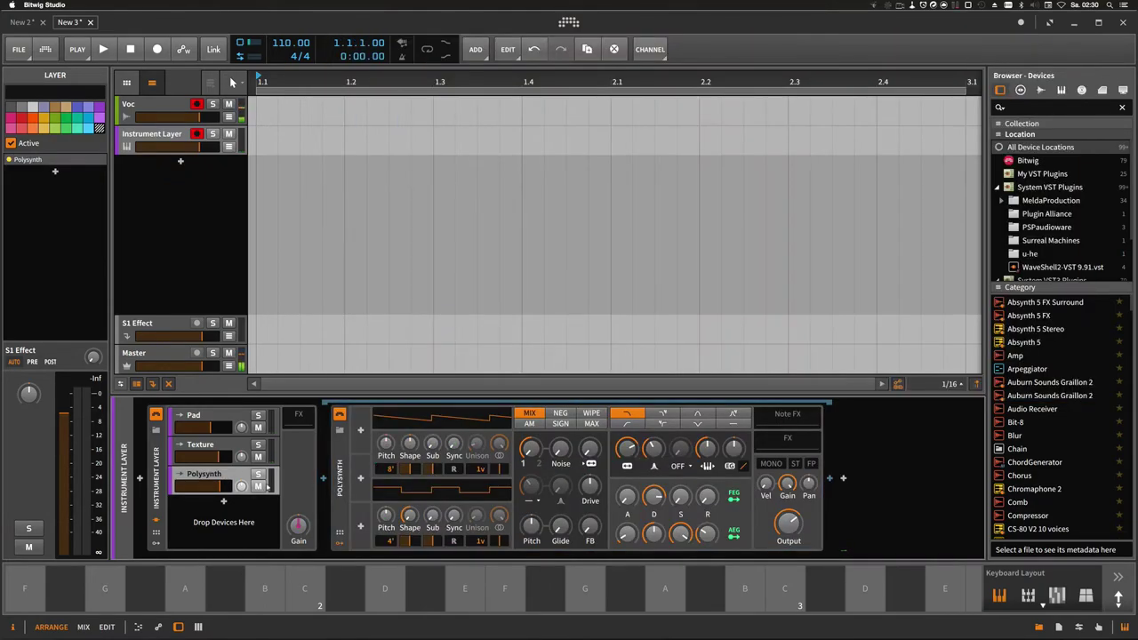
{"action": "left_click", "coordinate": [258, 475]}
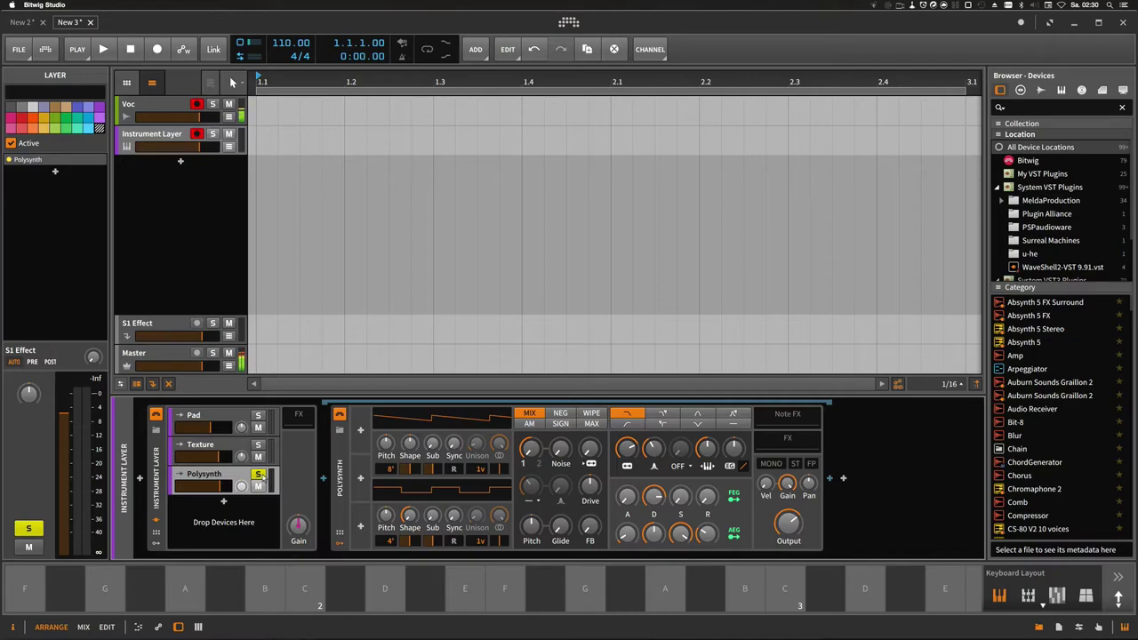
Lengthen the third Polysynth's filter envelope decay and set oscillator 1 to 5 unison voices while auditioning a note.
{"action": "key", "text": "a"}
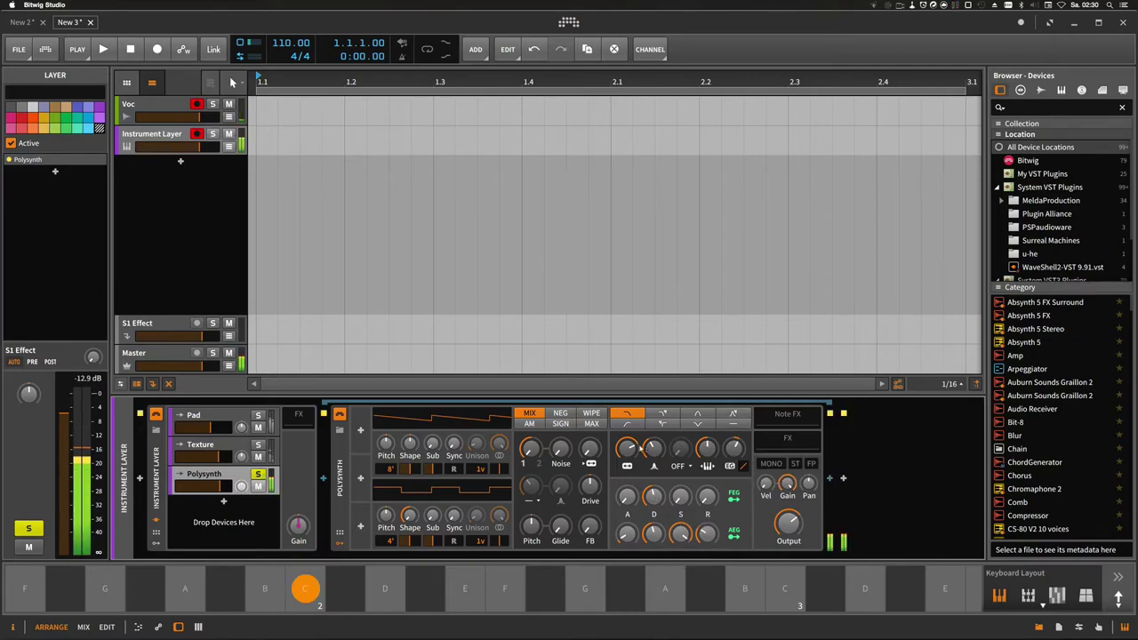
{"action": "left_click_drag", "start_coordinate": [652, 497], "coordinate": [654, 480]}
{"action": "left_click_drag", "start_coordinate": [480, 469], "coordinate": [480, 453]}
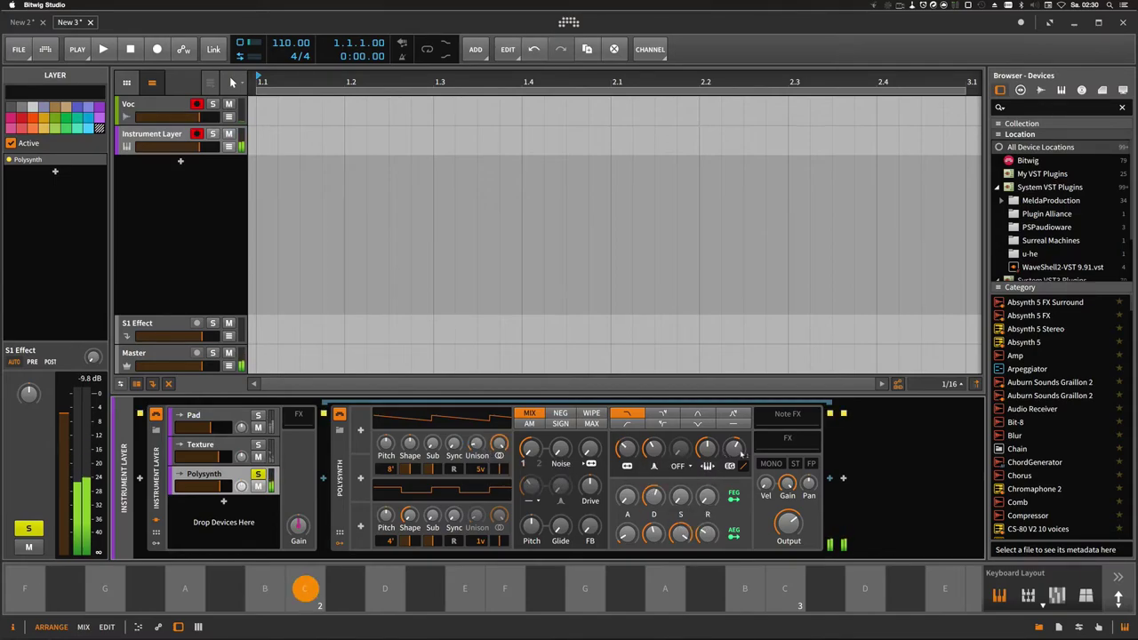
Switch the third Polysynth's filter to the second type, adjust its resonance and envelope decay, and set oscillator 1 to 4'.
{"action": "left_click", "coordinate": [662, 414]}
{"action": "left_click_drag", "start_coordinate": [654, 449], "coordinate": [627, 441]}
{"action": "left_click_drag", "start_coordinate": [653, 497], "coordinate": [654, 478]}
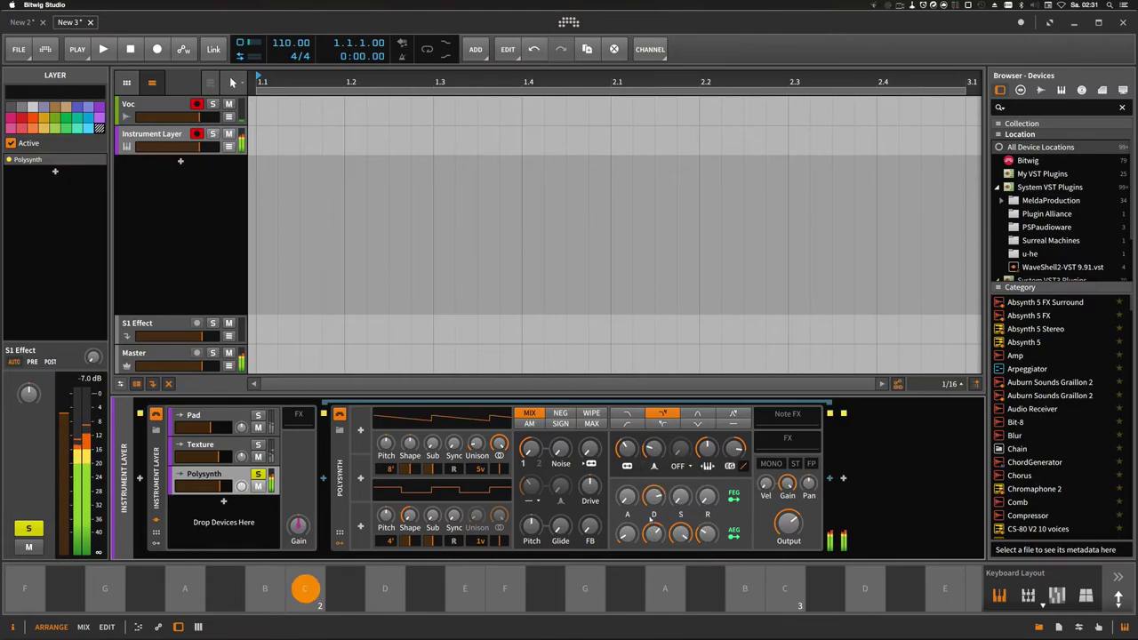
{"action": "left_click_drag", "start_coordinate": [391, 471], "coordinate": [391, 454]}
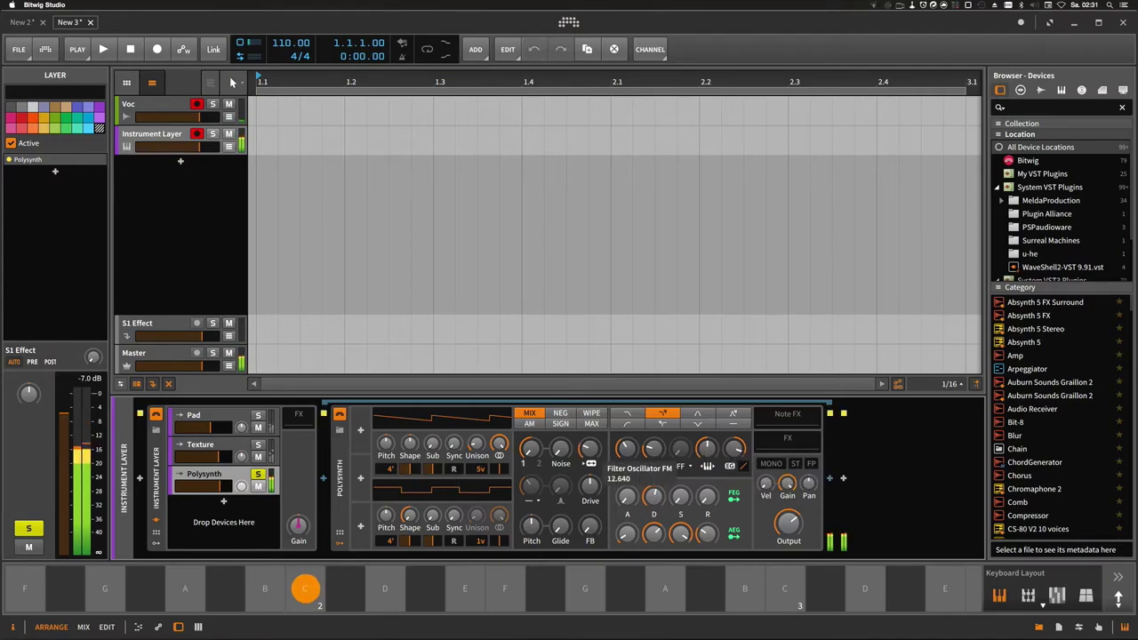
Insert a Reverb after the third layer's Polysynth.
{"action": "left_click", "coordinate": [829, 480]}
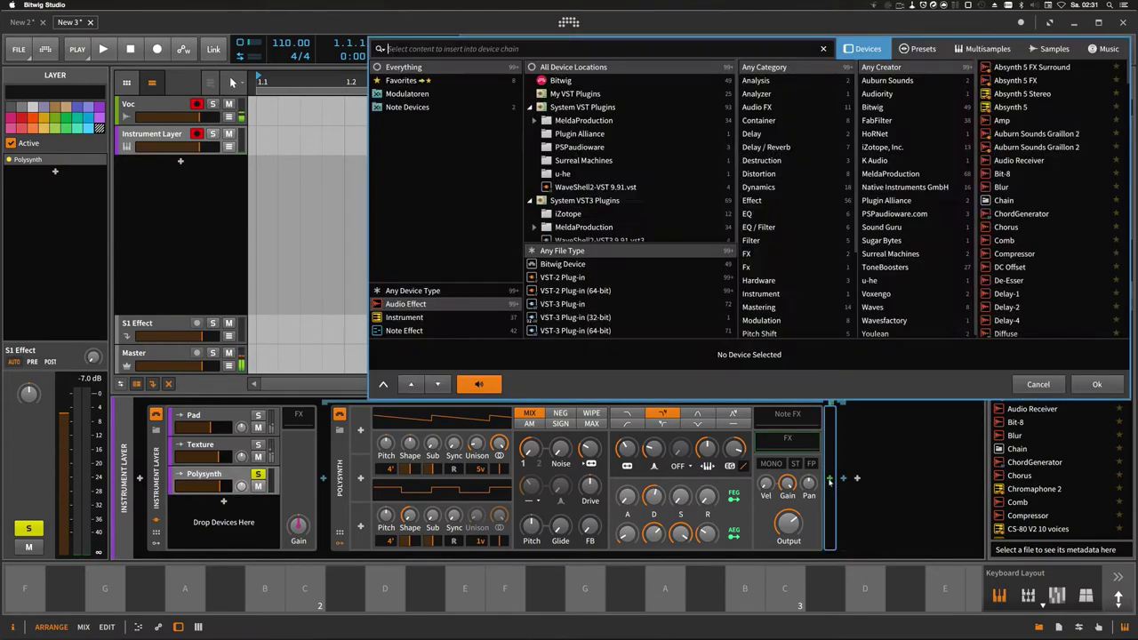
{"action": "type", "text": "rever"}
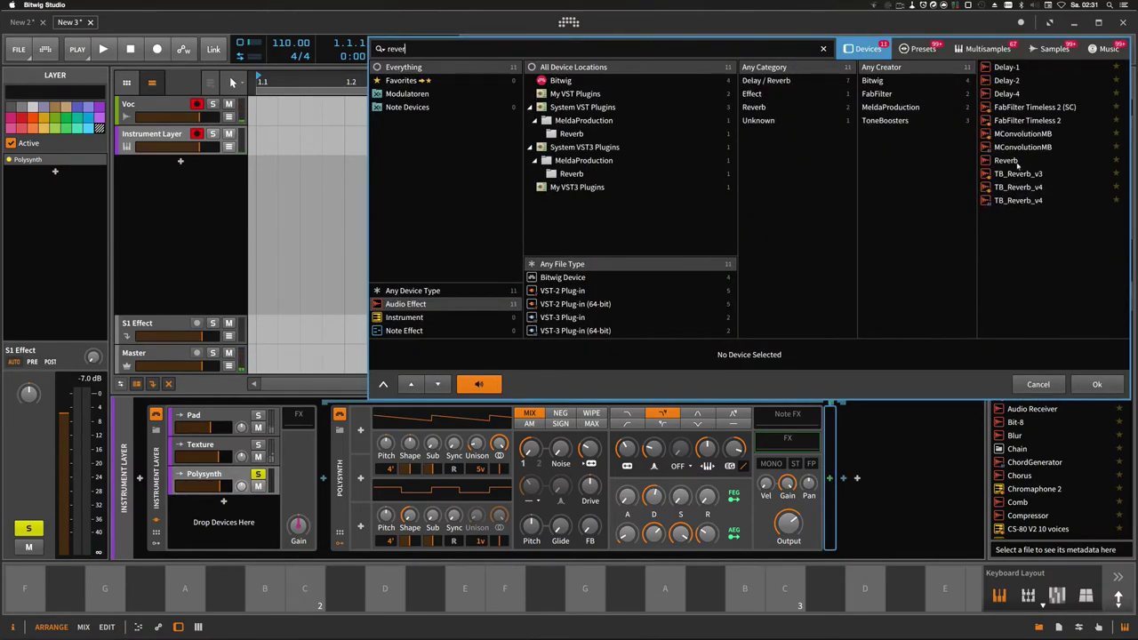
{"action": "double_click", "coordinate": [1014, 161]}
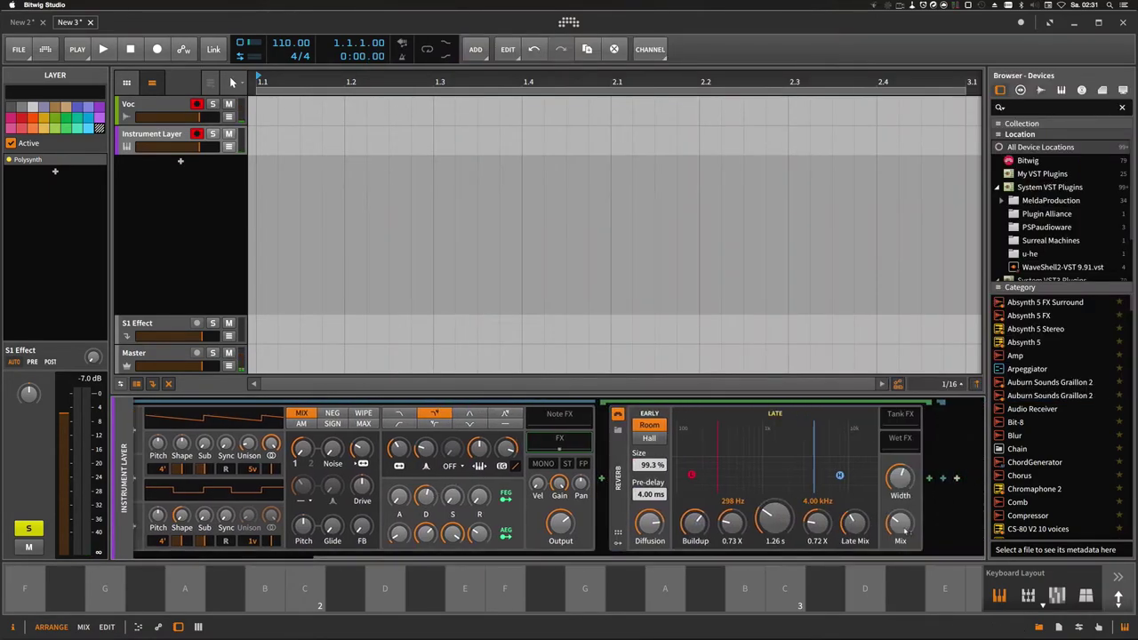
Switch the third layer's Reverb to Hall, adjust its width, set the decay to 26.7 s and audition several notes.
{"action": "left_click_drag", "start_coordinate": [901, 480], "coordinate": [900, 418]}
{"action": "left_click_drag", "start_coordinate": [774, 520], "coordinate": [775, 427]}
{"action": "left_click", "coordinate": [650, 439]}
{"action": "key", "text": "a"}
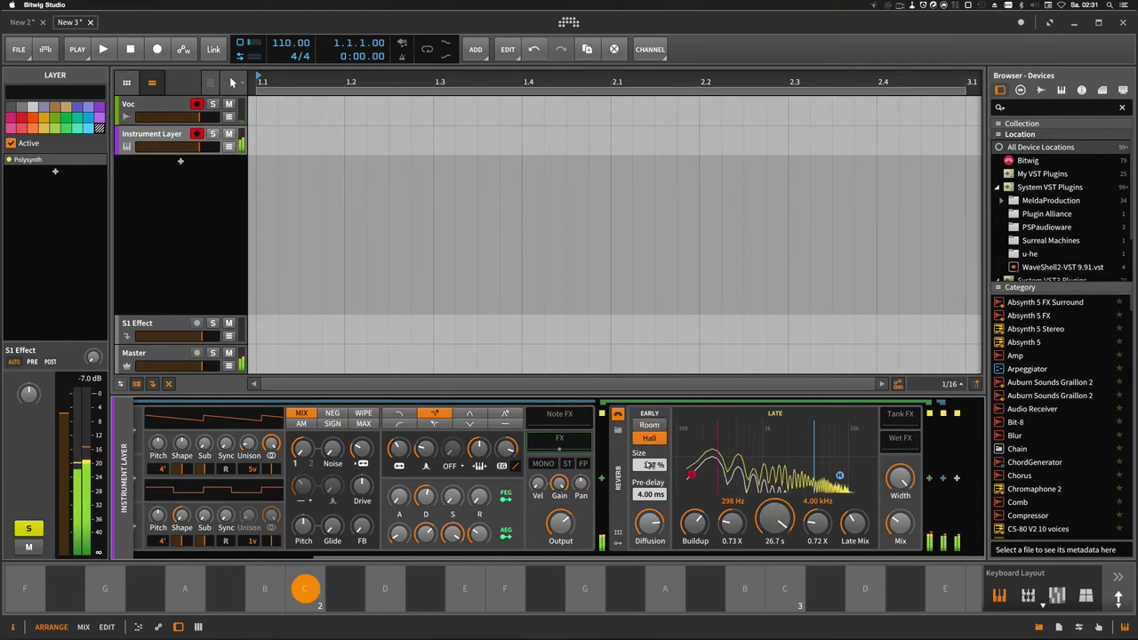
{"action": "key", "text": "s"}
{"action": "key", "text": "z"}
{"action": "key", "text": "g"}
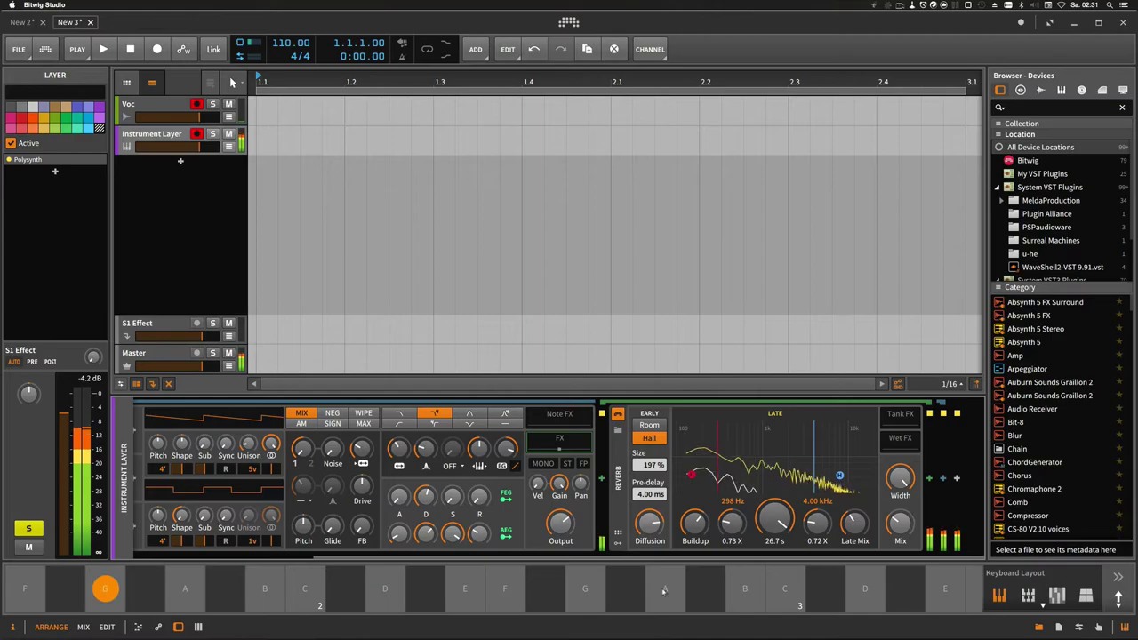
Insert an EQ-2 after the third layer's Reverb.
{"action": "left_click", "coordinate": [931, 479]}
{"action": "type", "text": "eq"}
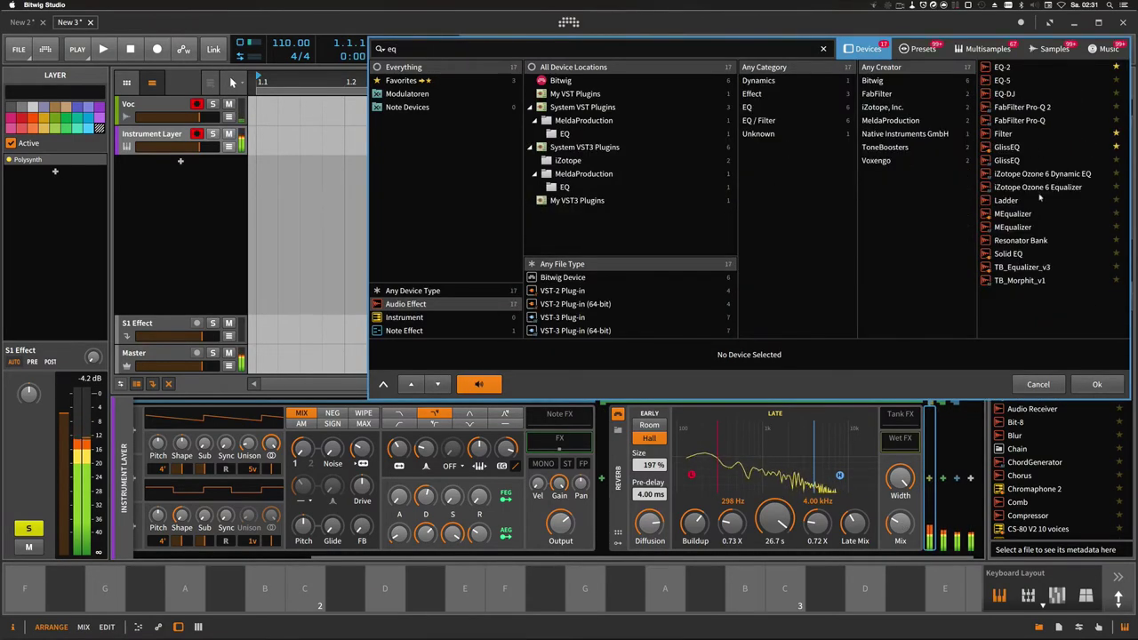
{"action": "key", "text": "Down"}
{"action": "key", "text": "Return"}
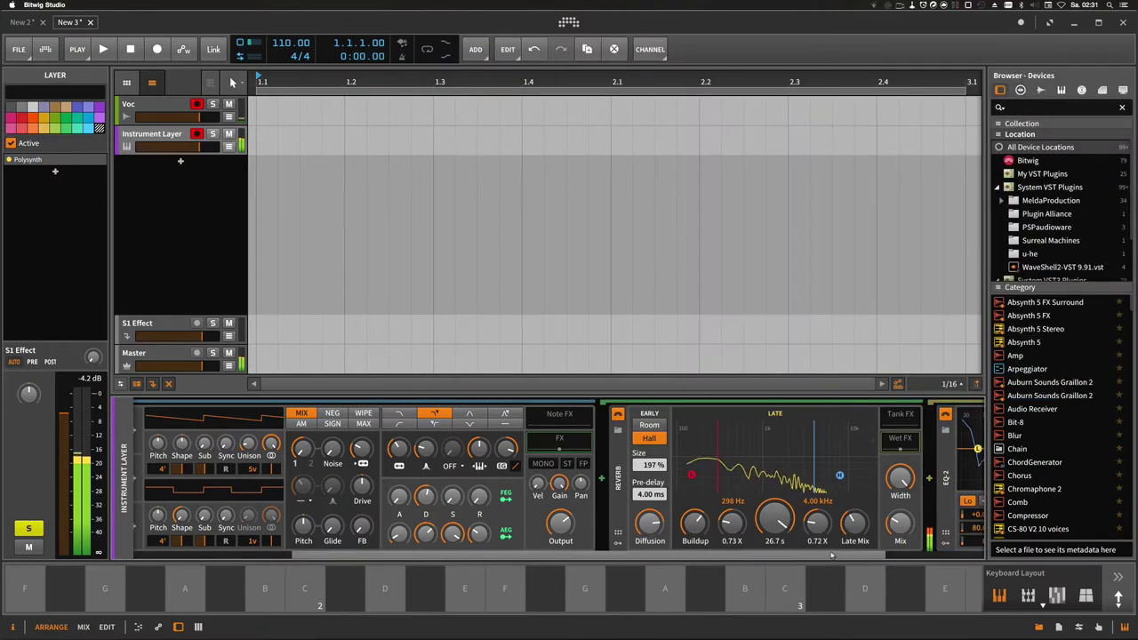
Set the EQ-2's low band to a low cut at 93.3 Hz and its high band to a high cut at 2.47 kHz.
{"action": "left_click", "coordinate": [850, 501]}
{"action": "left_click", "coordinate": [864, 526]}
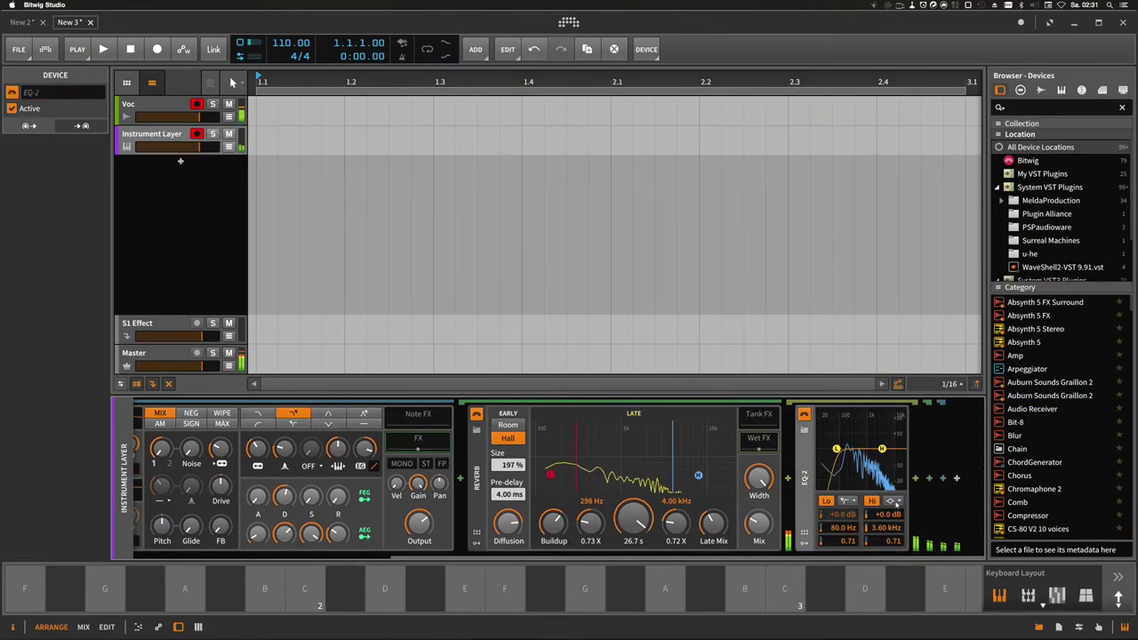
{"action": "left_click", "coordinate": [893, 501]}
{"action": "left_click", "coordinate": [905, 526]}
{"action": "left_click_drag", "start_coordinate": [889, 527], "coordinate": [849, 522]}
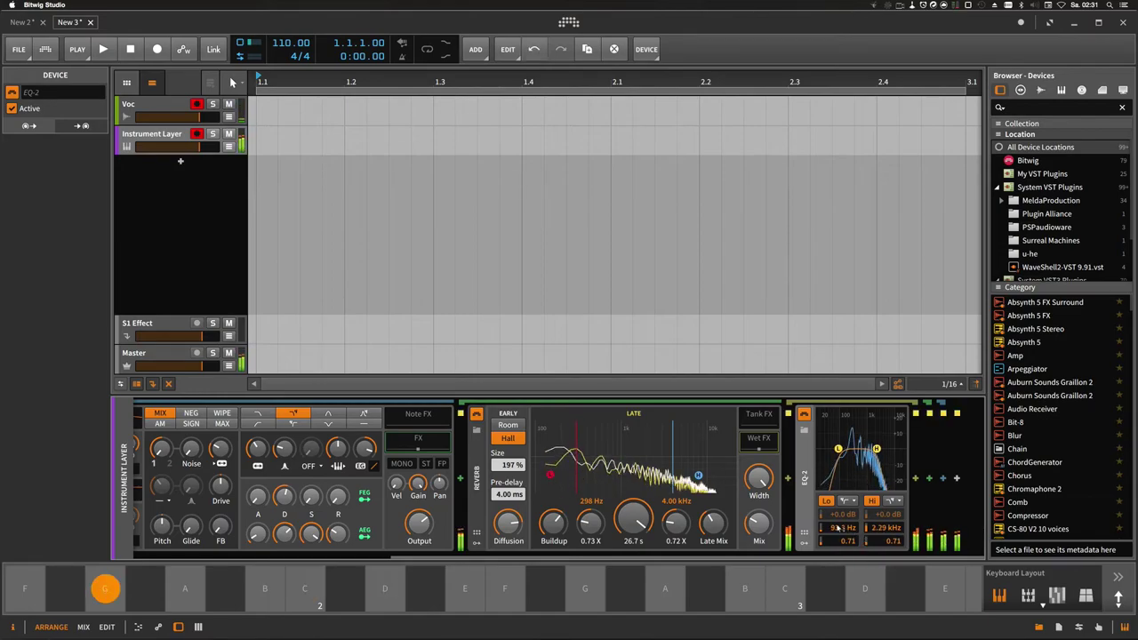
{"action": "left_click_drag", "start_coordinate": [891, 527], "coordinate": [893, 523]}
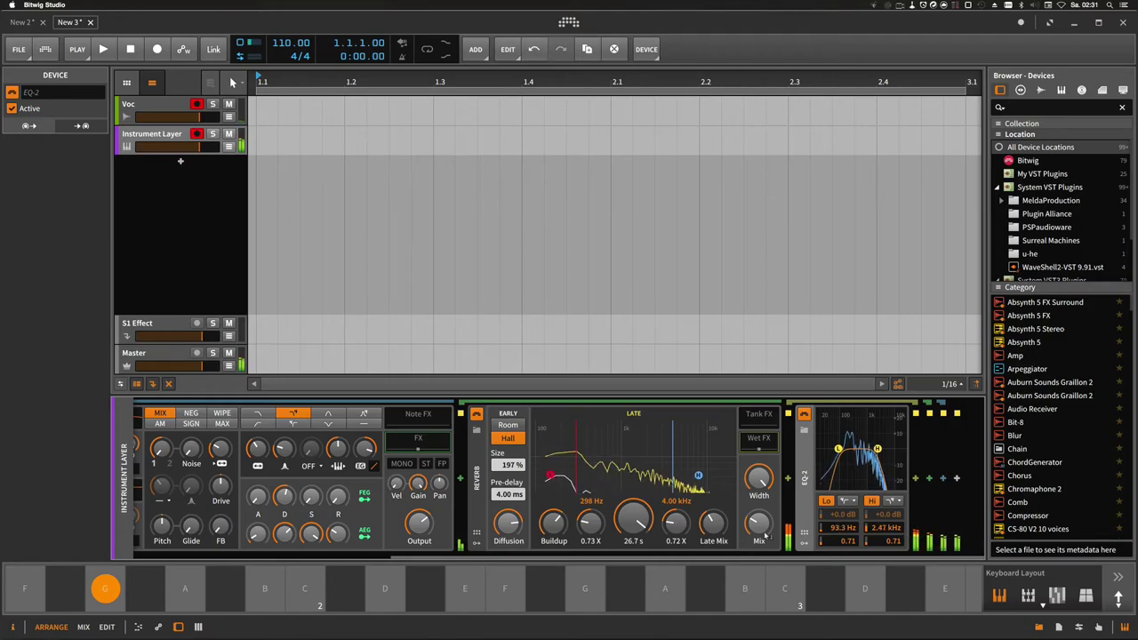
Adjust the third layer's Reverb mix and shorten its decay to 11.7 s.
{"action": "left_click_drag", "start_coordinate": [758, 532], "coordinate": [763, 525]}
{"action": "left_click_drag", "start_coordinate": [633, 521], "coordinate": [639, 538]}
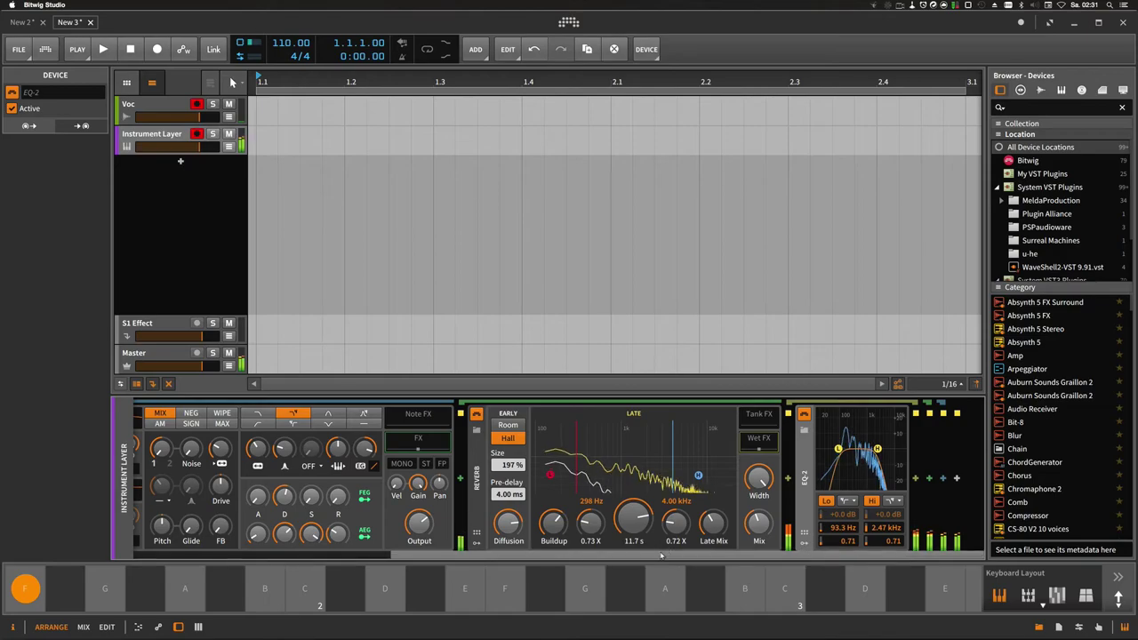
Insert a Diatonic Transposer before the third layer's Polysynth and set its scale to C Minor.
{"action": "left_click_drag", "start_coordinate": [702, 556], "coordinate": [529, 549]}
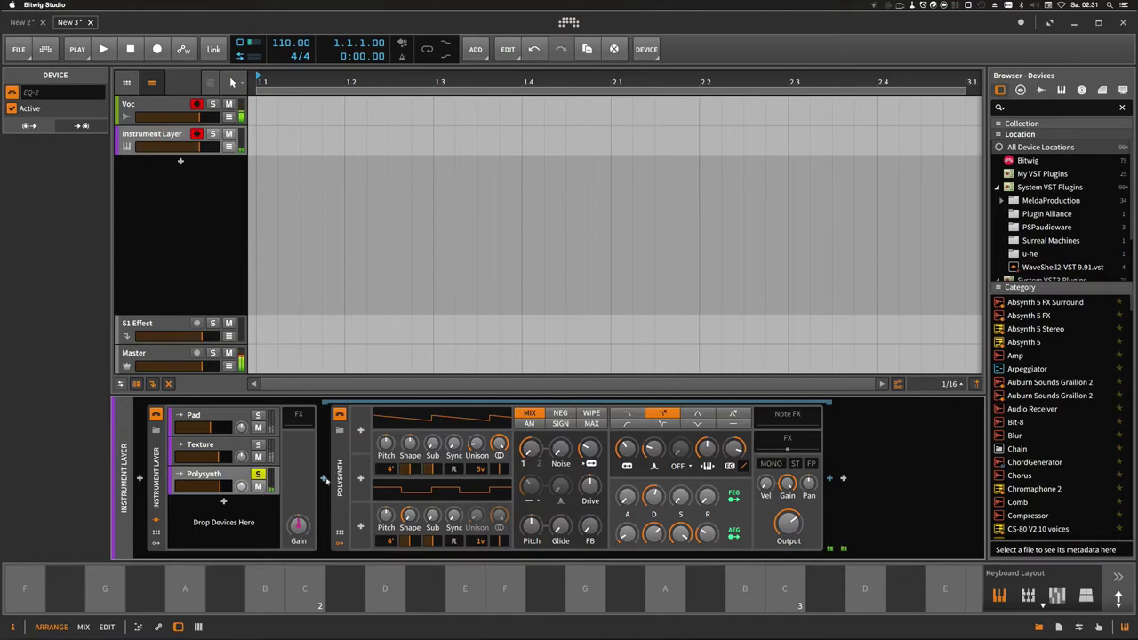
{"action": "left_click", "coordinate": [325, 479]}
{"action": "type", "text": "dia"}
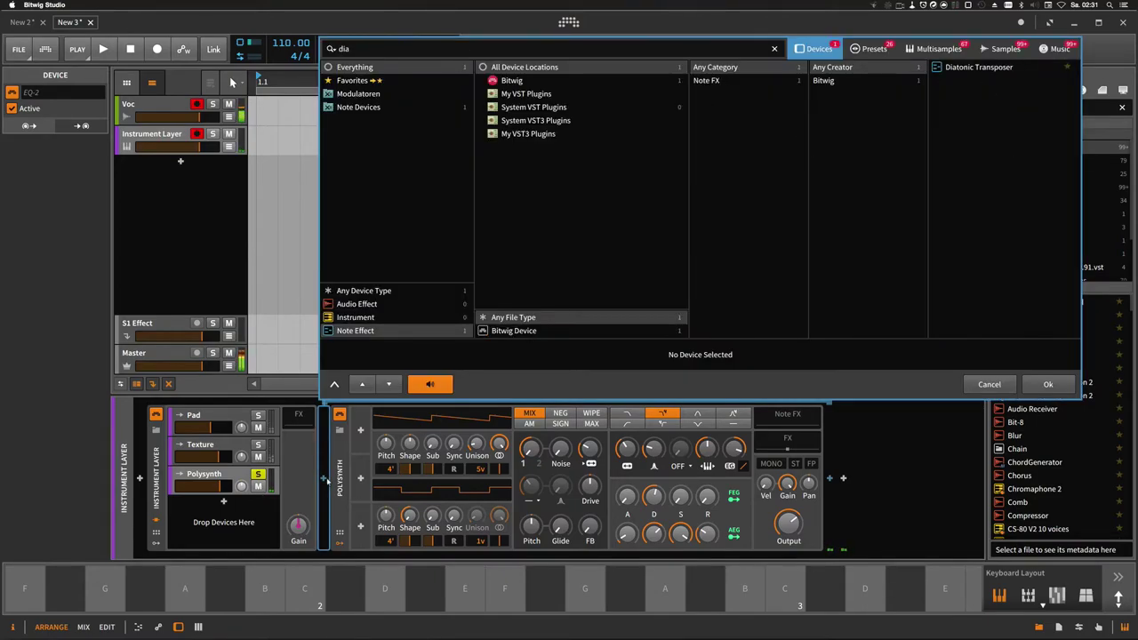
{"action": "key", "text": "Return"}
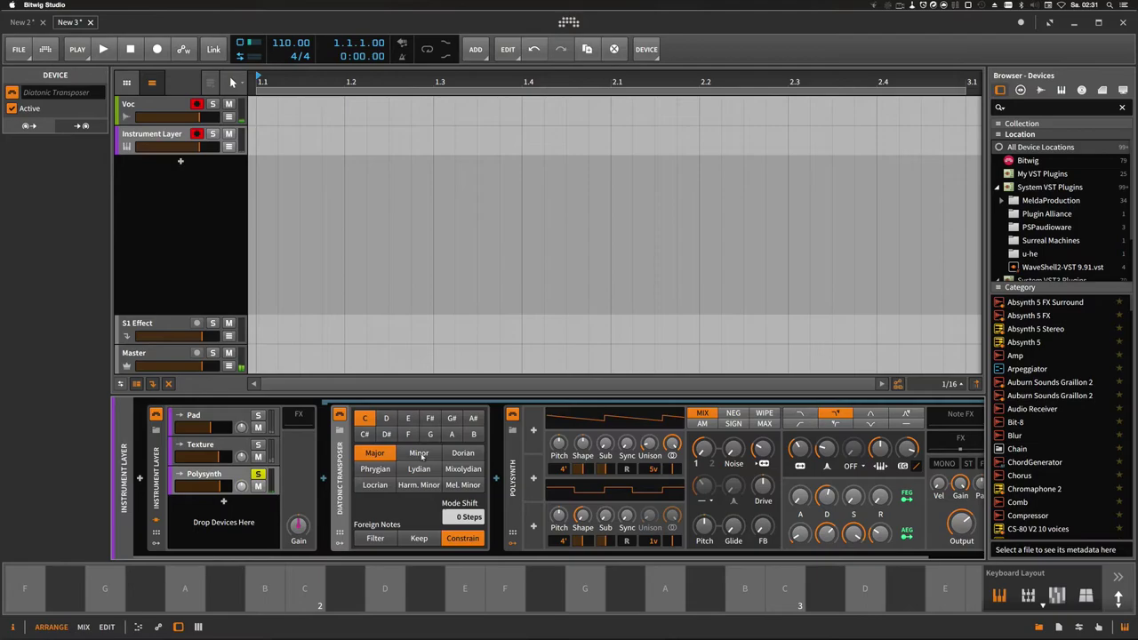
{"action": "left_click", "coordinate": [423, 456]}
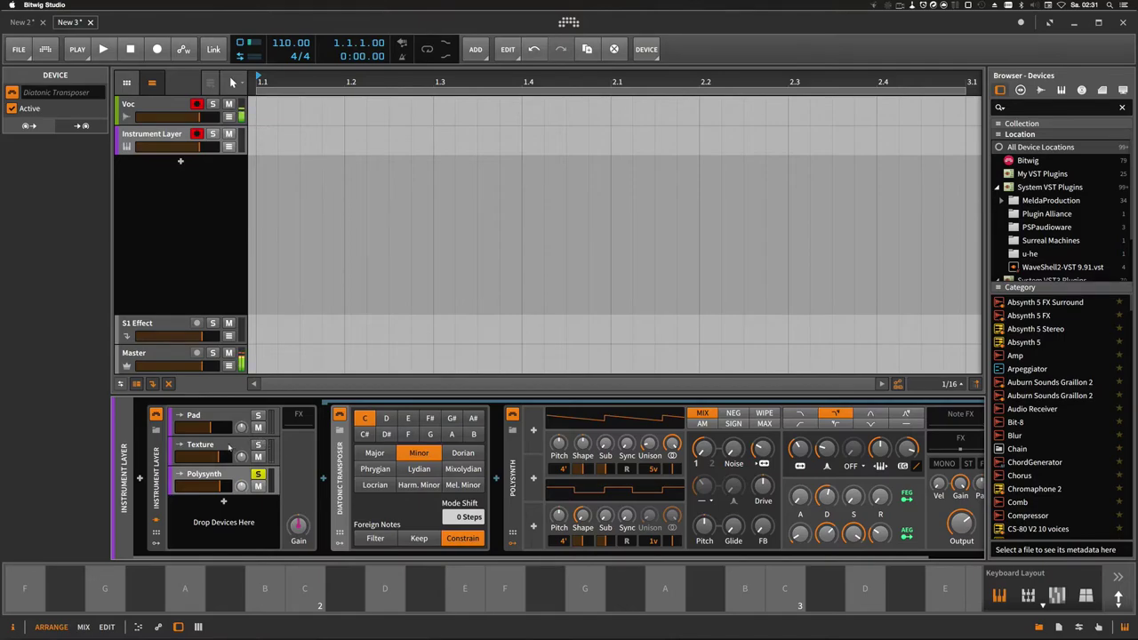
Copy the Pad layer's Multi-Note to the start of the Polysynth layer's chain and audition a few chords.
{"action": "left_click", "coordinate": [228, 447]}
{"action": "left_click", "coordinate": [229, 423]}
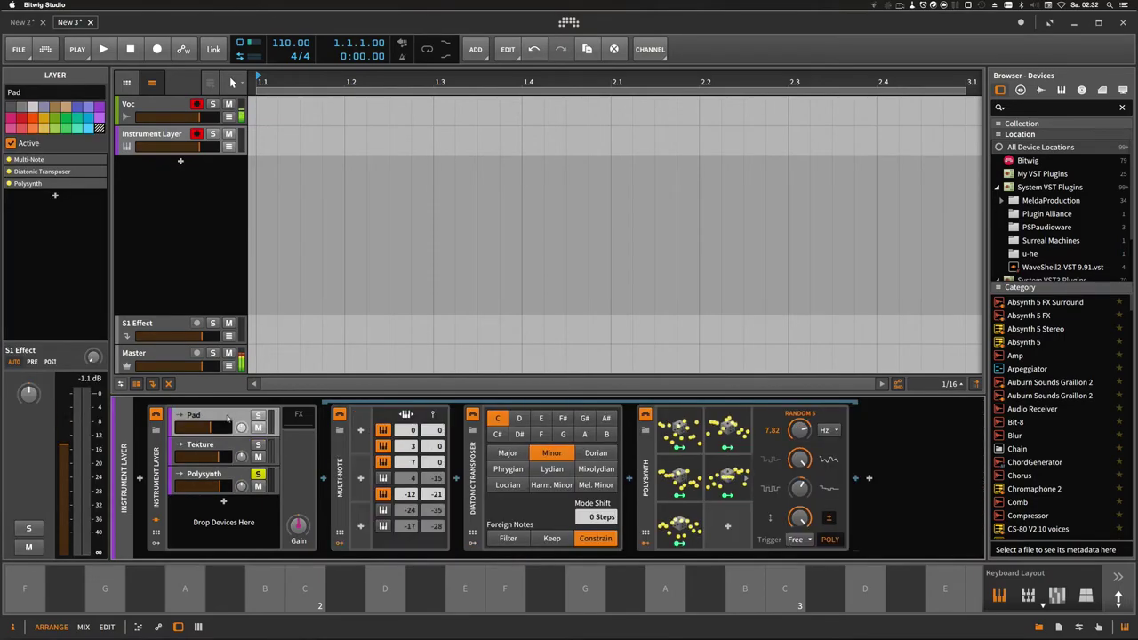
{"action": "left_click", "coordinate": [346, 479]}
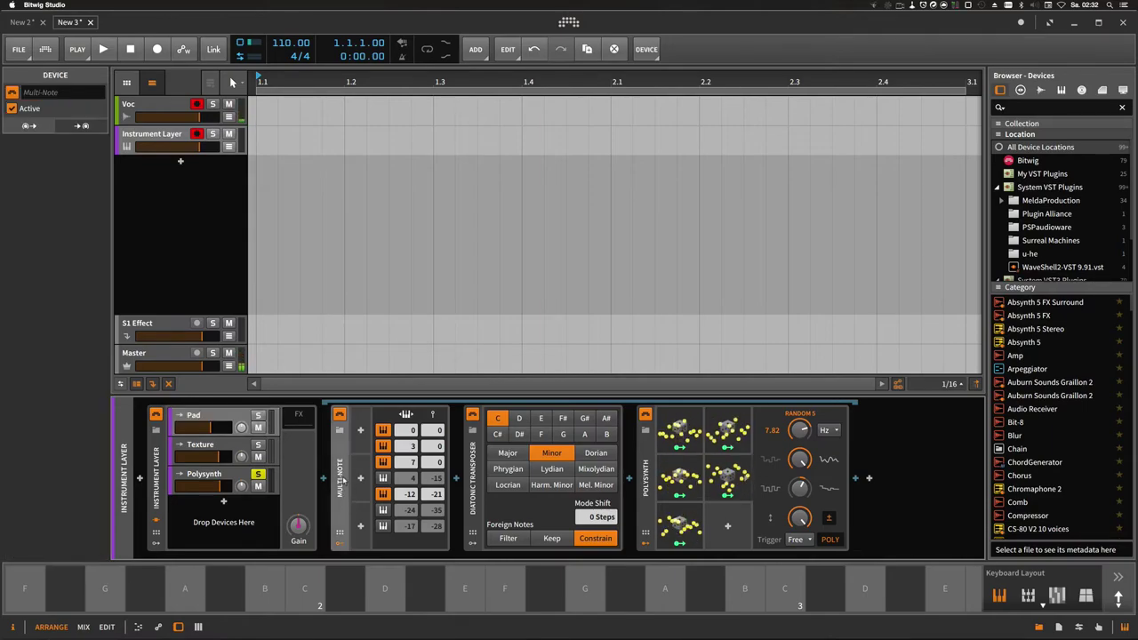
{"action": "left_click", "coordinate": [236, 485]}
{"action": "left_click_drag", "start_coordinate": [302, 477], "coordinate": [334, 478]}
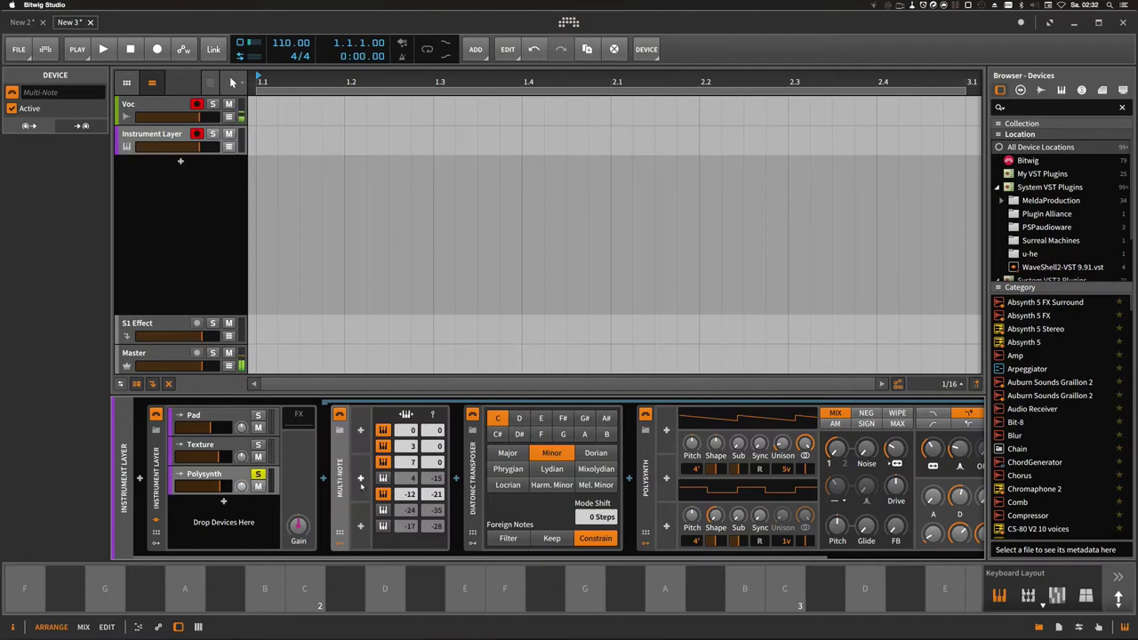
{"action": "key", "text": "a"}
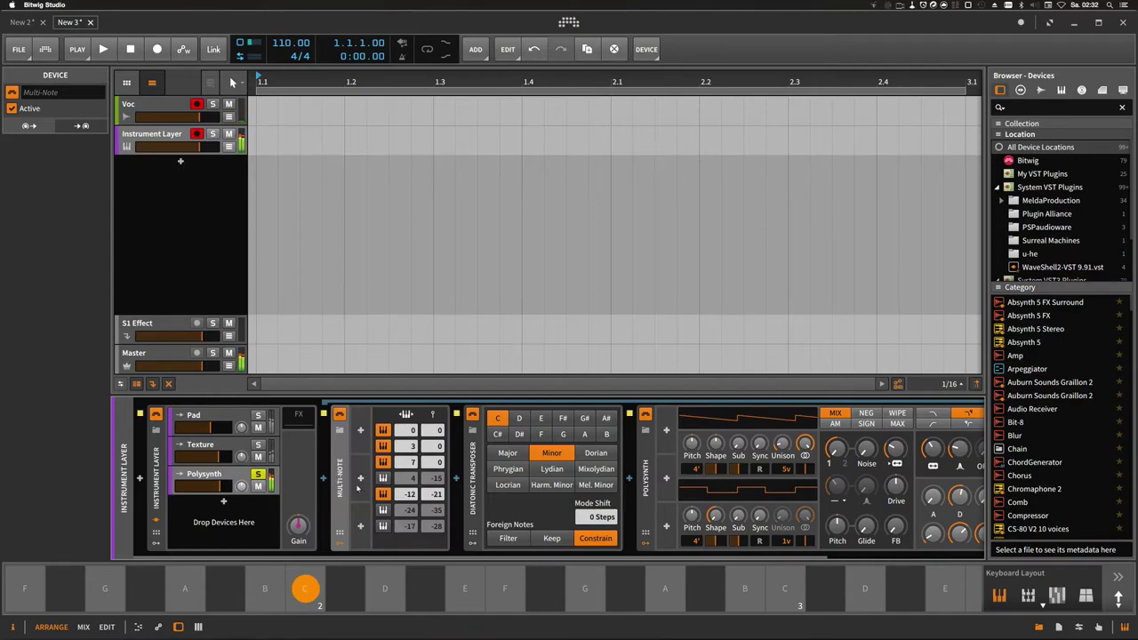
{"action": "key", "text": "s"}
{"action": "key", "text": "g"}
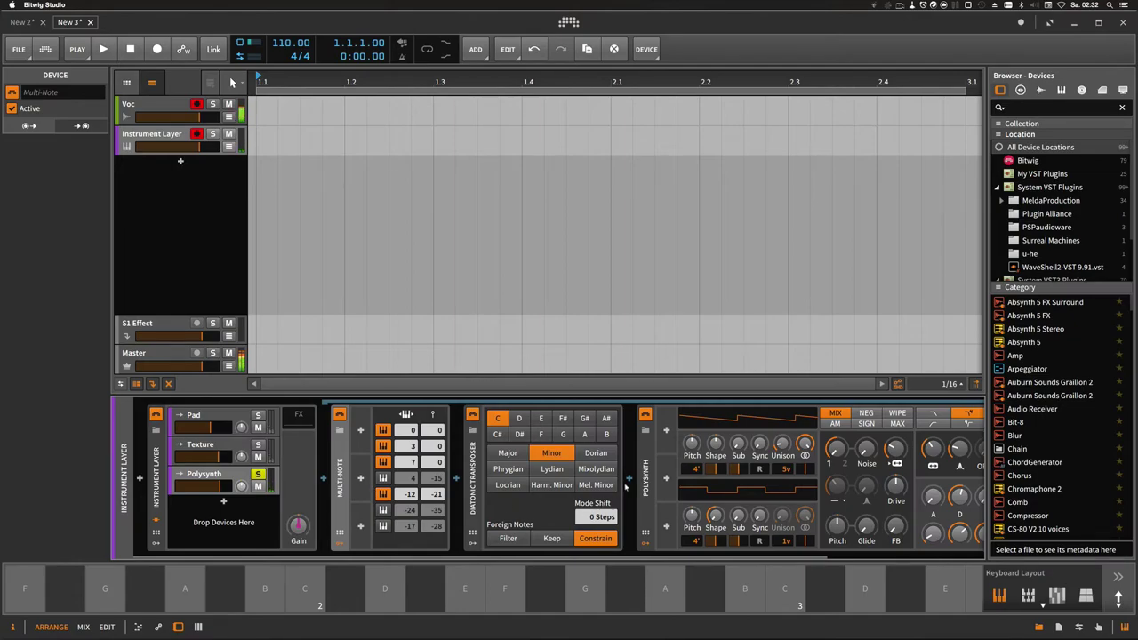
Insert the Cthulhu plug-in between the third layer's Diatonic Transposer and Polysynth.
{"action": "left_click", "coordinate": [629, 479]}
{"action": "type", "text": "cth"}
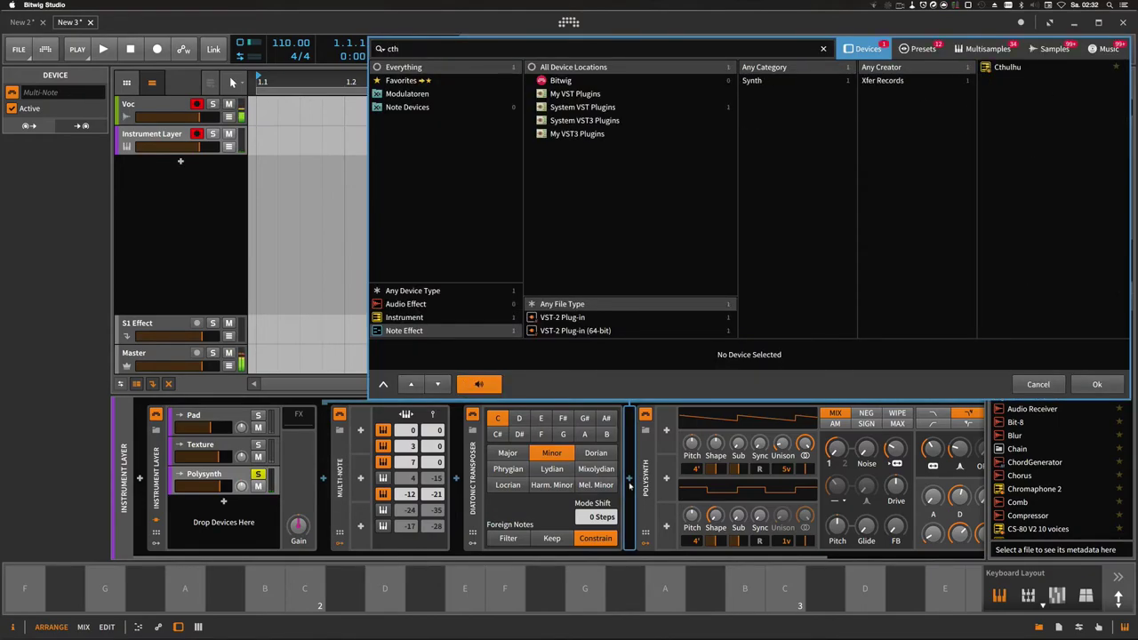
{"action": "key", "text": "Down"}
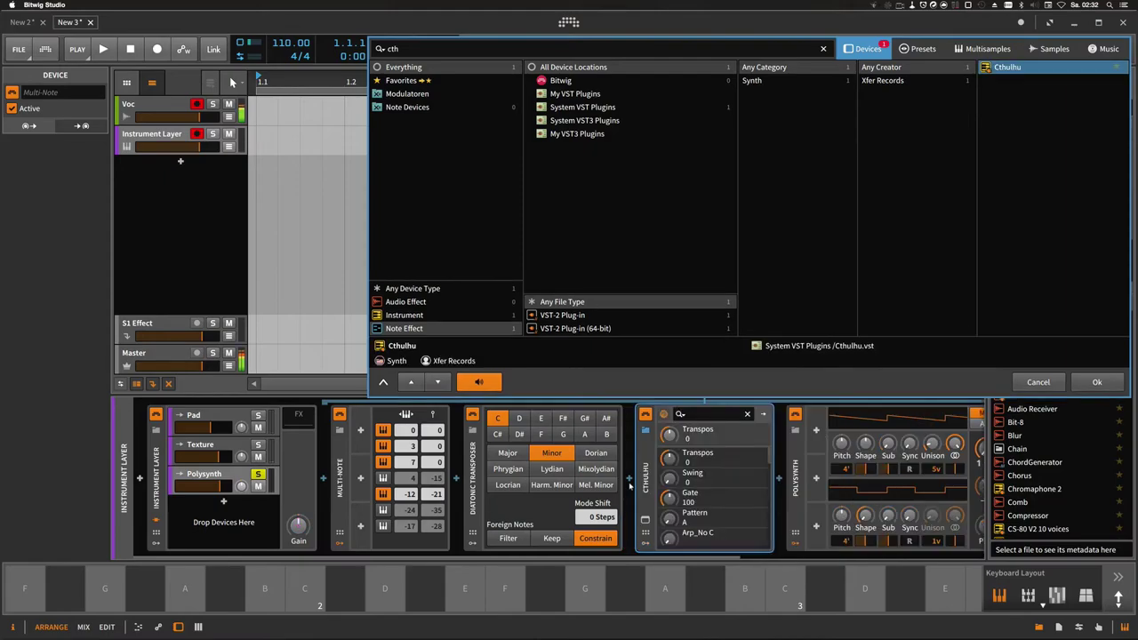
{"action": "key", "text": "Return"}
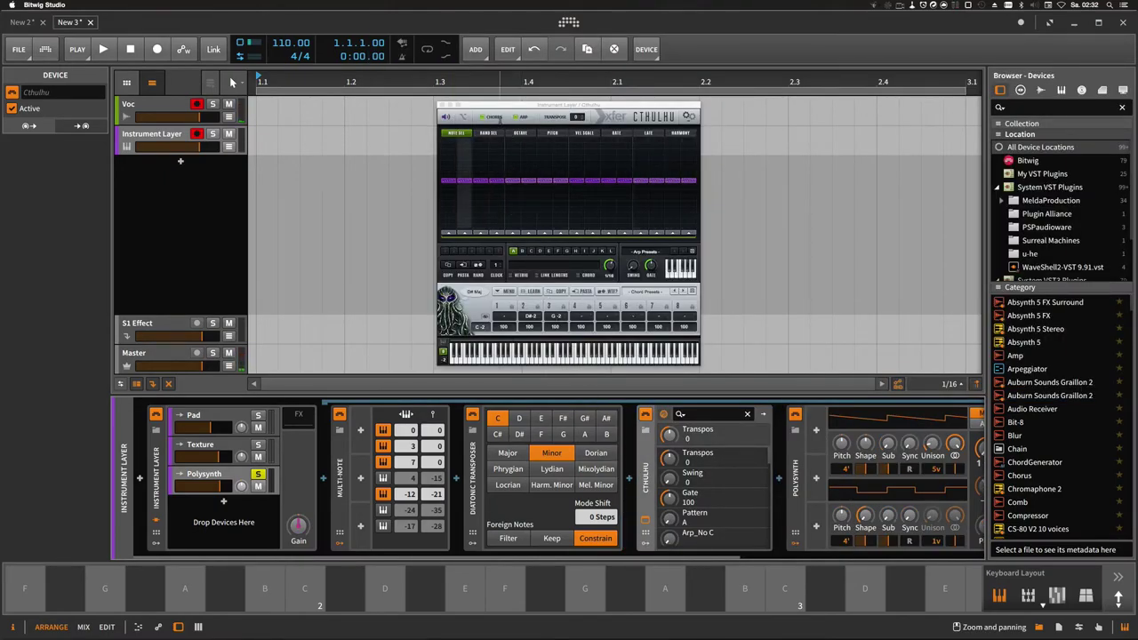
Turn off Cthulhu's chord module and clear all note steps in its arpeggiator pattern.
{"action": "left_click", "coordinate": [491, 117]}
{"action": "left_click_drag", "start_coordinate": [526, 105], "coordinate": [537, 169]}
{"action": "left_click", "coordinate": [460, 296]}
{"action": "left_click_drag", "start_coordinate": [465, 321], "coordinate": [718, 351]}
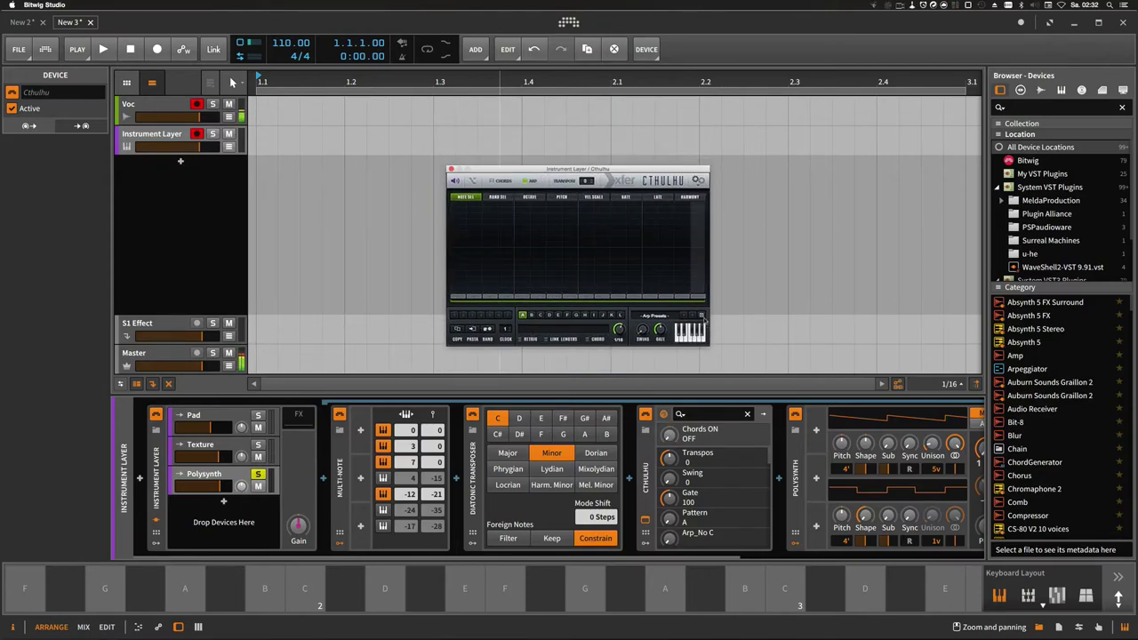
{"action": "mouse_move", "coordinate": [701, 301]}
{"action": "left_mouse_down"}
{"action": "mouse_move", "coordinate": [493, 305]}
{"action": "mouse_move", "coordinate": [701, 301]}
{"action": "left_mouse_up"}
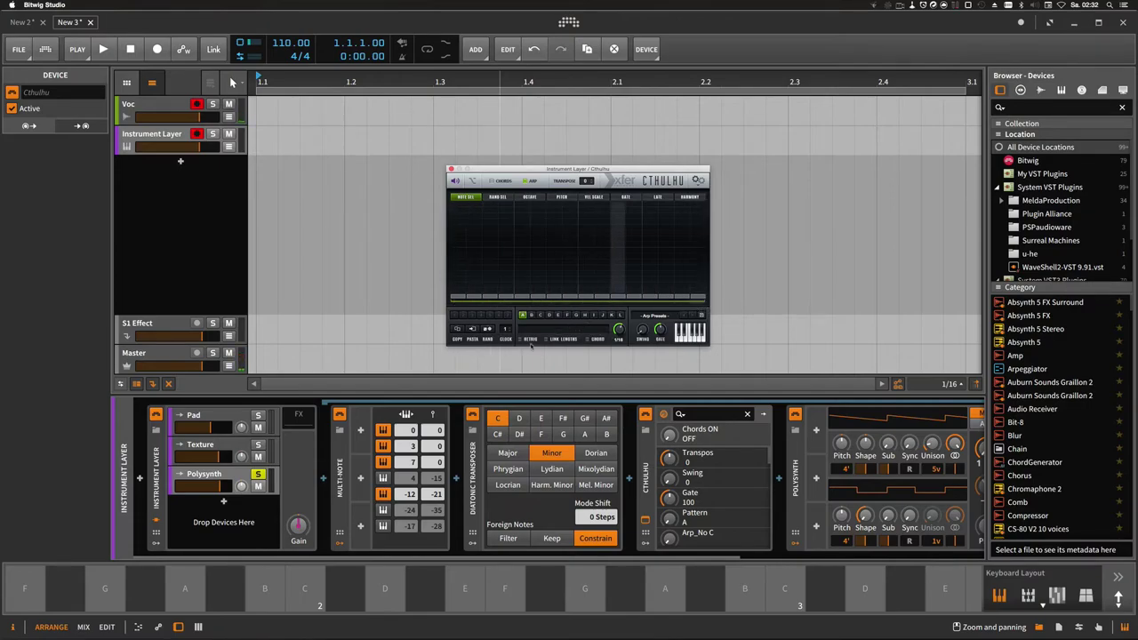
Set Cthulhu's arpeggiator rate to 1/4 and place notes of different heights on pattern steps 1, 5, 11 and 14.
{"action": "left_click_drag", "start_coordinate": [621, 331], "coordinate": [626, 347]}
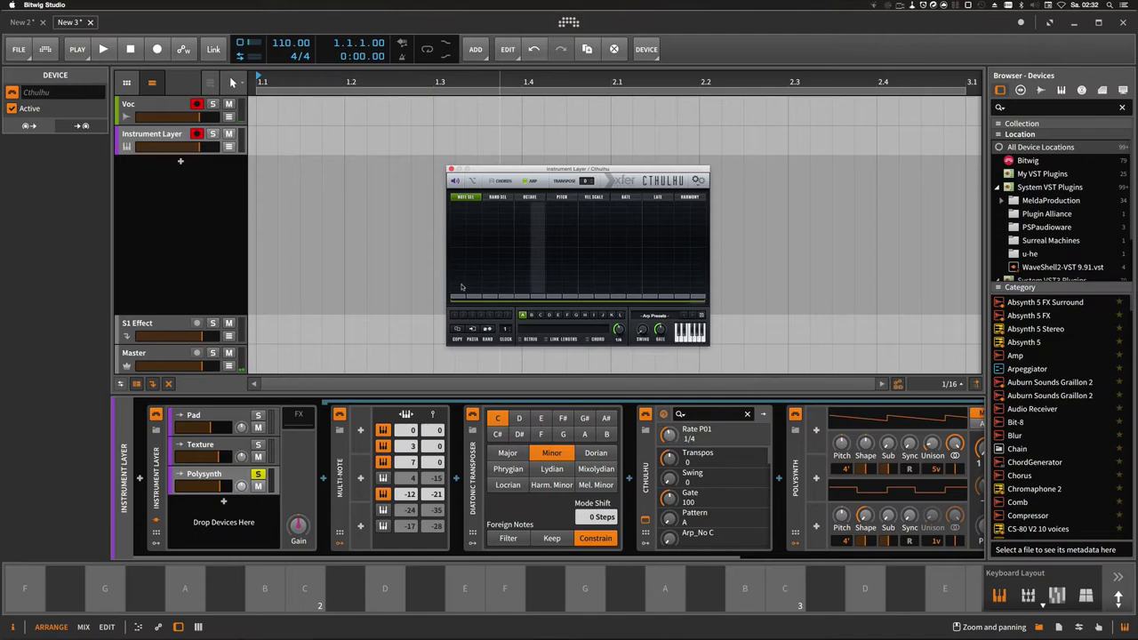
{"action": "left_click", "coordinate": [459, 286]}
{"action": "left_click", "coordinate": [522, 268]}
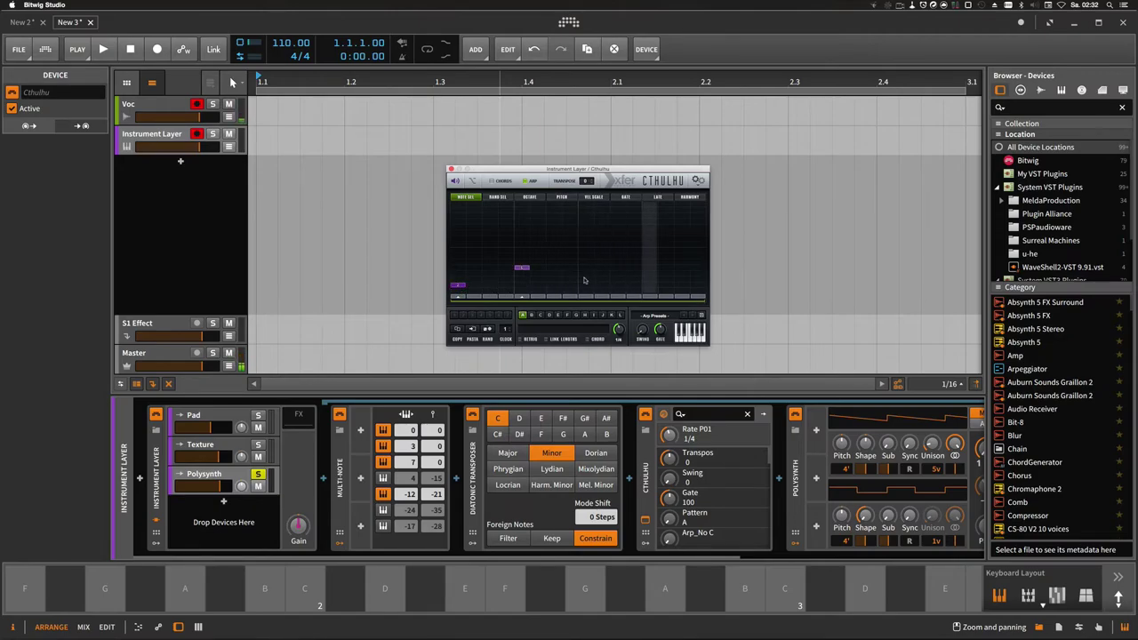
{"action": "left_click", "coordinate": [618, 273]}
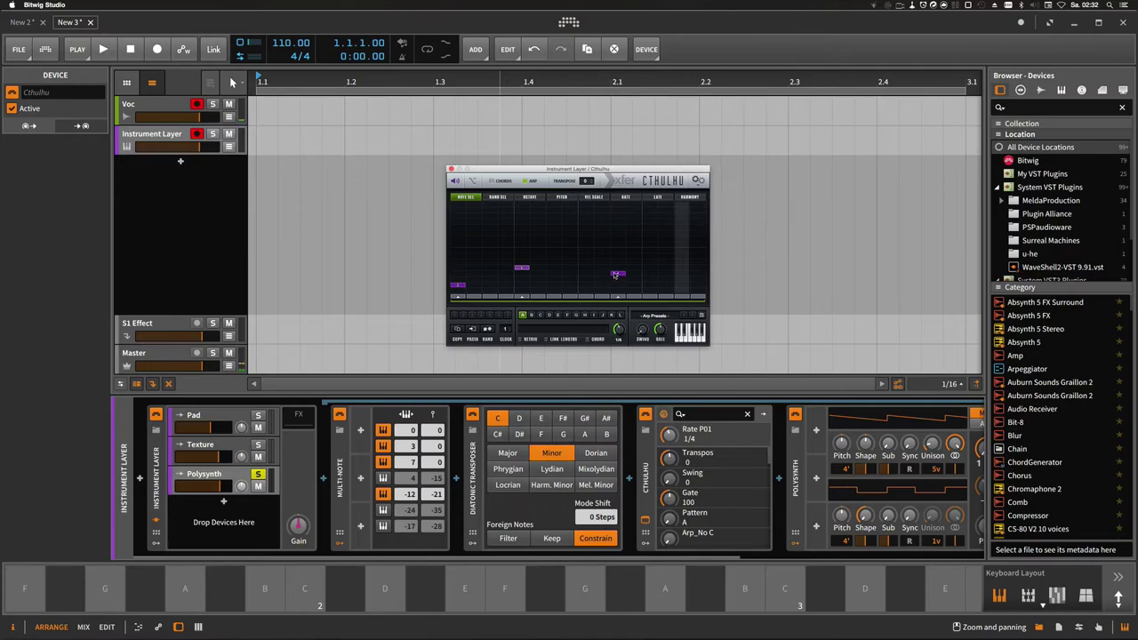
{"action": "left_click", "coordinate": [667, 268]}
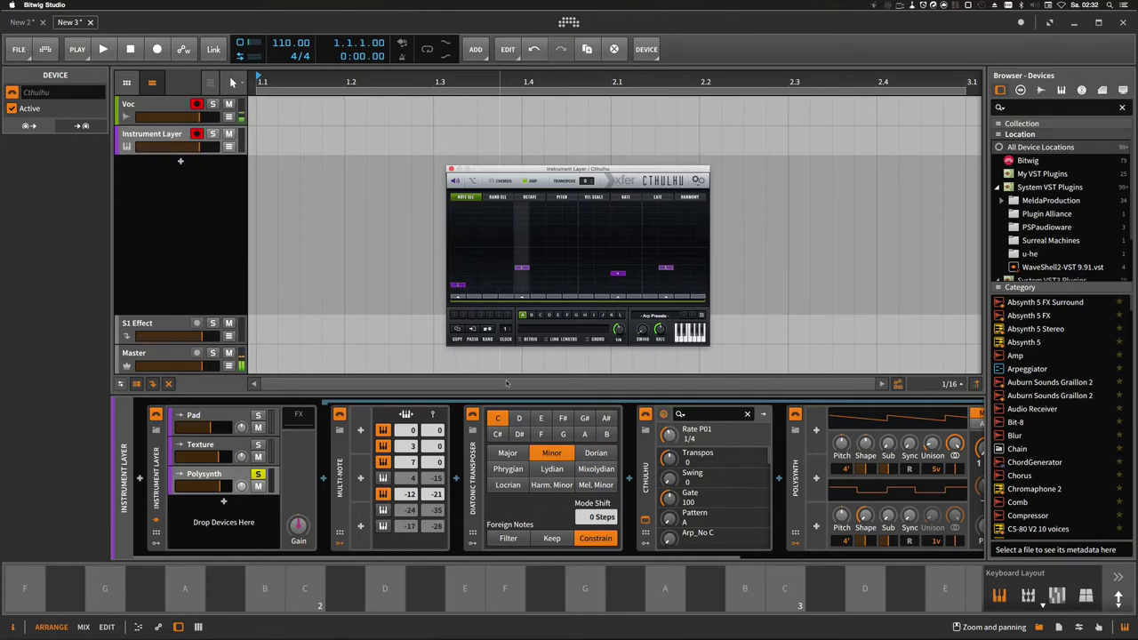
While auditioning a chord, add arpeggiator notes on steps 7 and 16 and lower the notes on steps 11 and 1.
{"action": "key", "text": "a"}
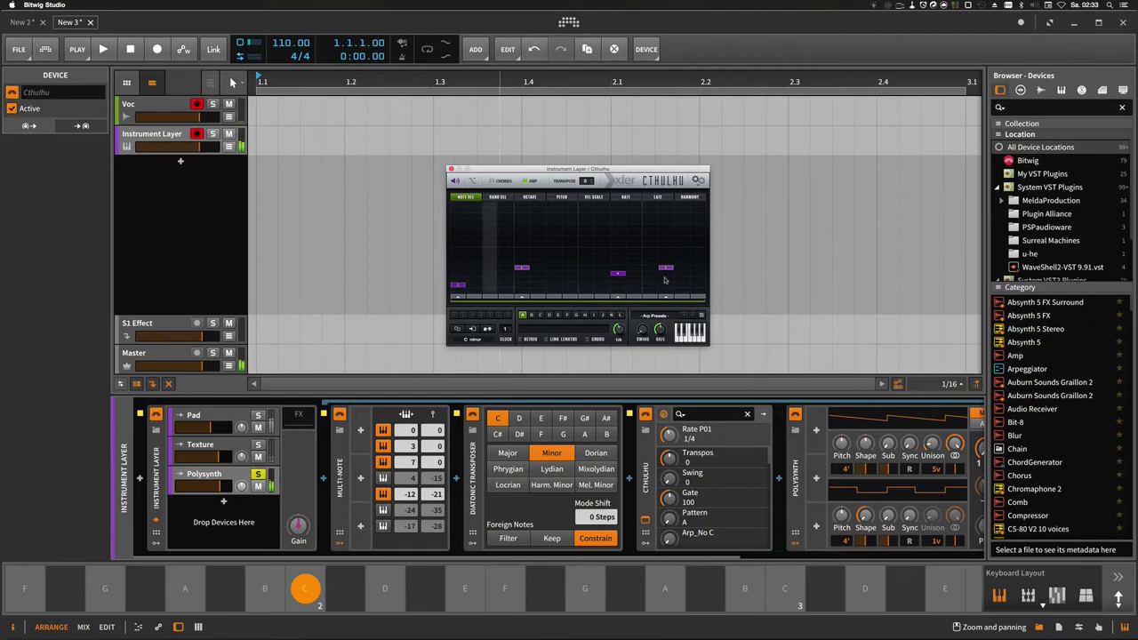
{"action": "left_click", "coordinate": [555, 273]}
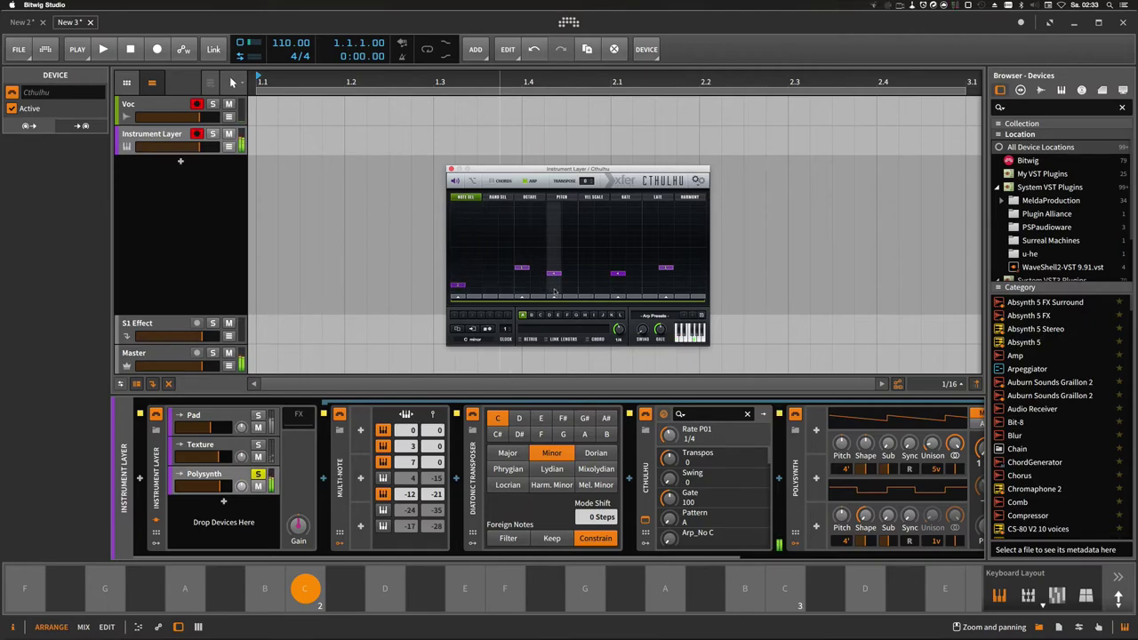
{"action": "left_click", "coordinate": [624, 285]}
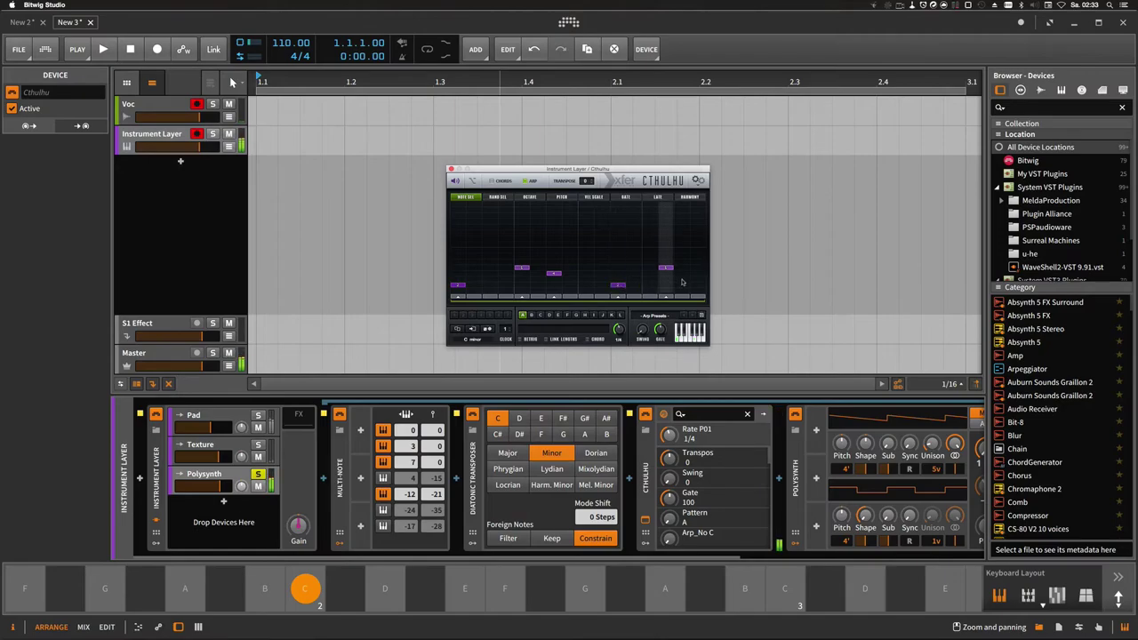
{"action": "left_click", "coordinate": [460, 291]}
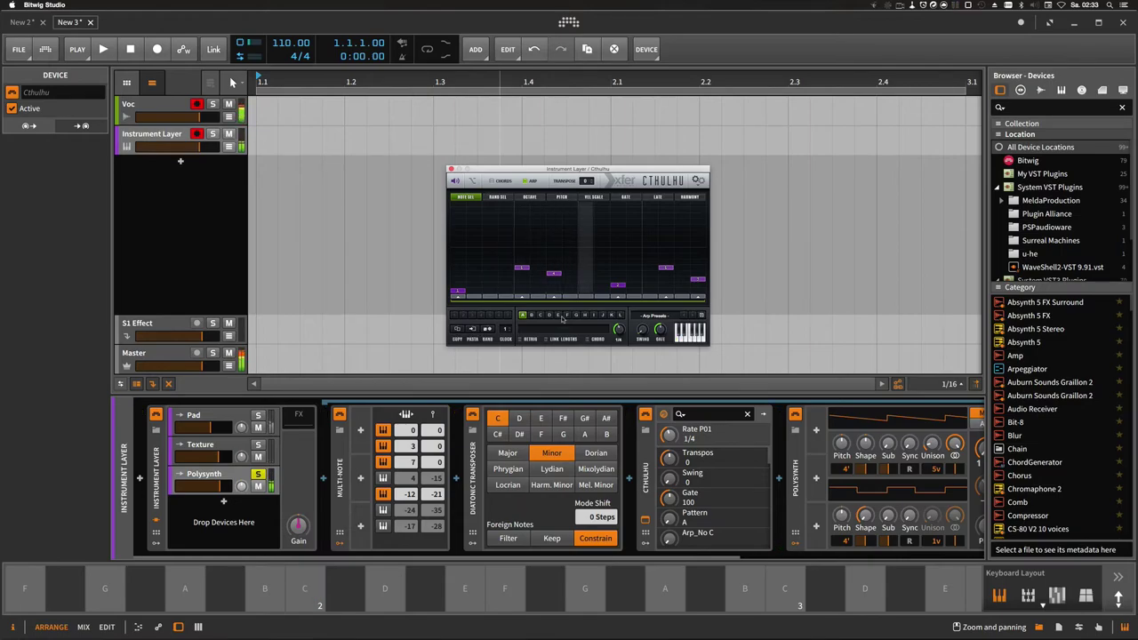
Bypass Cthulhu on the Polysynth layer to hear the chord without the arpeggio.
{"action": "left_click", "coordinate": [253, 477]}
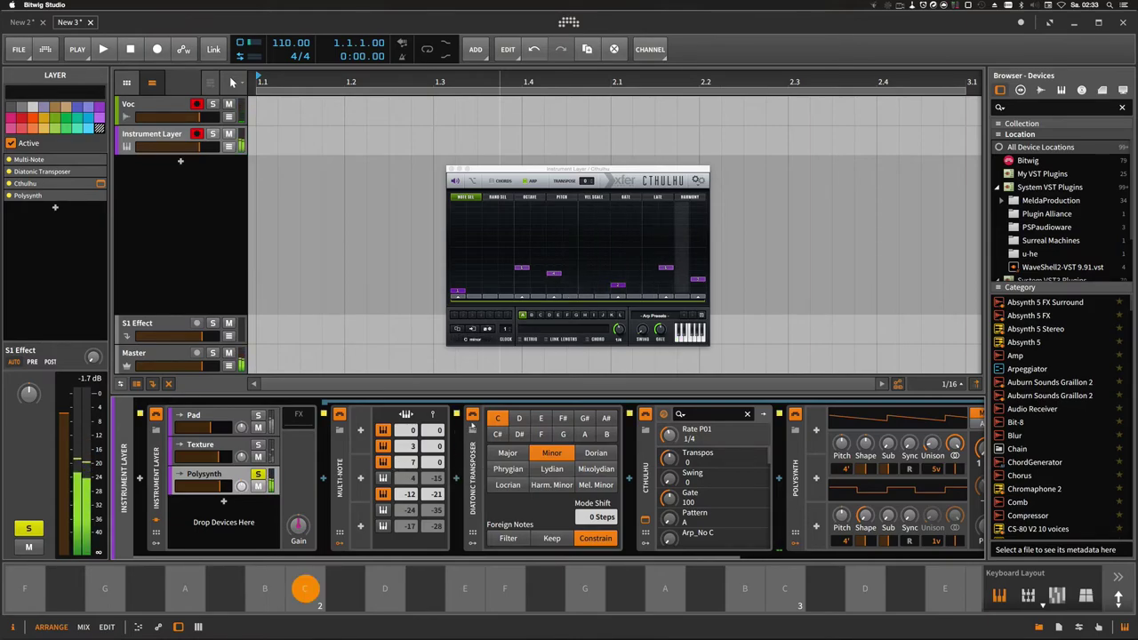
{"action": "left_click", "coordinate": [644, 415]}
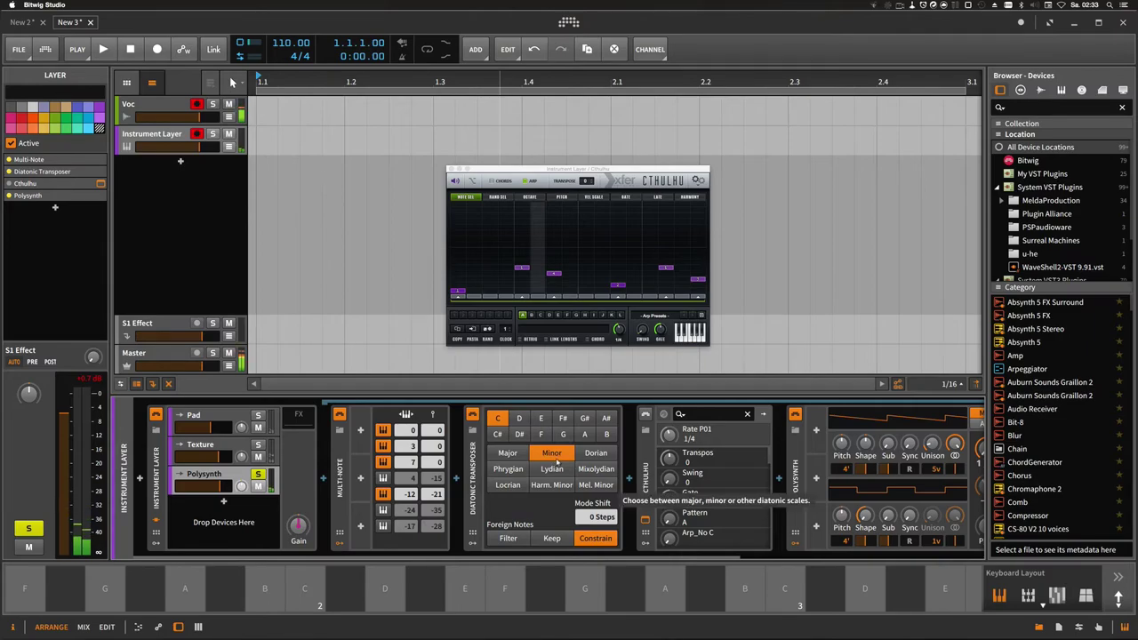
Reactivate Cthulhu with Retrig enabled and unsolo the Polysynth layer while auditioning a note.
{"action": "left_click", "coordinate": [646, 444]}
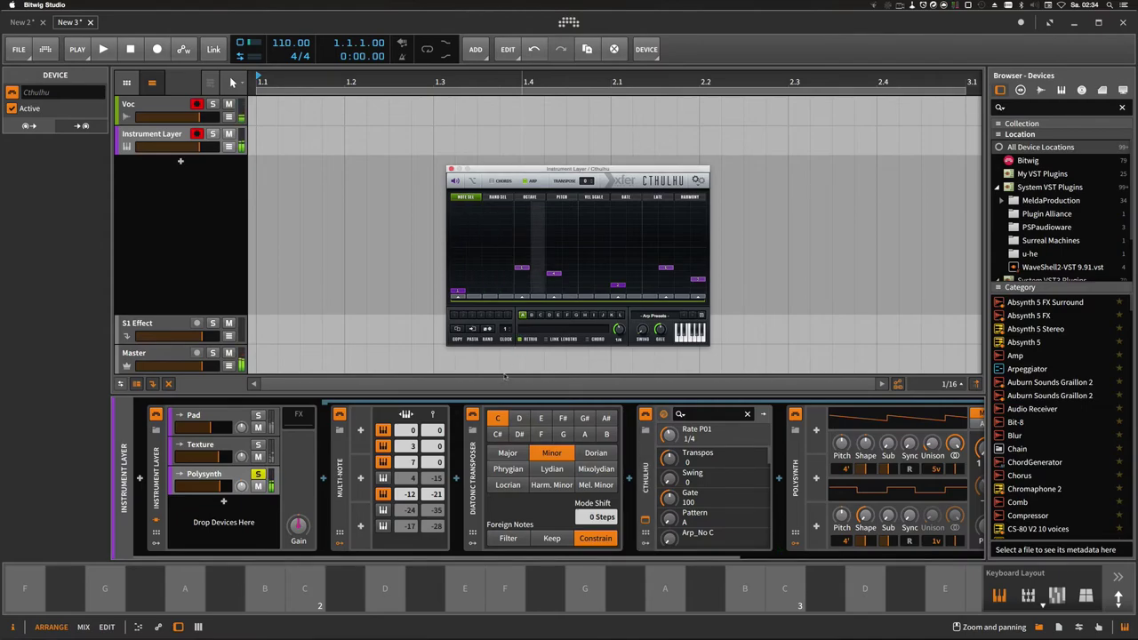
{"action": "key", "text": "a"}
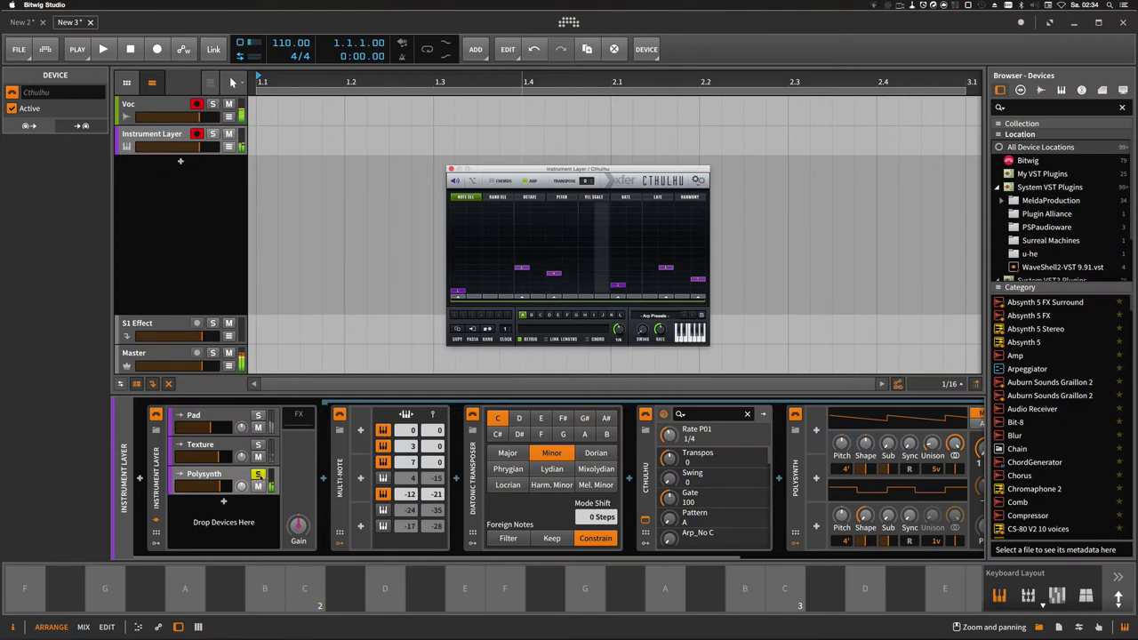
{"action": "left_click", "coordinate": [258, 474]}
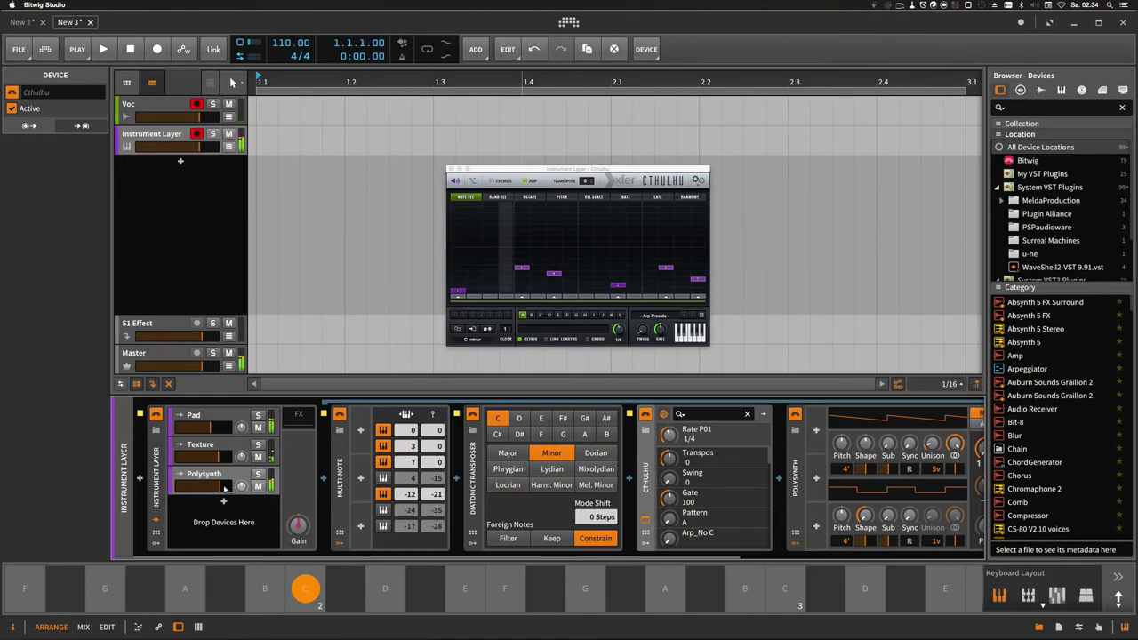
Balance the layers by slightly lowering the Texture and Polysynth volumes and nudging the Pad volume up, leaving the Pad layer selected.
{"action": "left_click_drag", "start_coordinate": [223, 486], "coordinate": [219, 486]}
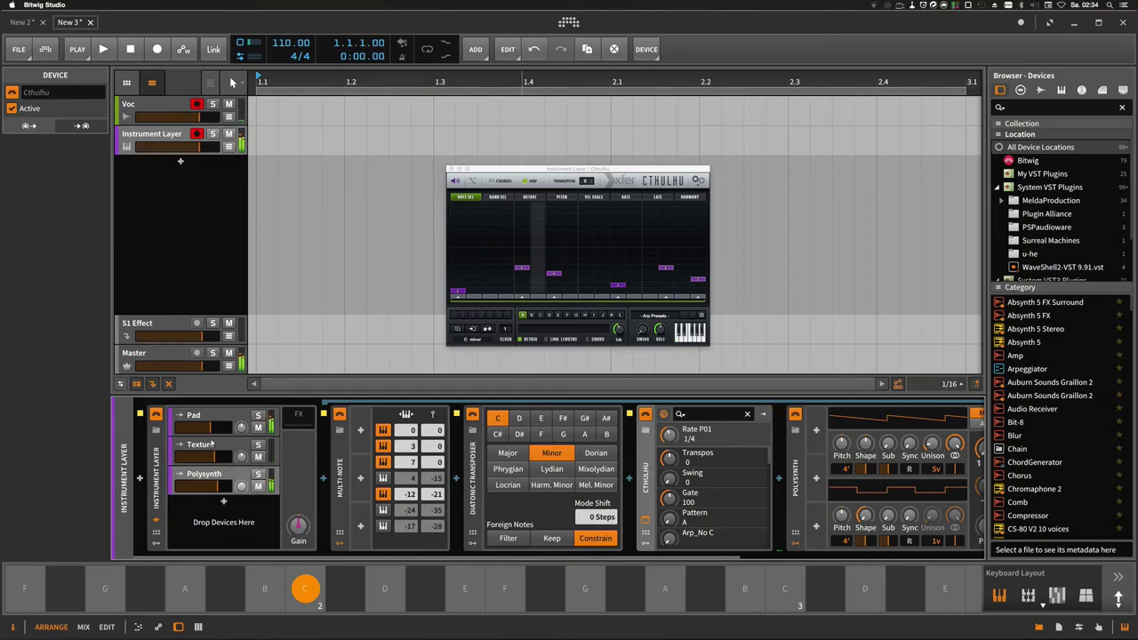
{"action": "left_click", "coordinate": [216, 427]}
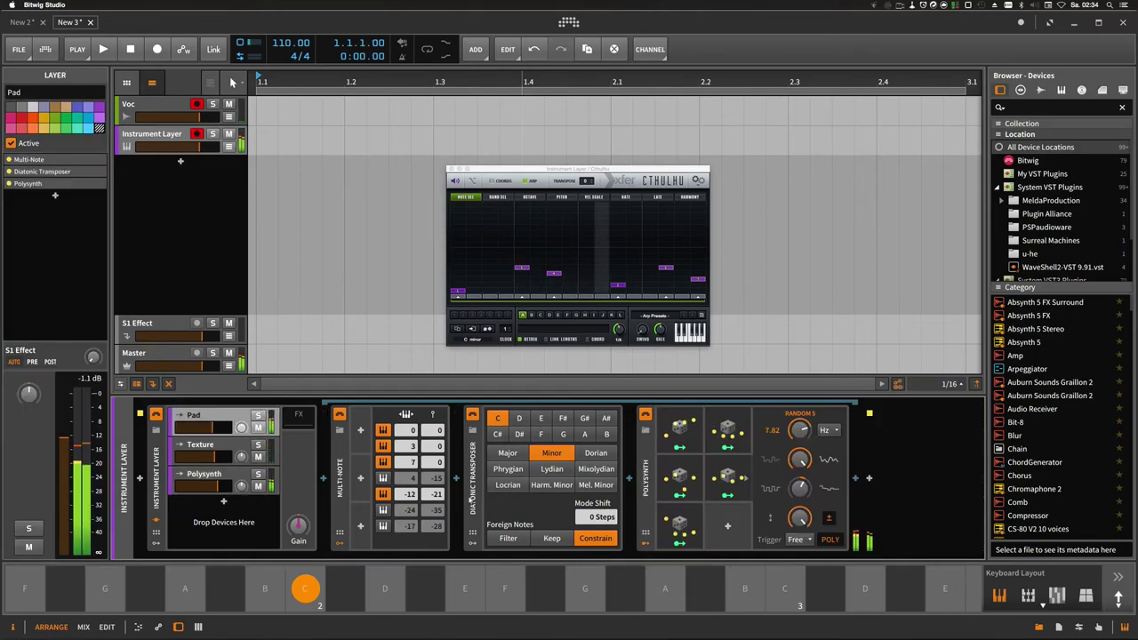
Expand the Polysynth device in the Pad layer and fine-tune its filter controls while auditioning chords.
{"action": "double_click", "coordinate": [649, 487]}
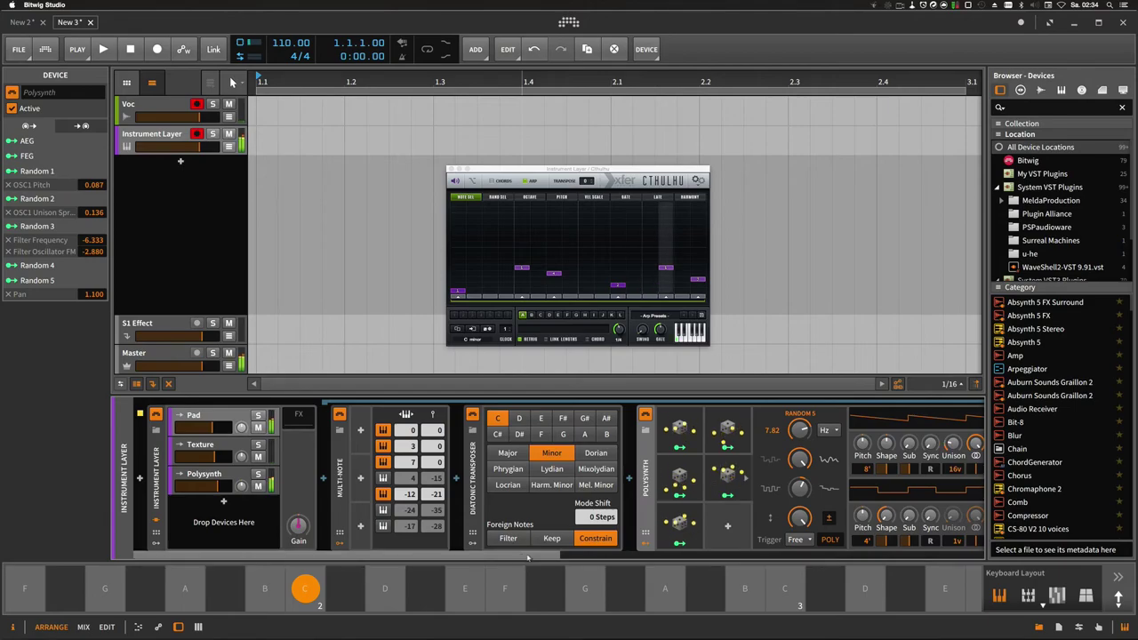
{"action": "left_click_drag", "start_coordinate": [528, 556], "coordinate": [703, 562]}
{"action": "left_click_drag", "start_coordinate": [753, 448], "coordinate": [779, 445]}
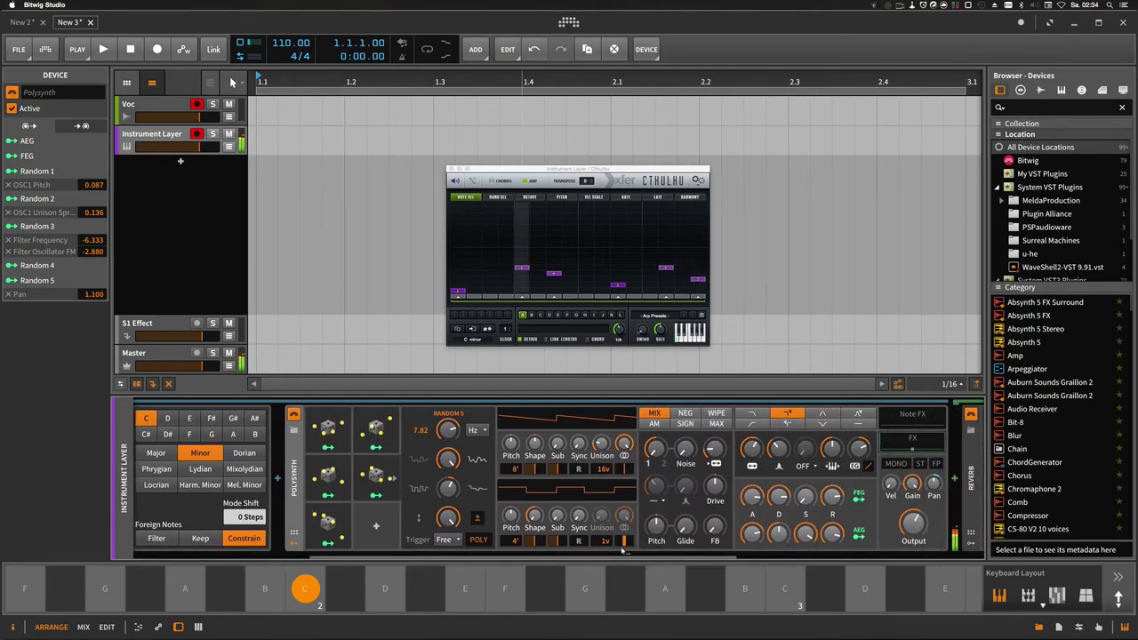
{"action": "left_click_drag", "start_coordinate": [611, 558], "coordinate": [296, 540]}
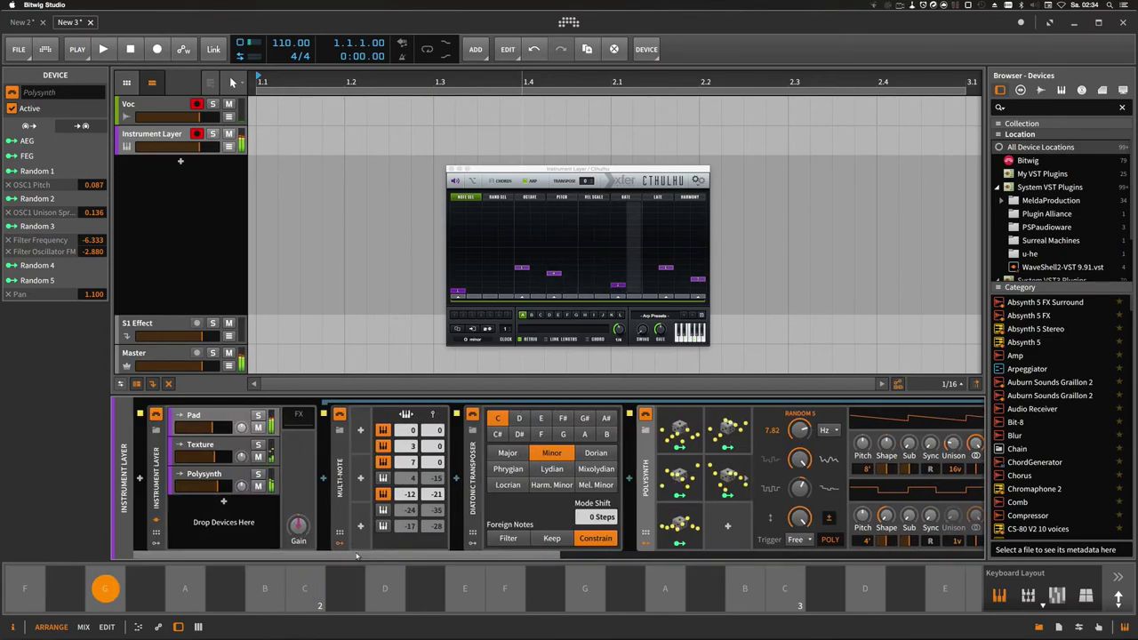
{"action": "left_click_drag", "start_coordinate": [370, 558], "coordinate": [623, 558]}
{"action": "left_click_drag", "start_coordinate": [715, 449], "coordinate": [715, 449]}
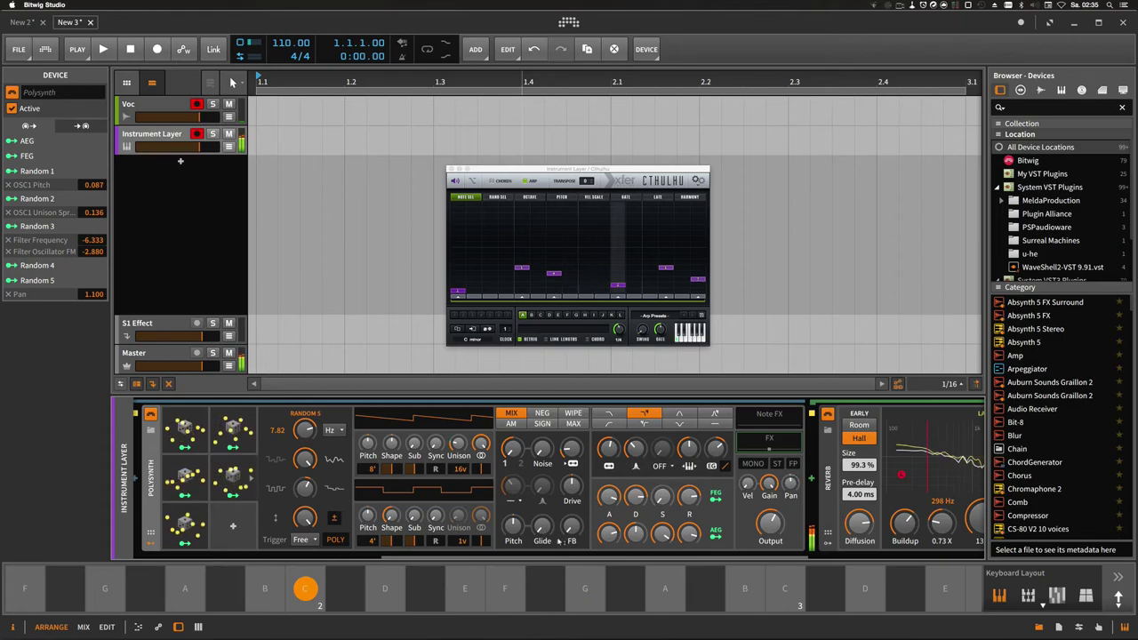
{"action": "left_click_drag", "start_coordinate": [552, 557], "coordinate": [281, 523]}
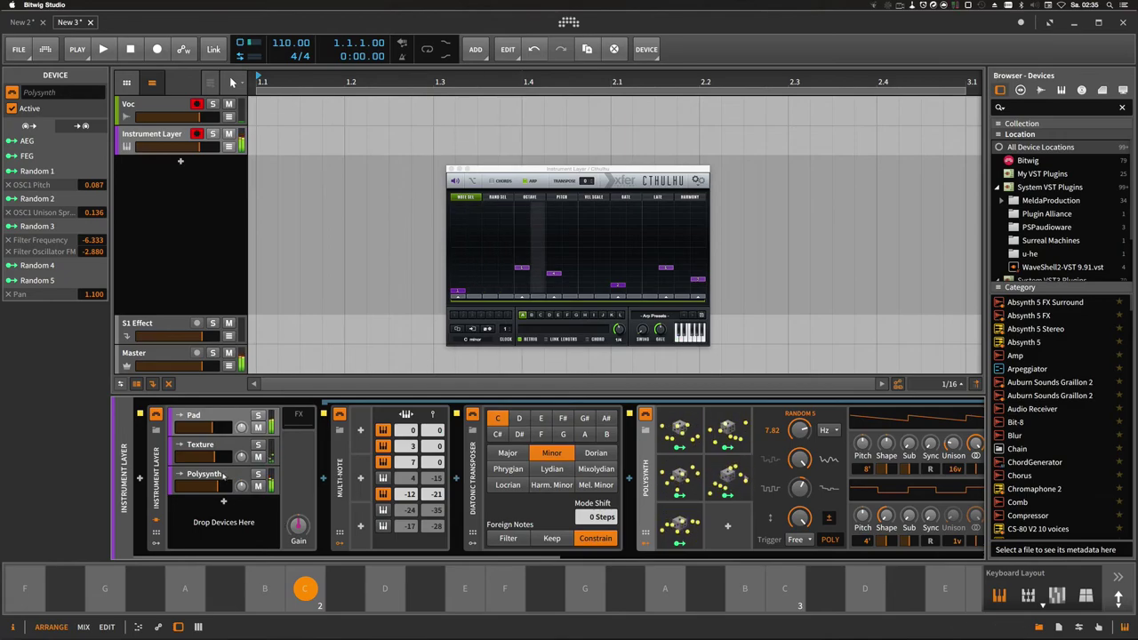
On the Polysynth layer, set Cthulhu's arpeggiator rate to 1/8 and remove the notes on pattern steps 11 and 14.
{"action": "left_click", "coordinate": [223, 475]}
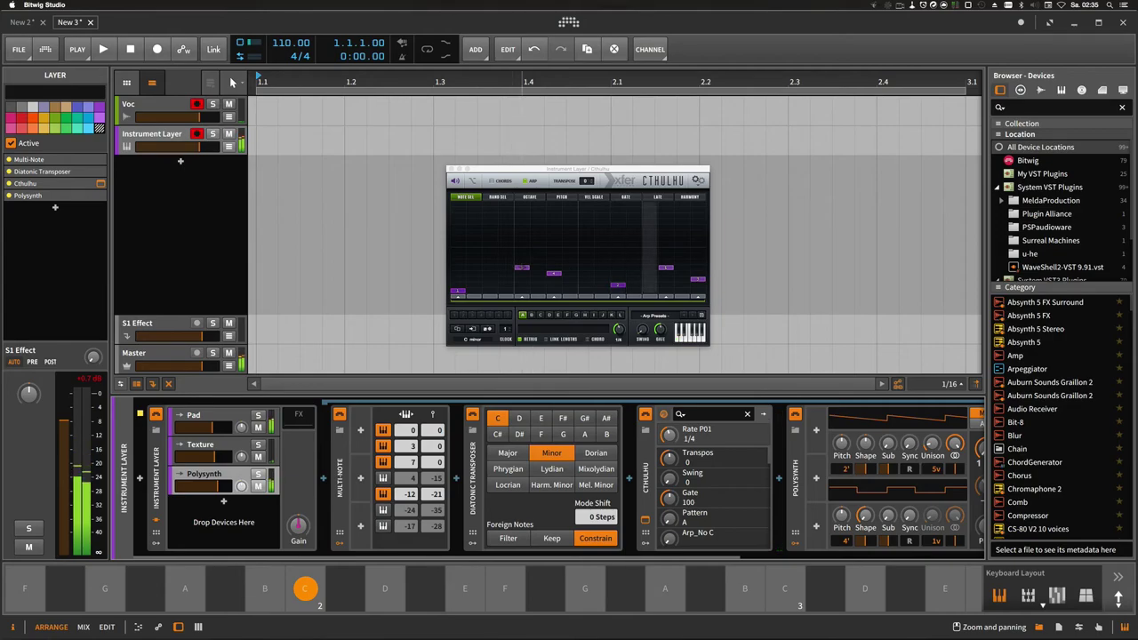
{"action": "left_click_drag", "start_coordinate": [620, 335], "coordinate": [622, 330]}
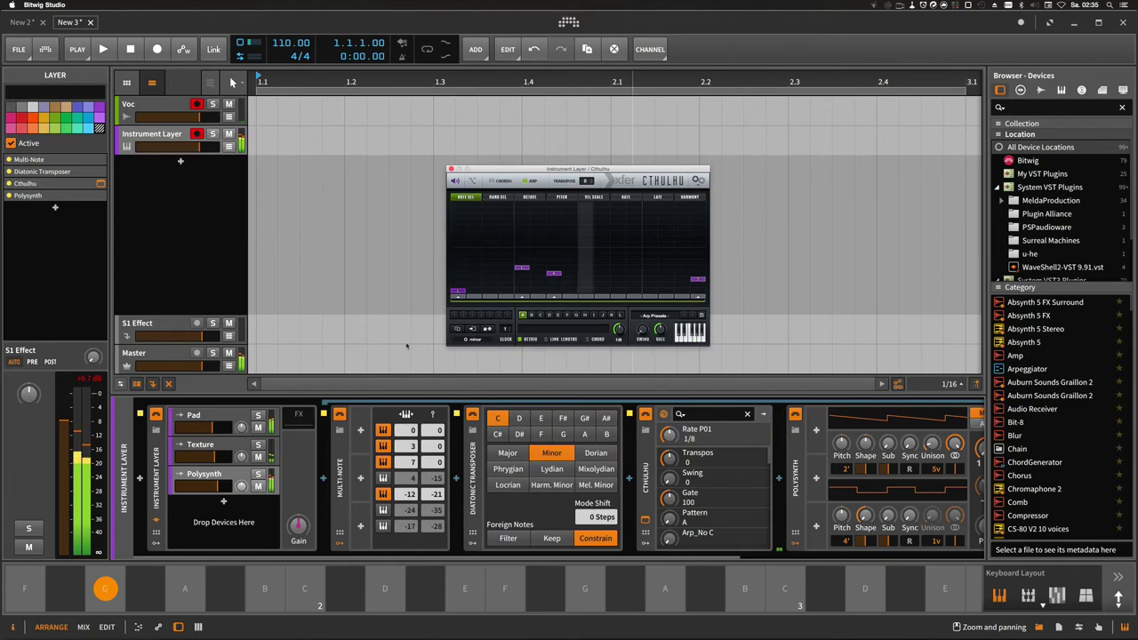
Lower the Texture layer's volume slightly and collapse the Polysynth layer's device chain.
{"action": "left_click_drag", "start_coordinate": [217, 457], "coordinate": [210, 480]}
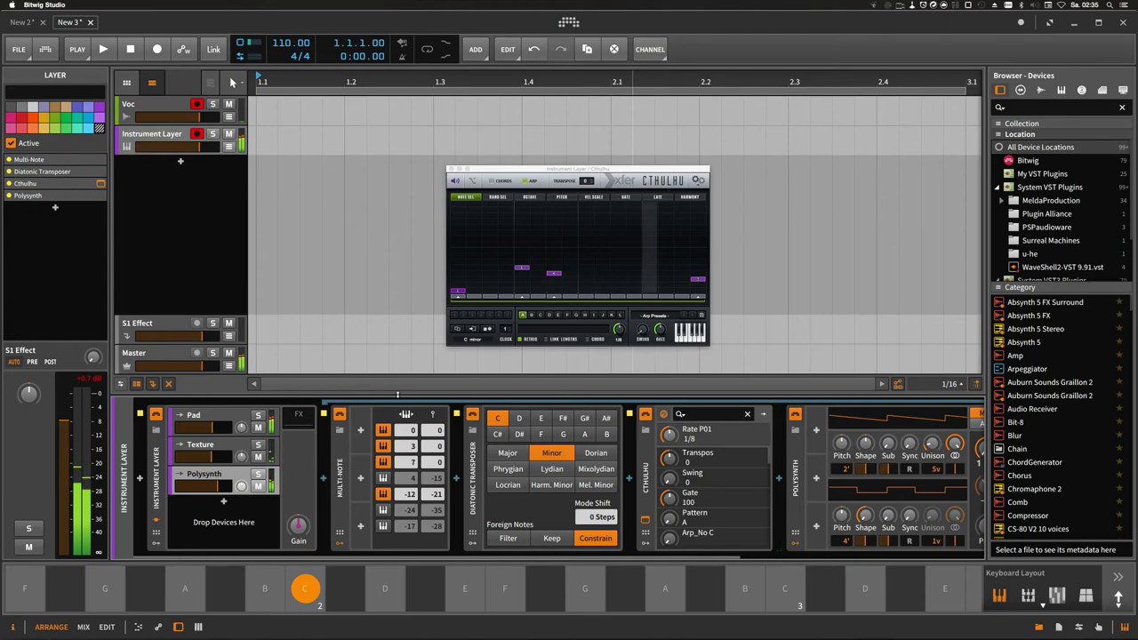
{"action": "left_click", "coordinate": [237, 478]}
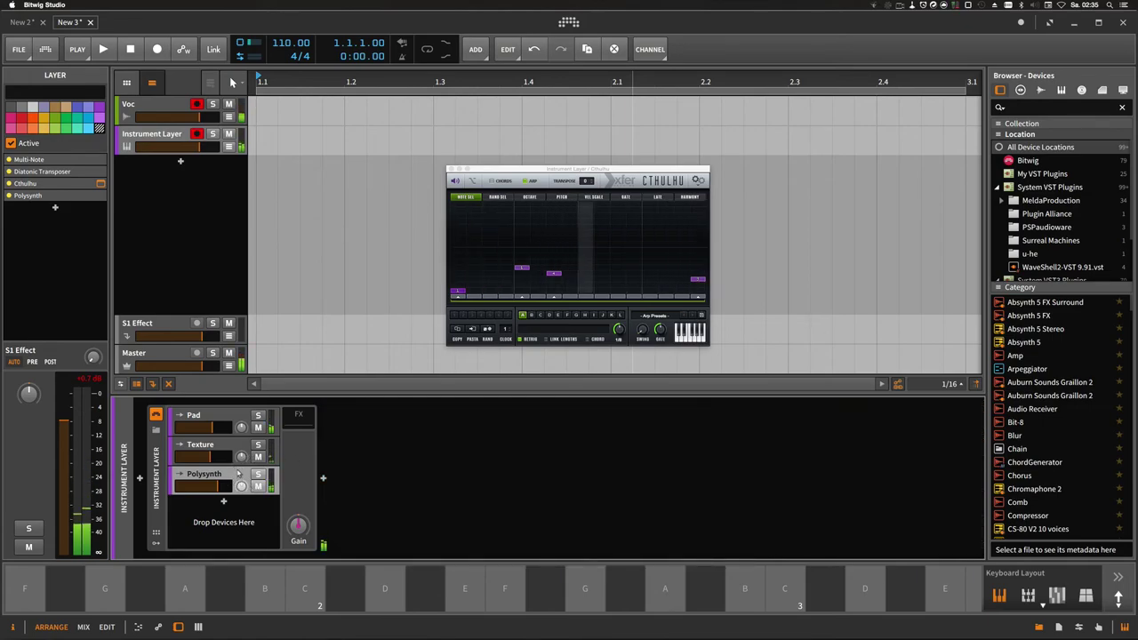
Review the Pad, Texture and Polysynth layers one after another, ending with the Polysynth layer's device chain open.
{"action": "left_click", "coordinate": [224, 418]}
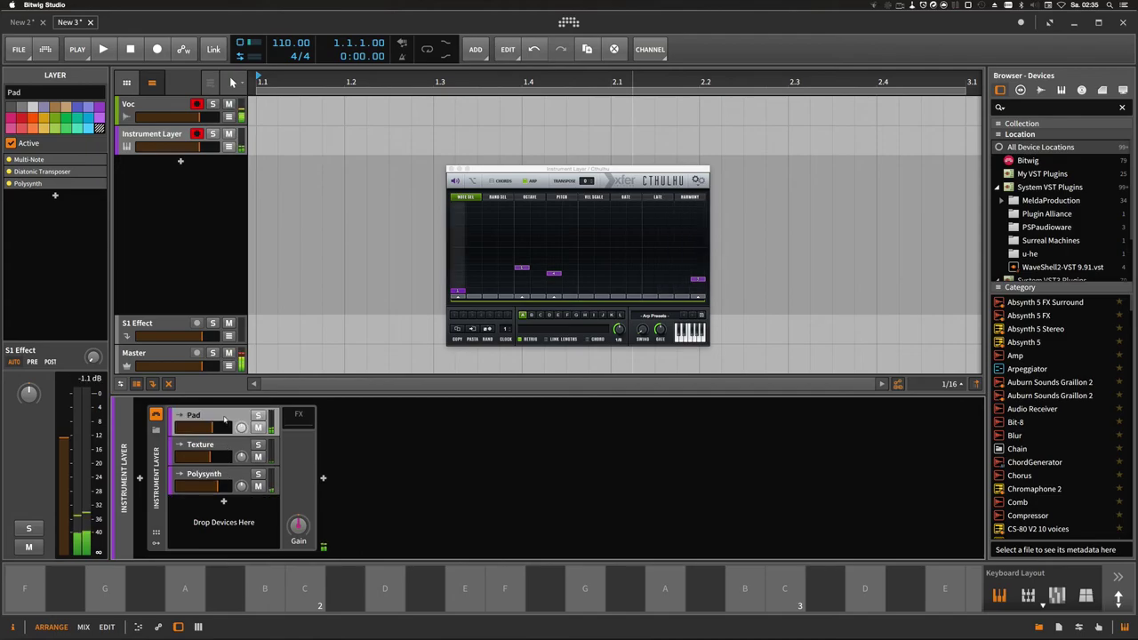
{"action": "left_click", "coordinate": [220, 449]}
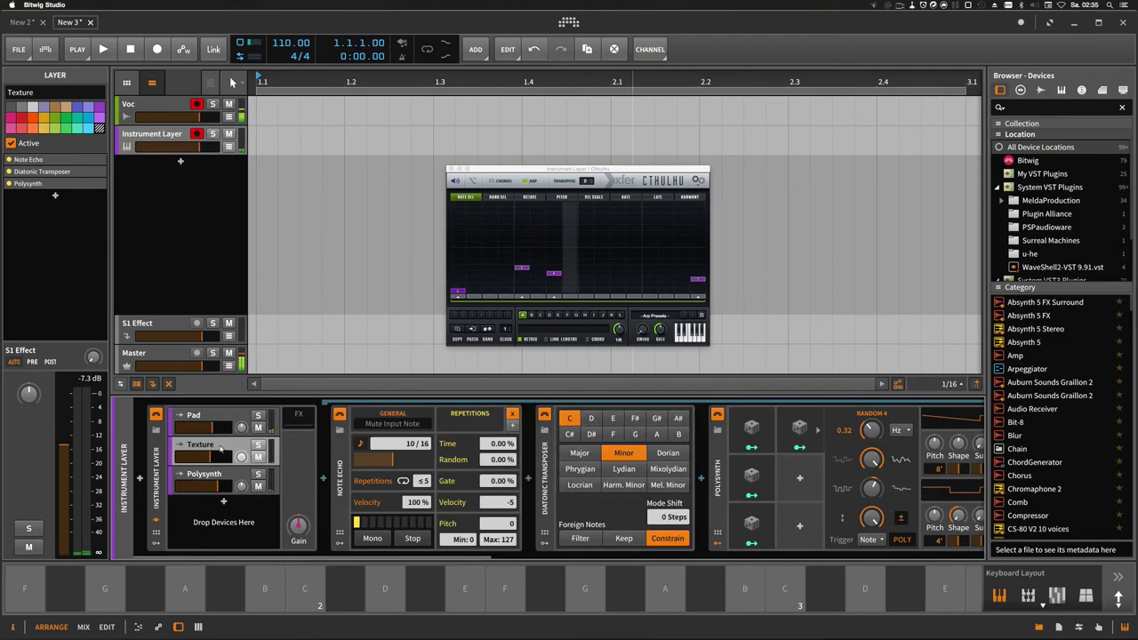
{"action": "left_click", "coordinate": [220, 448]}
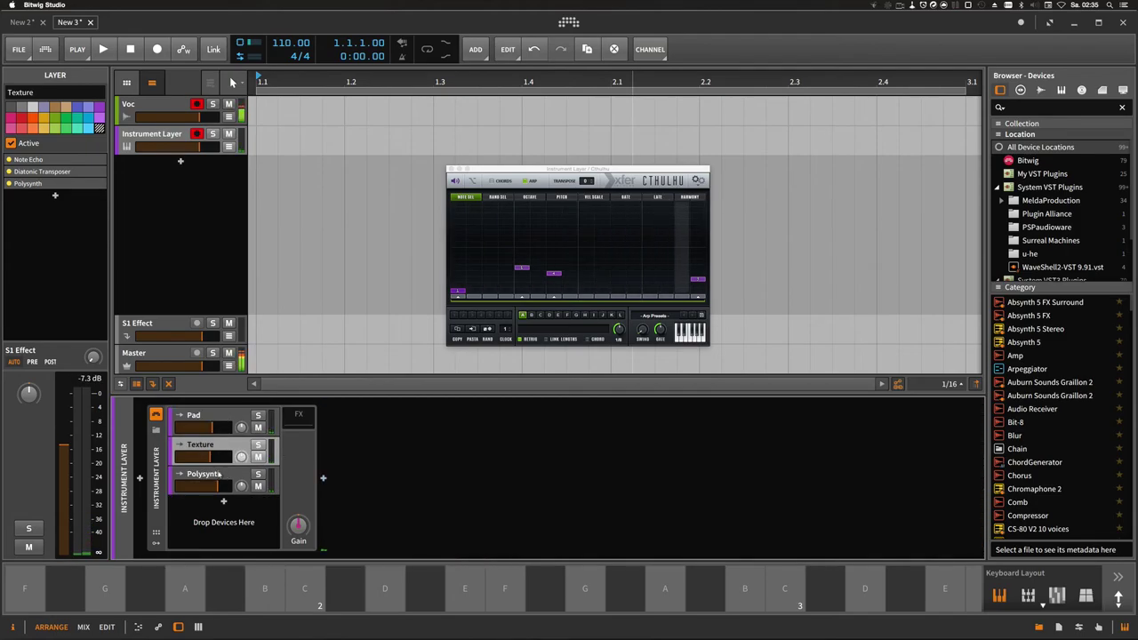
{"action": "left_click", "coordinate": [217, 476]}
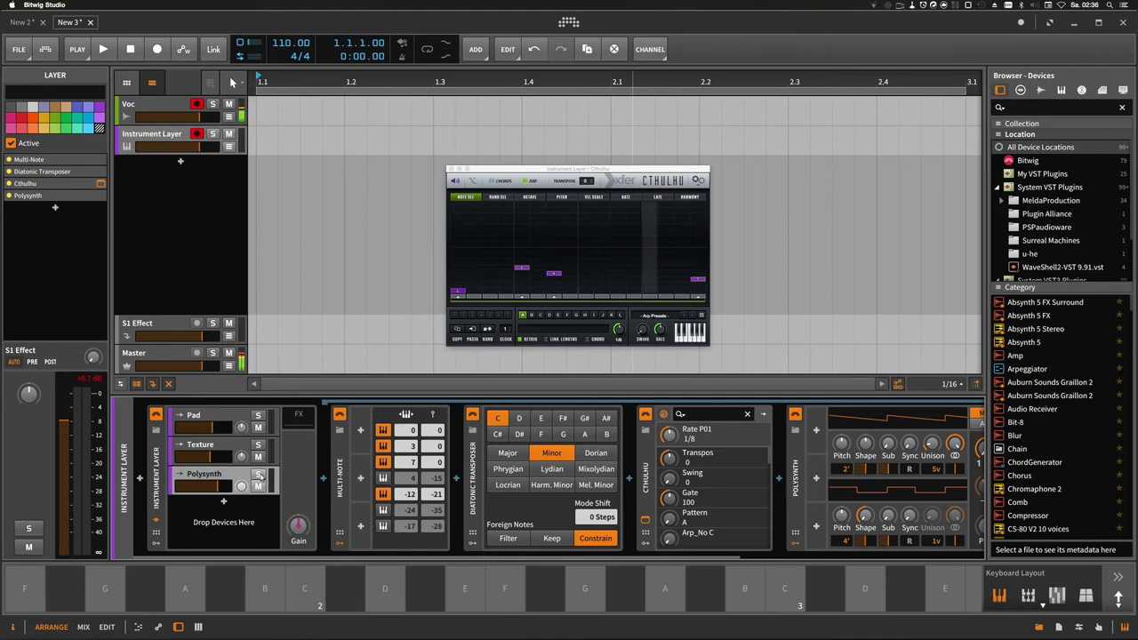
Play several notes to audition all three layers together, and collapse the Polysynth layer's device chain.
{"action": "key", "text": "a"}
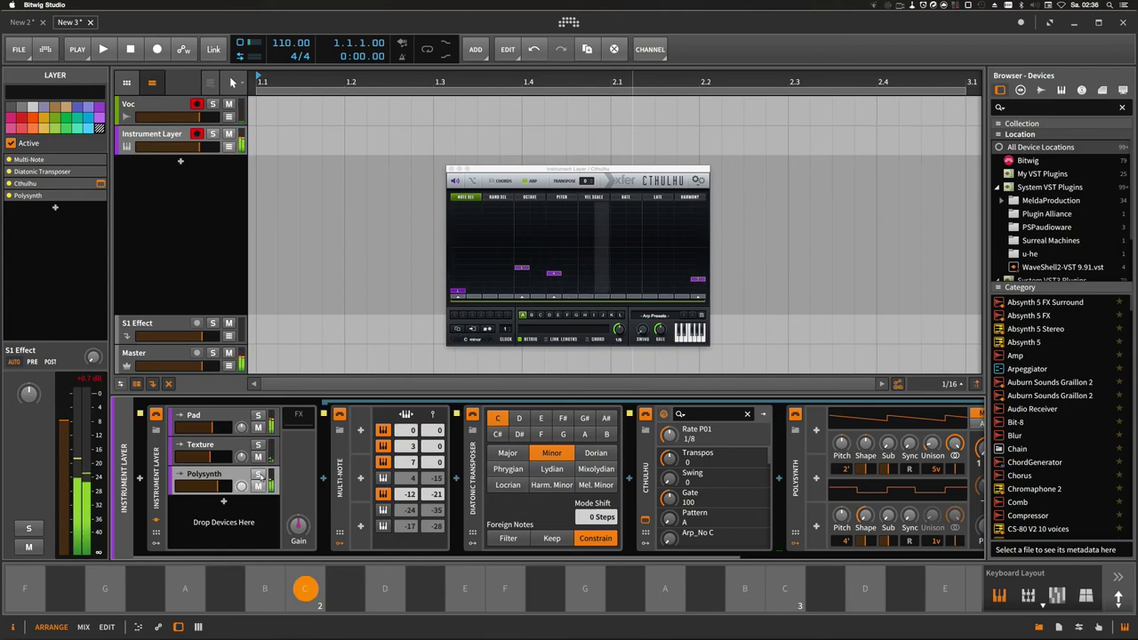
{"action": "key", "text": "z"}
{"action": "key", "text": "g"}
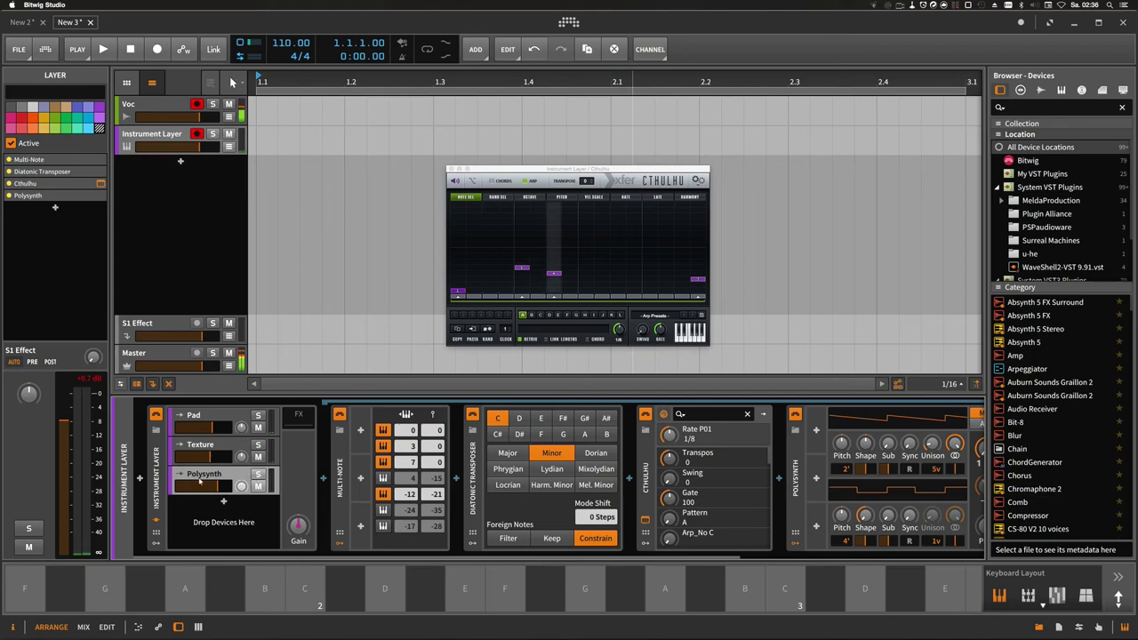
{"action": "left_click", "coordinate": [214, 480]}
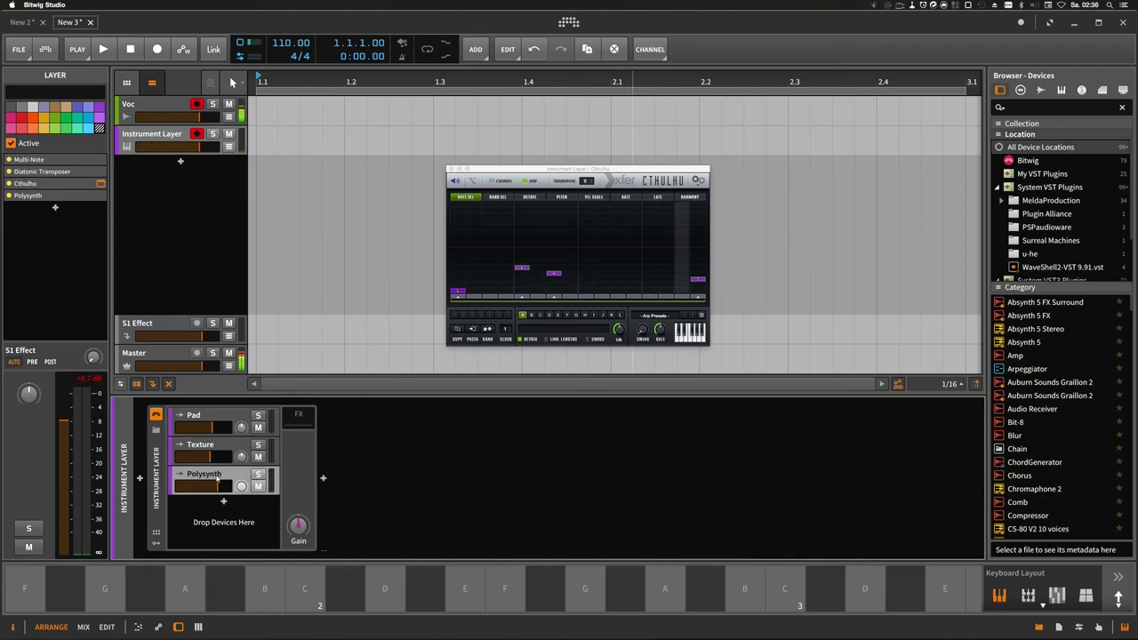